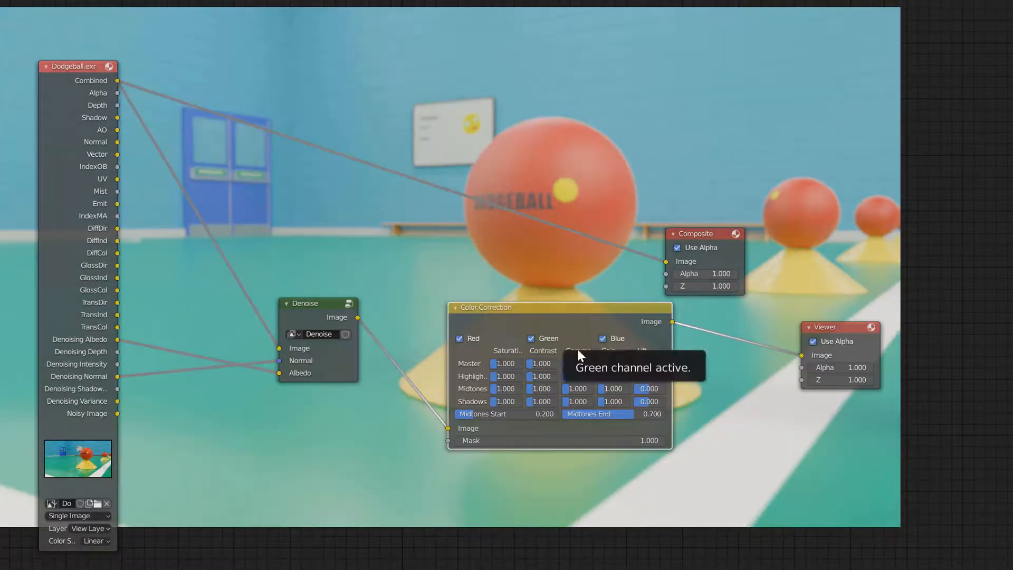
Step: Adjust the Master gamma in the Color Correction node and the leftmost saturation curve point in the Hue Correct node
drag(575, 364, 566, 364)
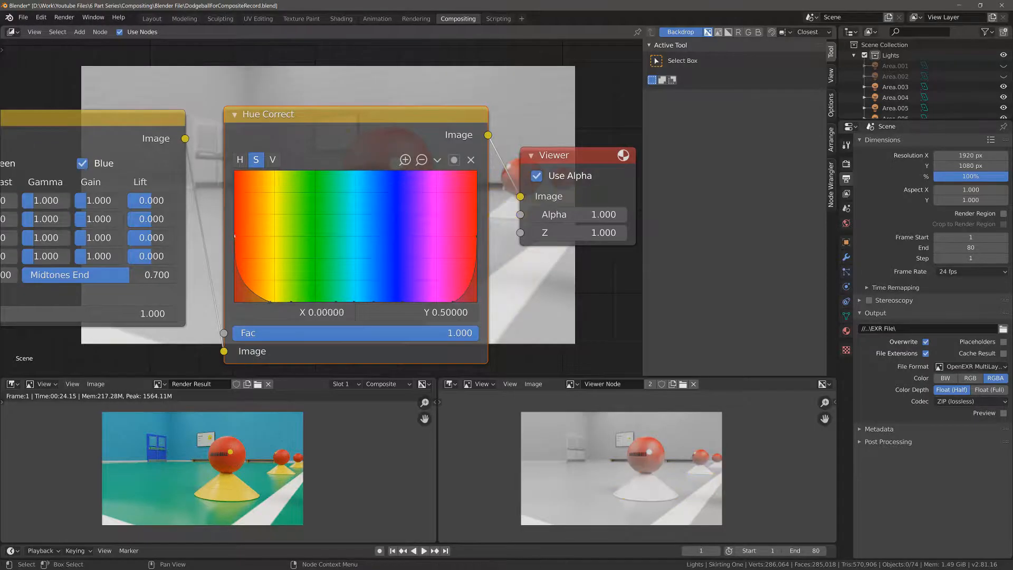
drag(235, 235, 251, 236)
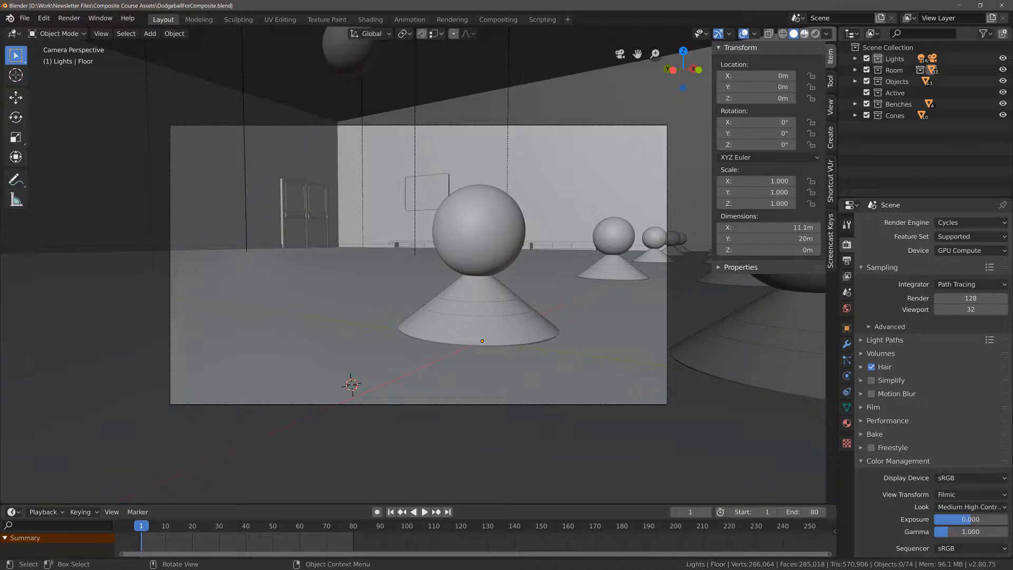
Step: Preview the gym scene in Look Dev viewport shading and in Rendered viewport shading
click(804, 33)
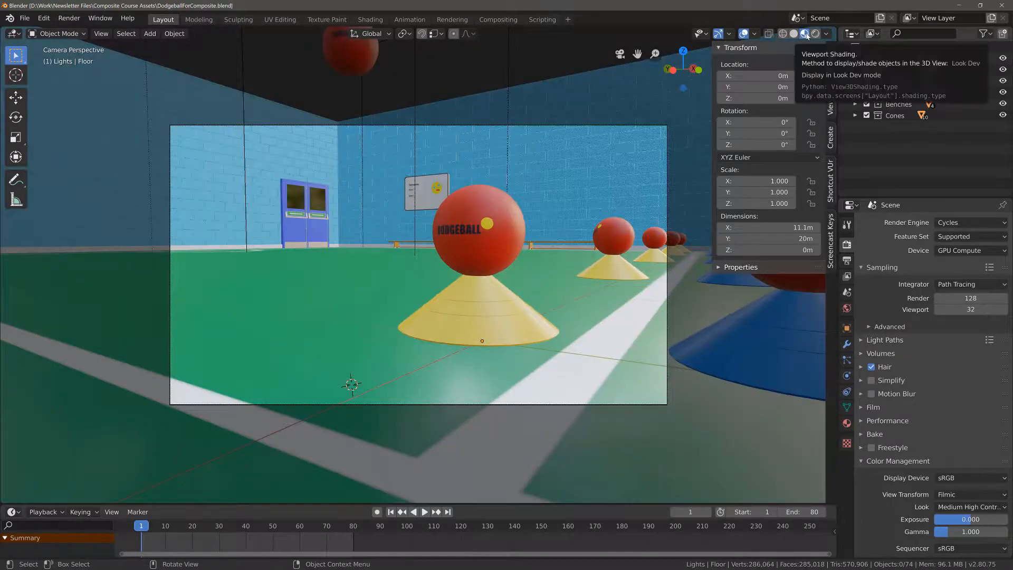
click(821, 33)
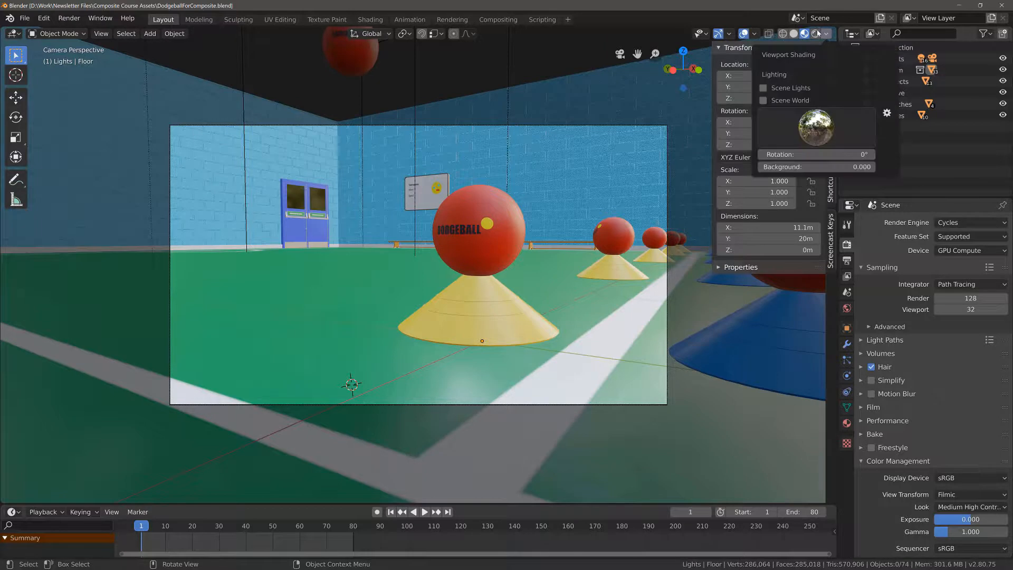
click(817, 33)
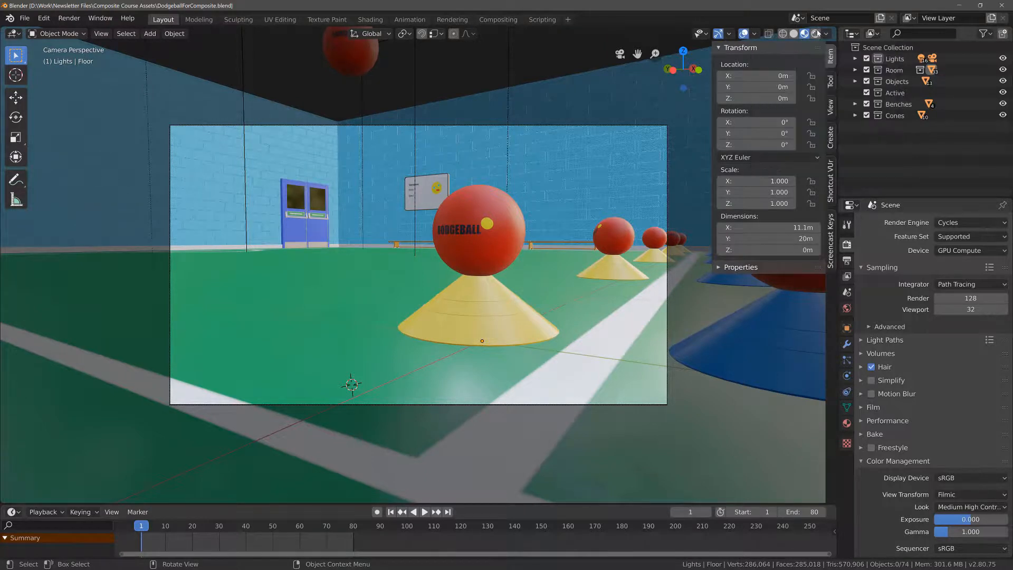
click(816, 33)
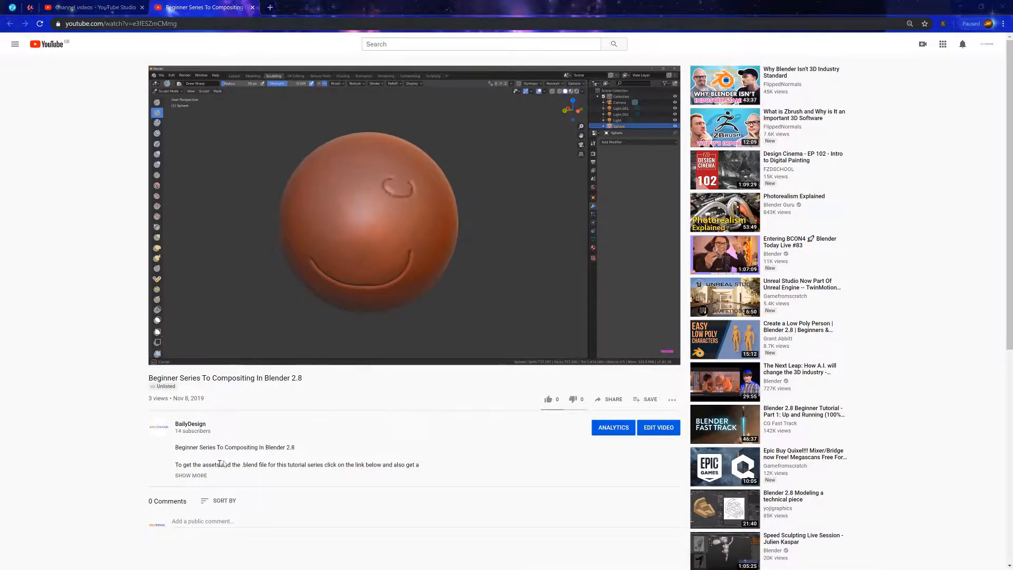
Step: Switch to YouTube and expand the full description of the Beginner Series To Compositing In Blender 2.8 video
click(205, 475)
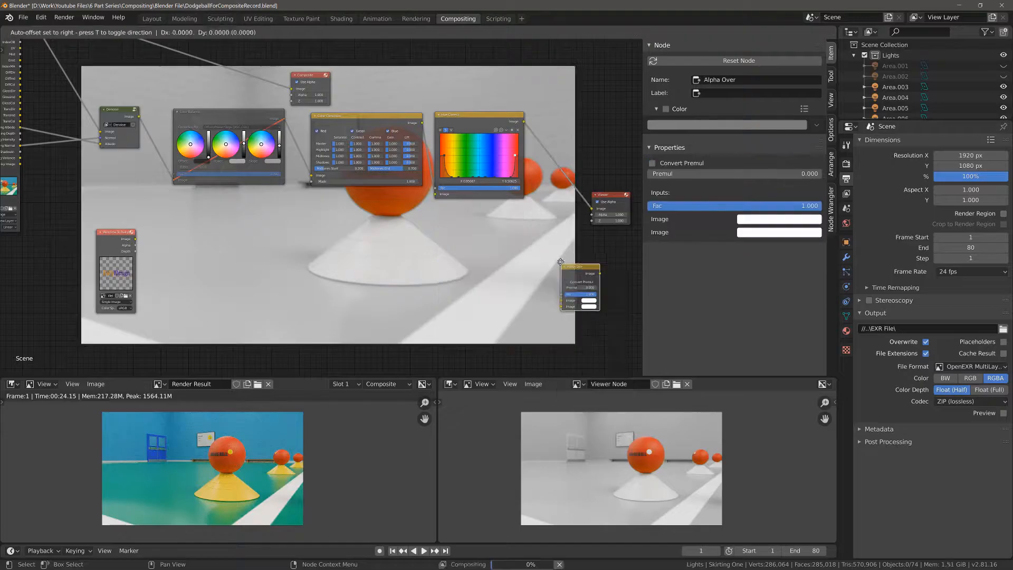
Step: Place the Alpha Over node on the link between the Hue Correct and Viewer nodes
drag(580, 282, 570, 215)
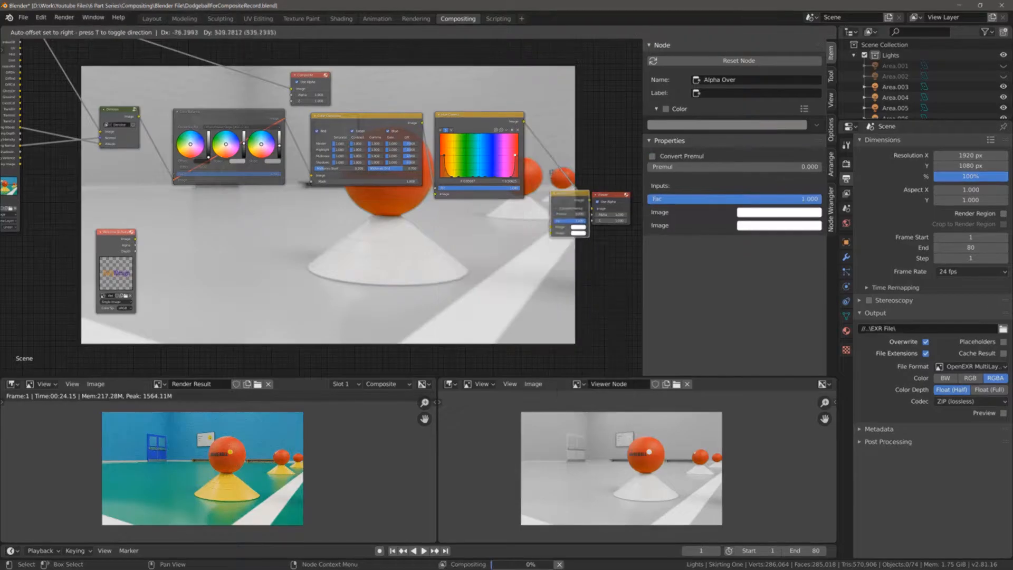
click(552, 171)
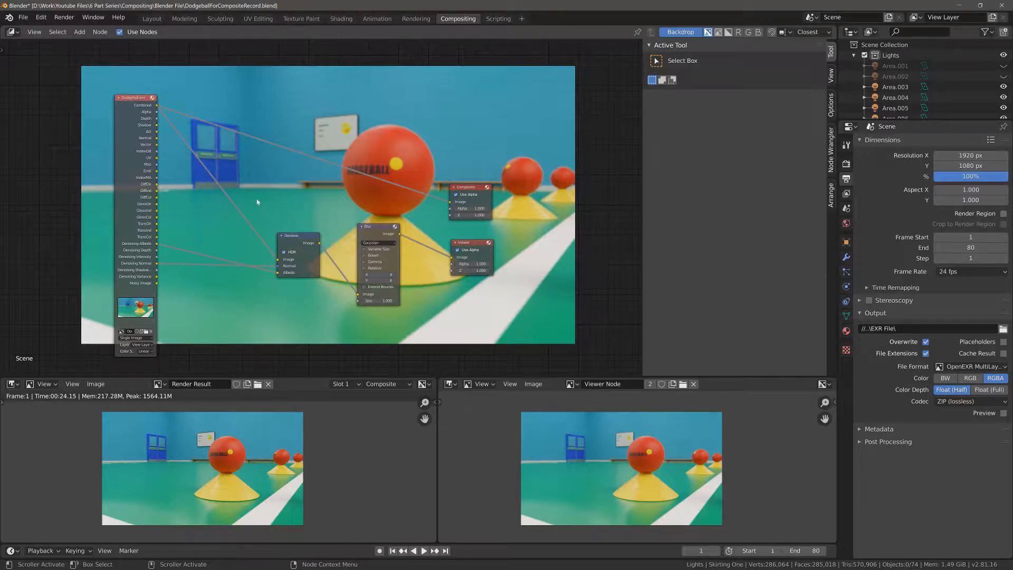
Step: Combine the Denoise and Blur nodes into one node group and return to the main compositing tree
drag(257, 198, 419, 333)
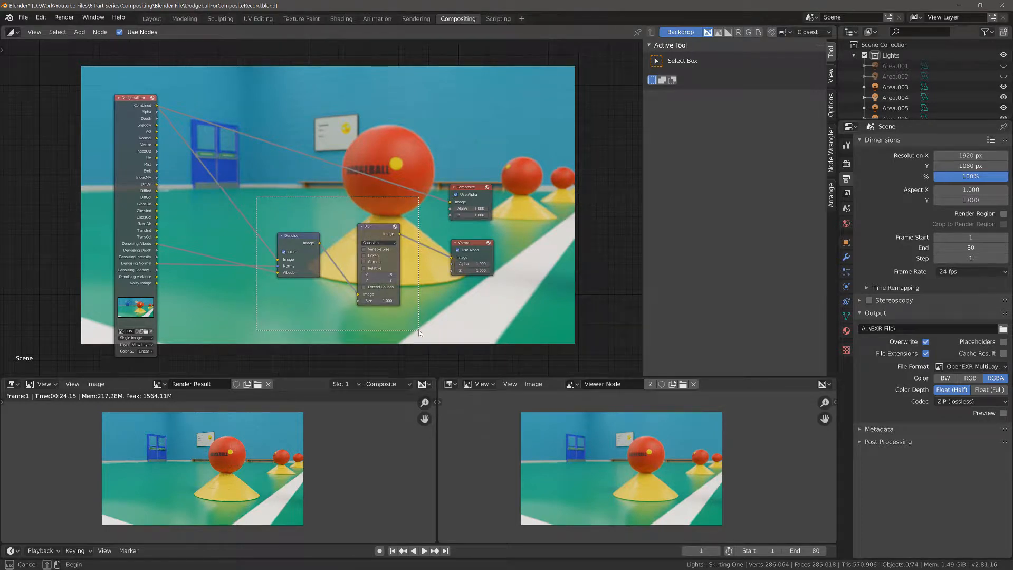
drag(419, 331, 419, 330)
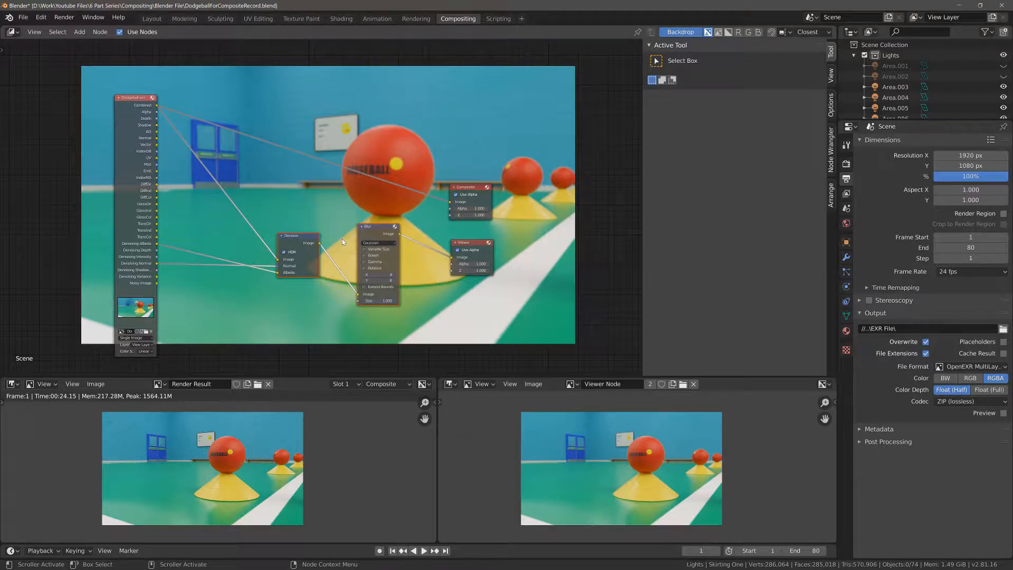
key(ctrl+g)
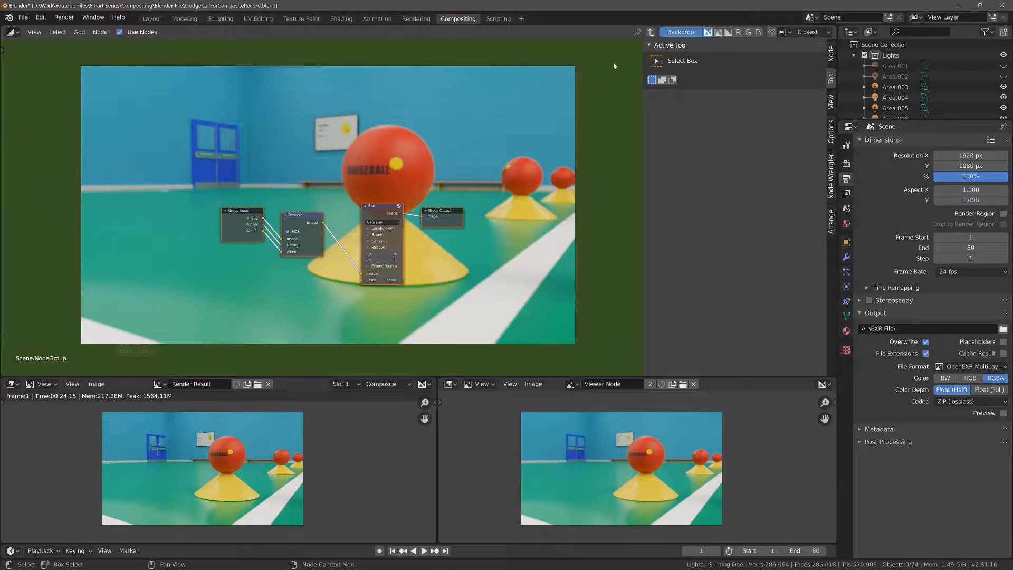
click(651, 33)
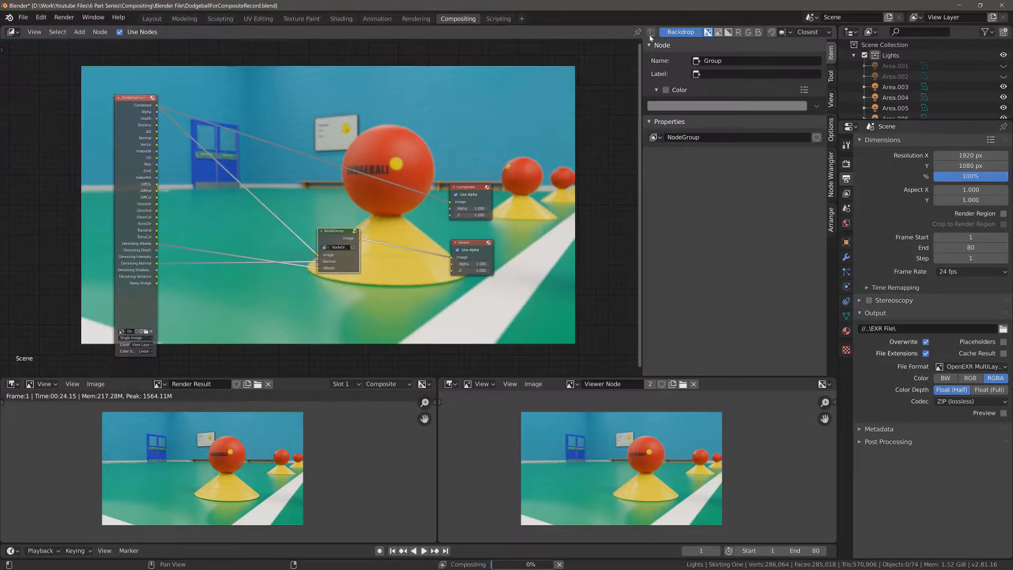
Step: Rename the new node group as Denoise and move it closer to the Dodgeball image node
double_click(340, 246)
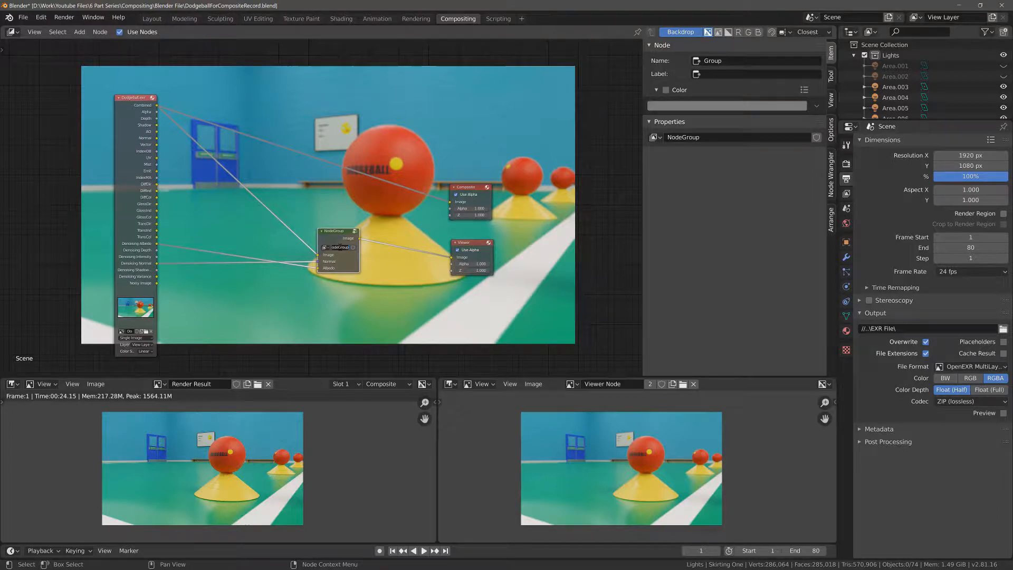
text(Denoise)
key(Return)
drag(338, 234, 257, 227)
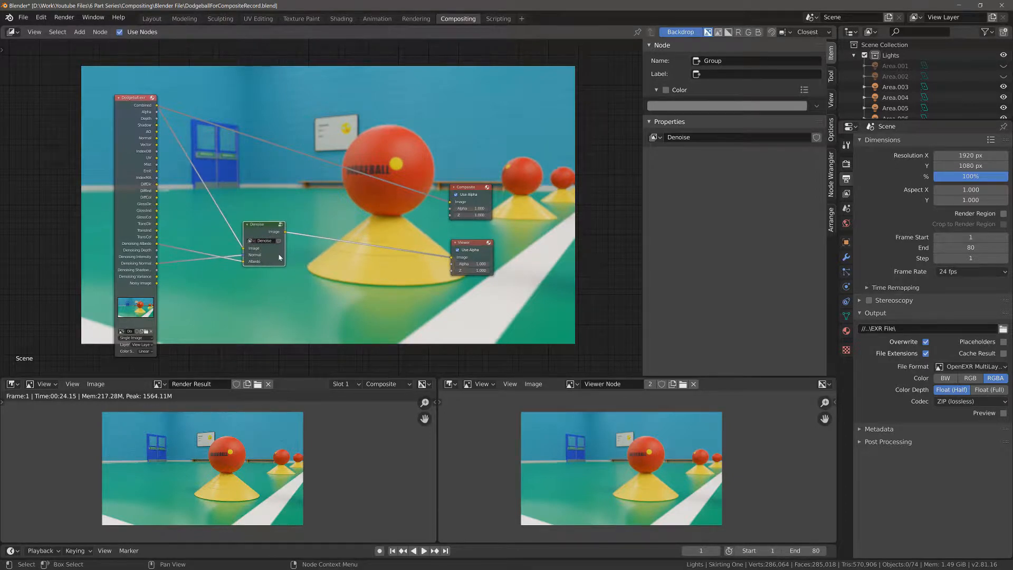
Step: Inside the Denoise group, try a larger X size on the Blur node, reset it to 8, and return to the main tree
click(280, 225)
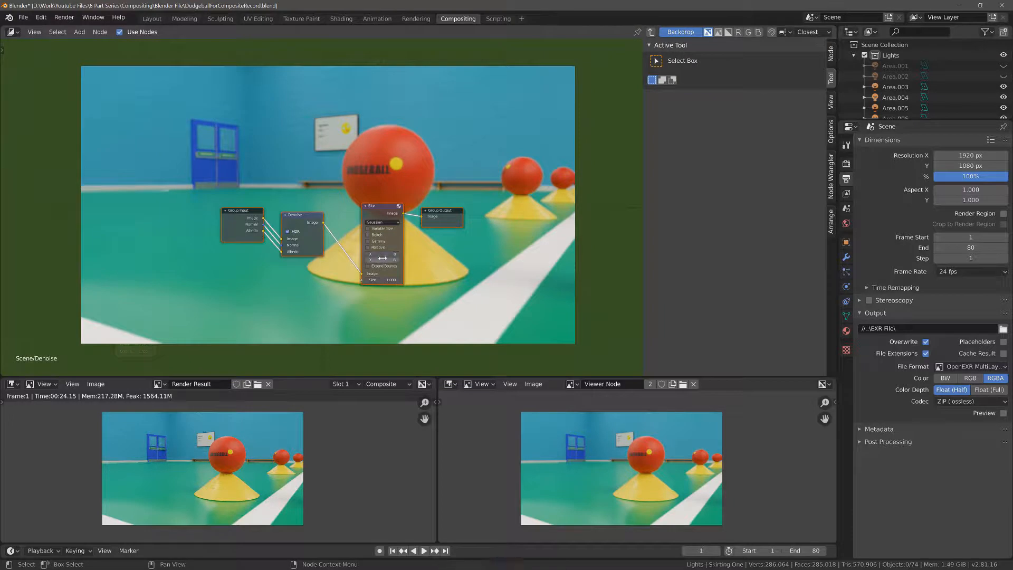
drag(382, 255, 463, 283)
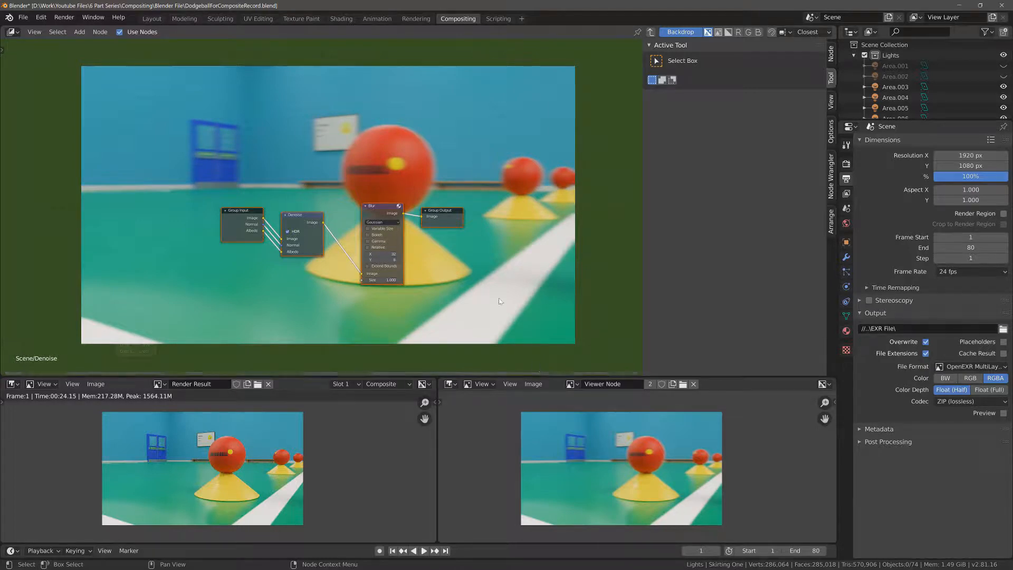
click(387, 255)
text(8)
key(Return)
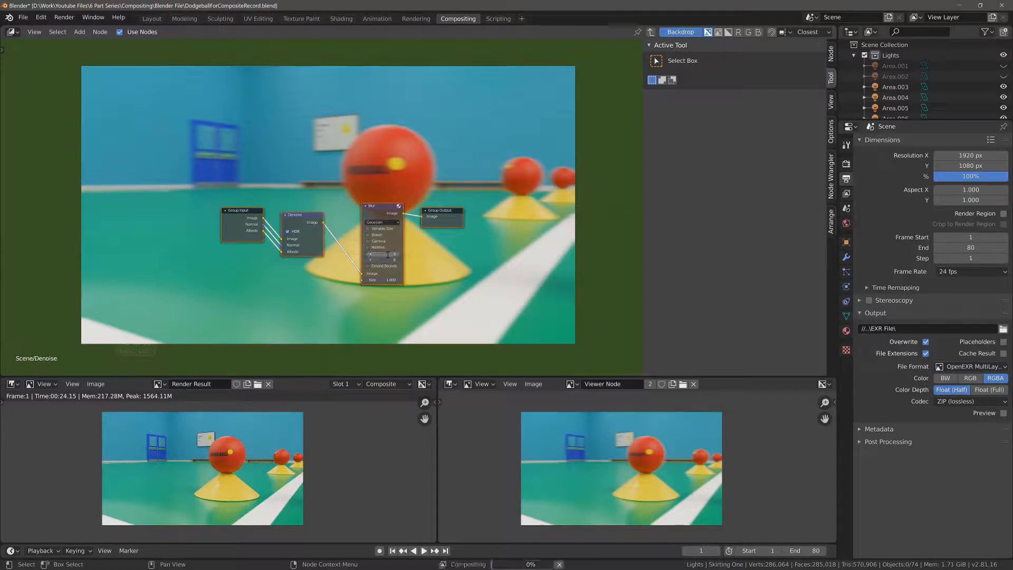
click(650, 32)
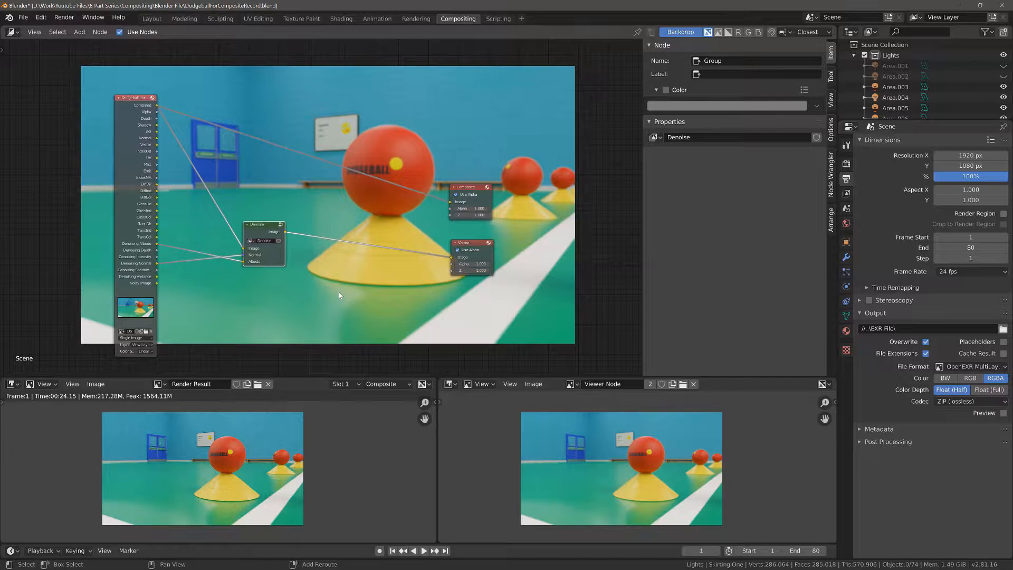
Step: Add a Hue Saturation Value node on the link between the Denoise group and the Viewer node
key(shift+a)
mouse_move(337, 315)
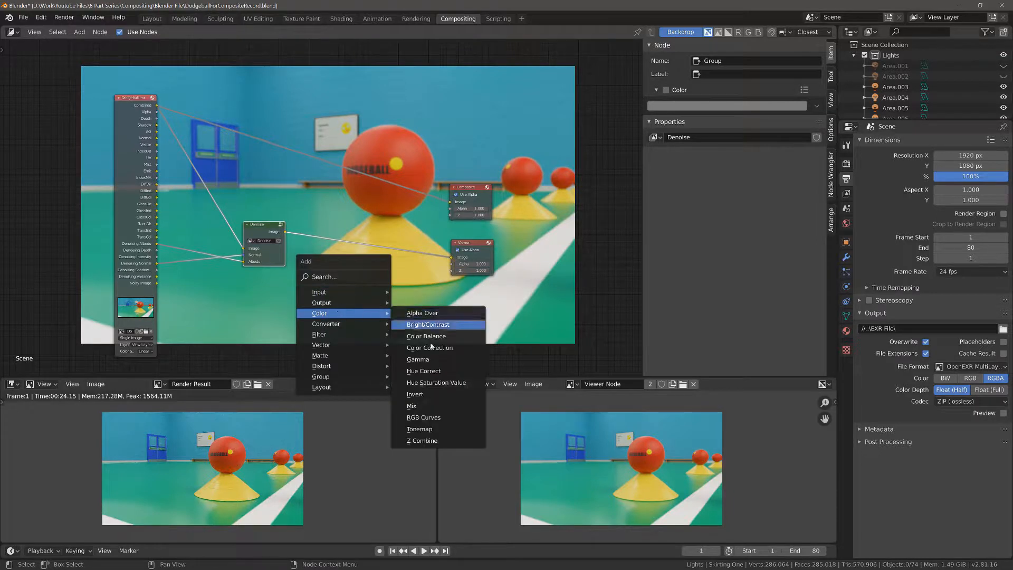
click(442, 384)
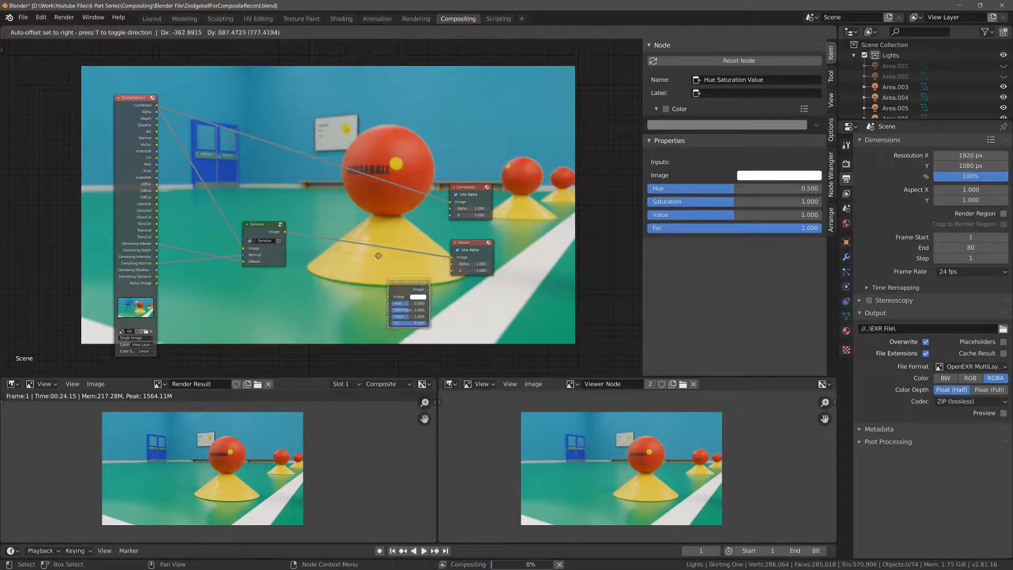
click(359, 231)
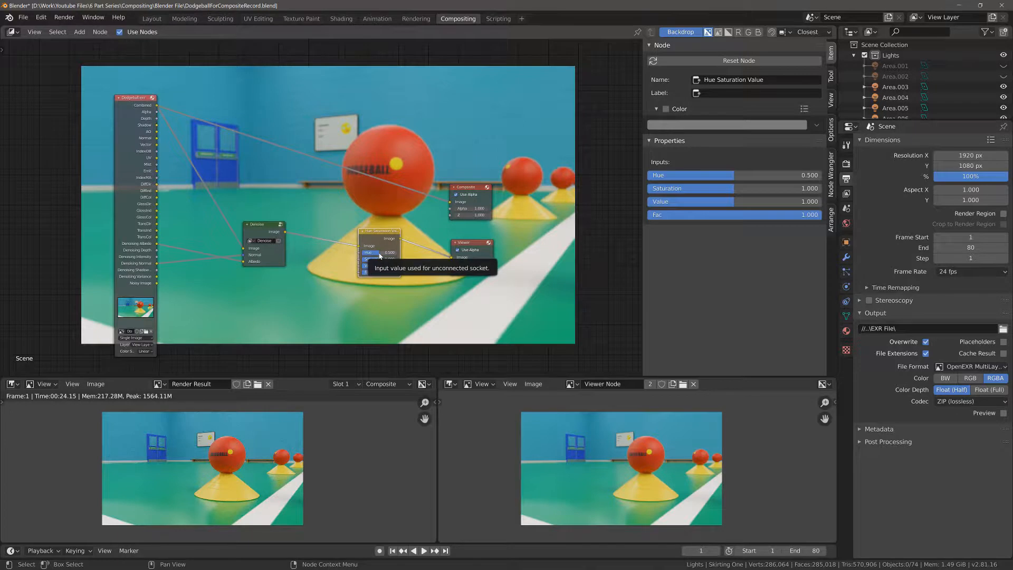
Step: Test the Hue Saturation Value node's Hue at 0.392 and 1.000, and reset it to 0.5
drag(380, 256, 373, 256)
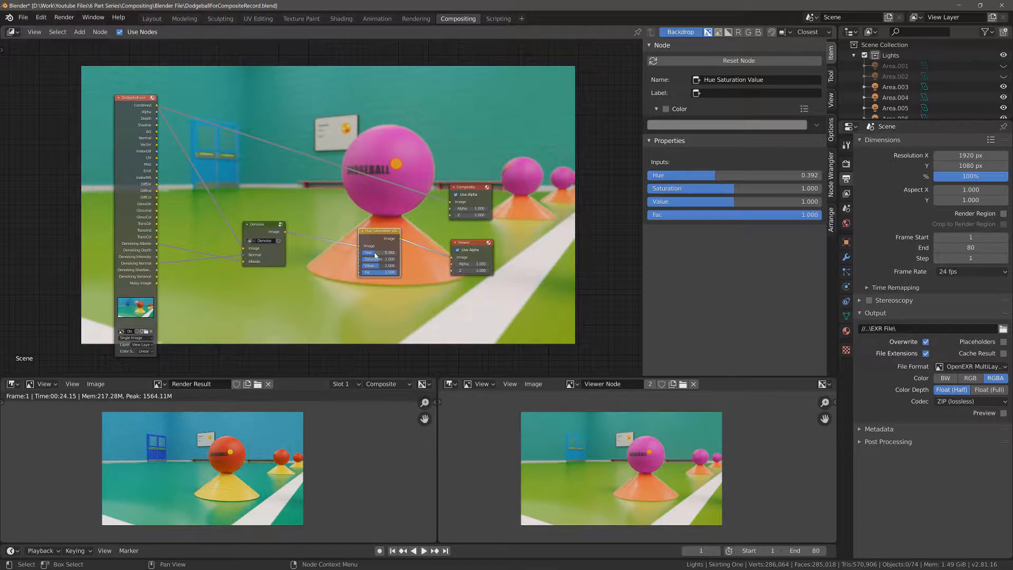
drag(372, 253, 392, 253)
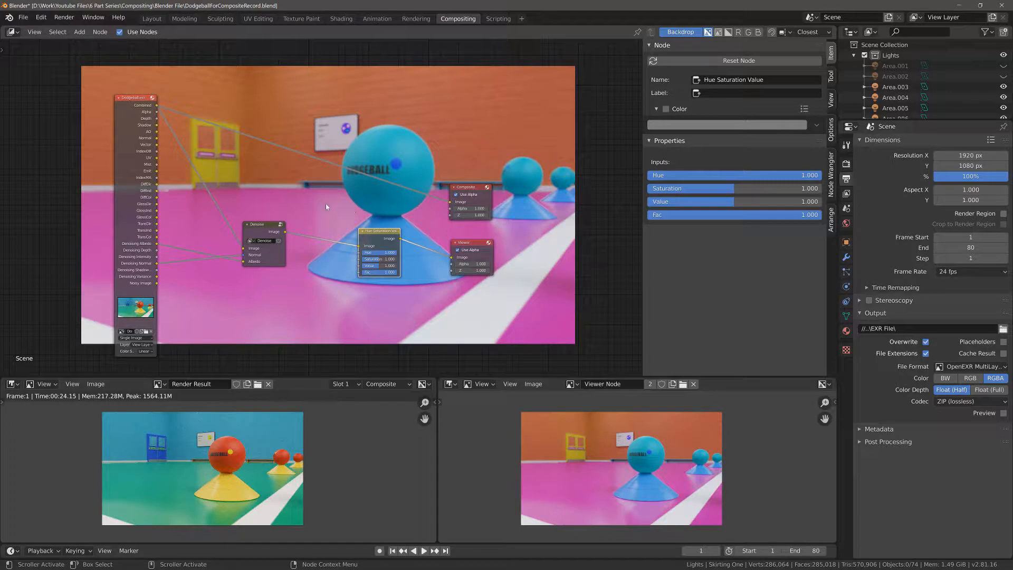
click(386, 253)
text(.5)
key(Return)
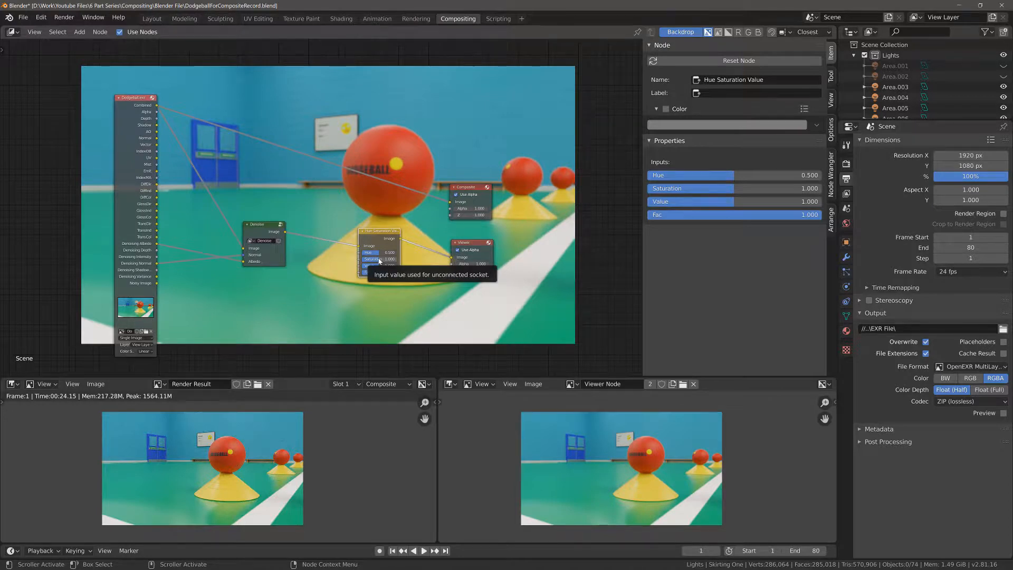
Step: Test the Hue Saturation Value node's Saturation at 0.400 and 1.358, and reset it to 1
drag(379, 260, 332, 261)
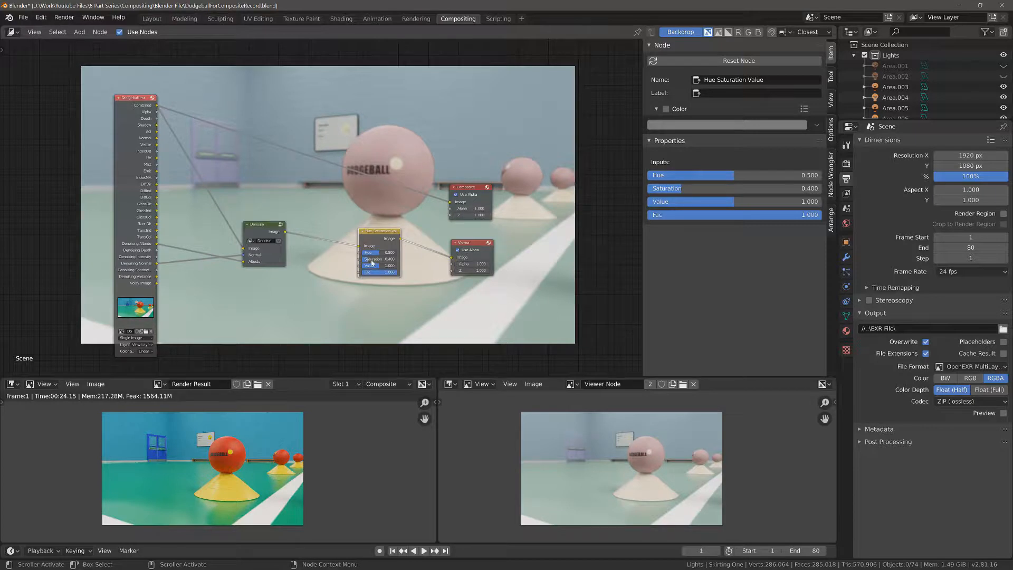
drag(682, 188, 765, 188)
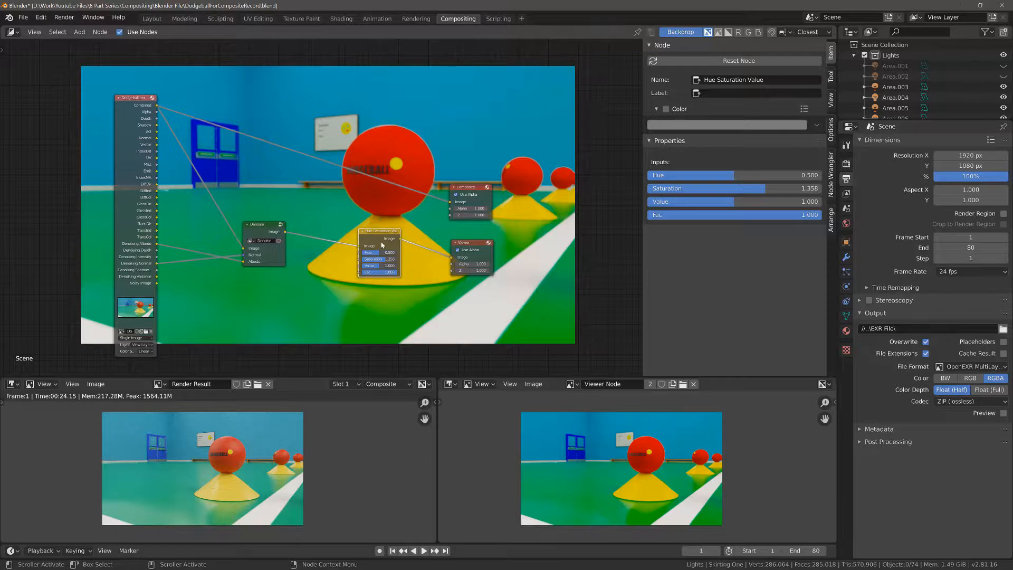
double_click(387, 259)
text(1)
key(Return)
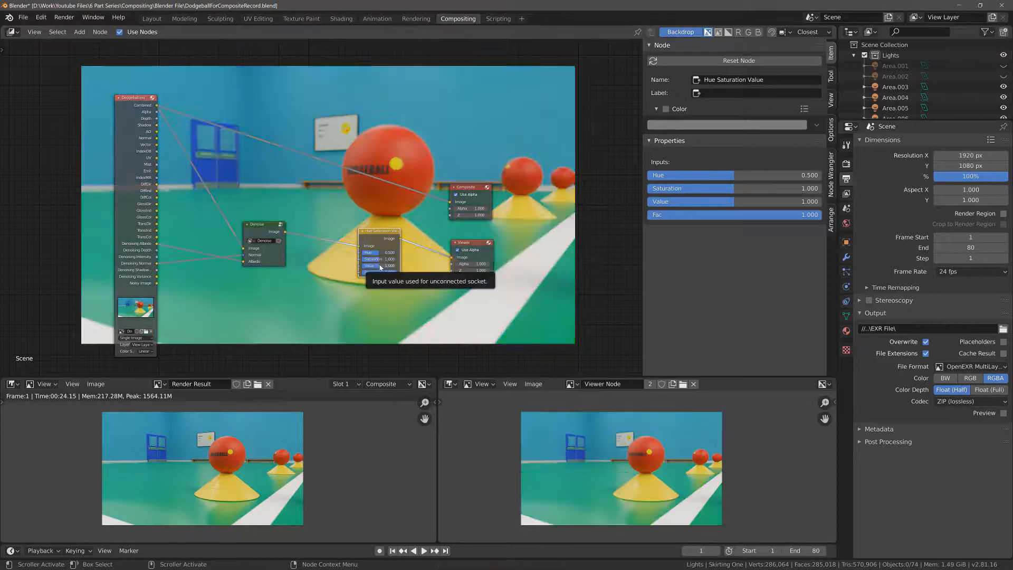
Step: Adjust the Hue Saturation Value node to Value 1.700, Fac 0.346, Hue 0.575 and Saturation 1.358, trying Value 0.442 first
drag(380, 267, 336, 267)
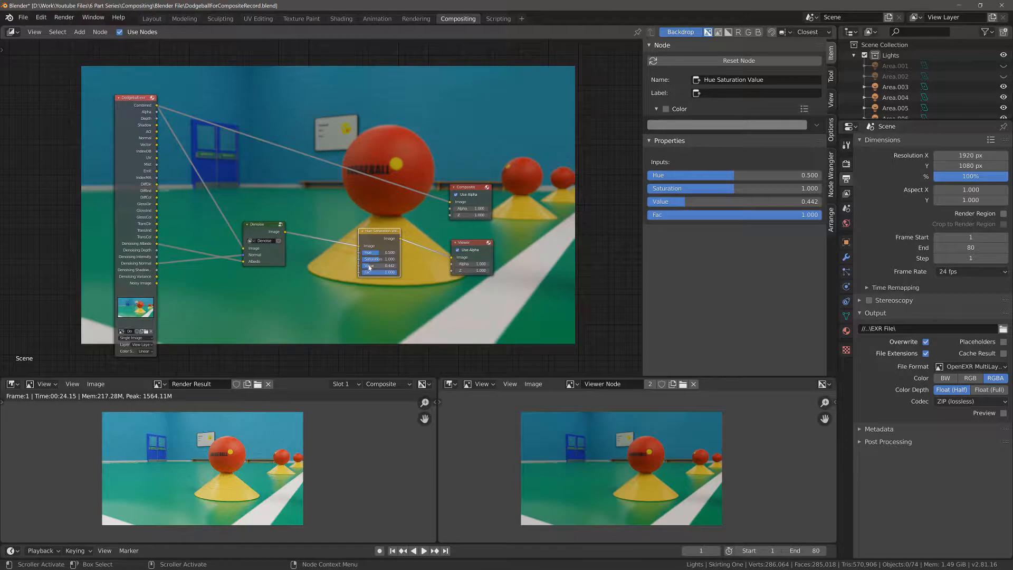
drag(369, 266, 391, 266)
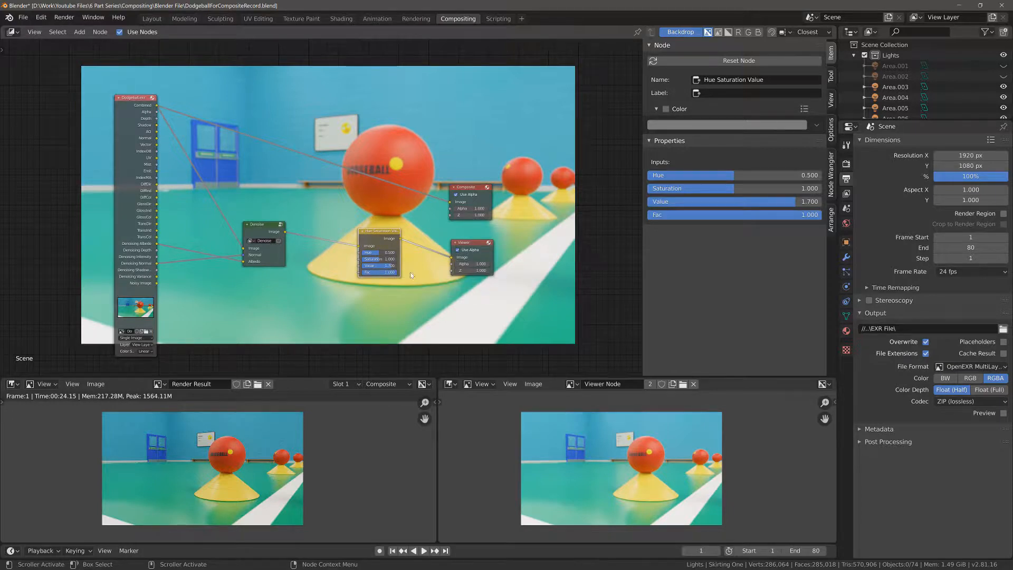
drag(392, 272, 384, 278)
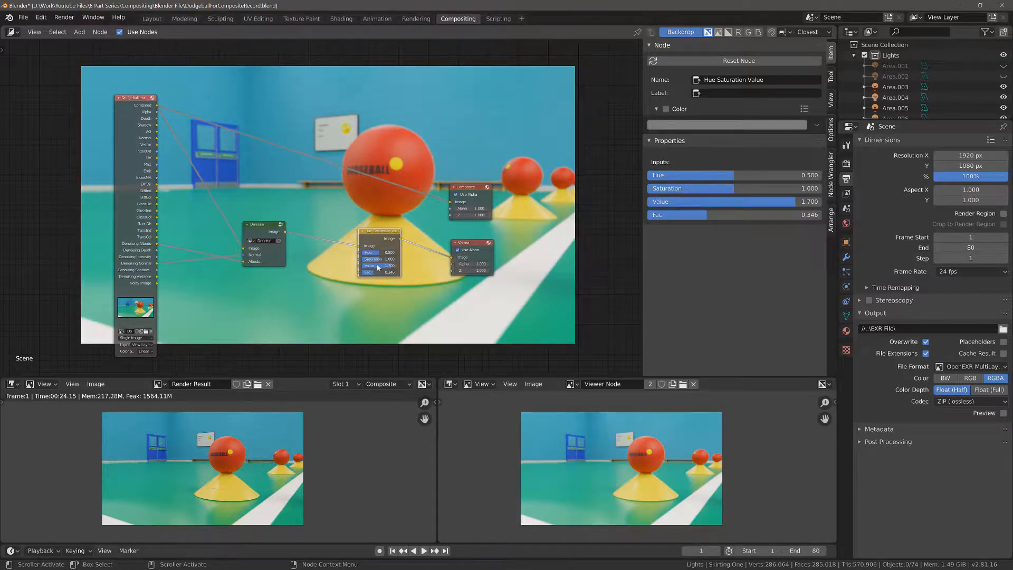
mouse_move(377, 252)
mouse_down()
mouse_move(391, 260)
mouse_move(385, 254)
mouse_up()
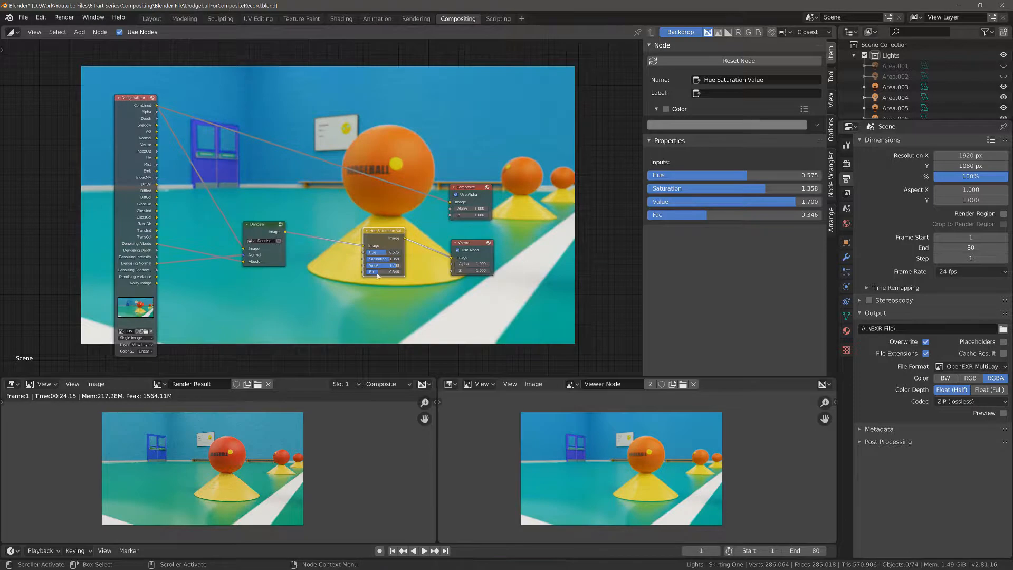
Step: Compare the colour effect at Fac 0.000, set the node's Fac to 1.000, and save the file
drag(380, 272, 365, 272)
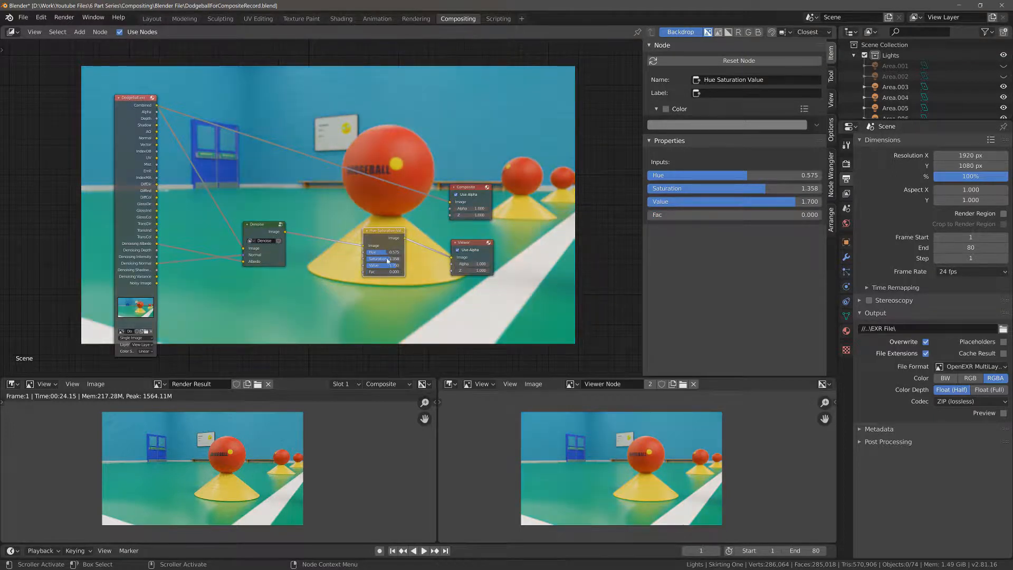
drag(371, 273, 400, 273)
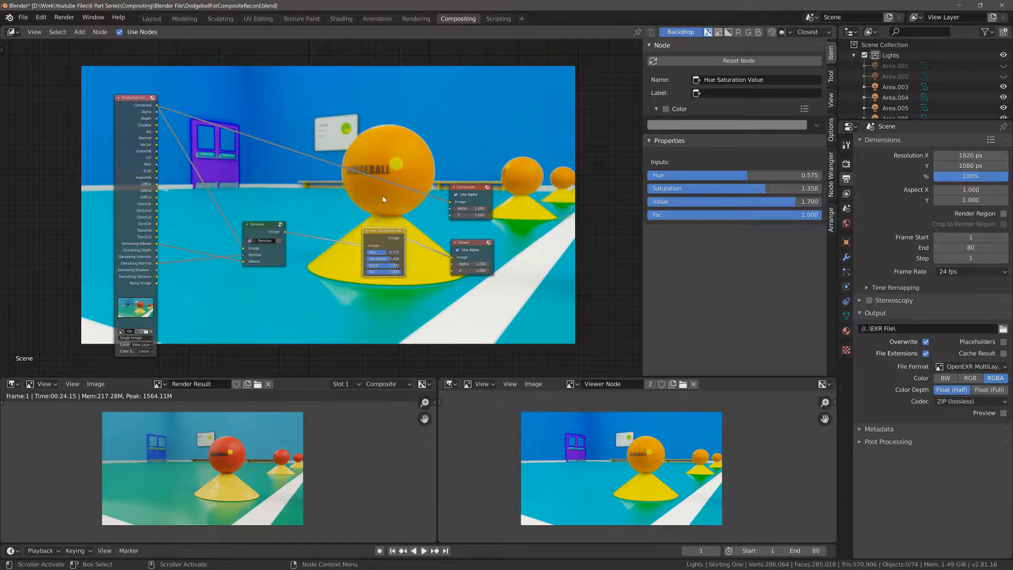
key(ctrl+s)
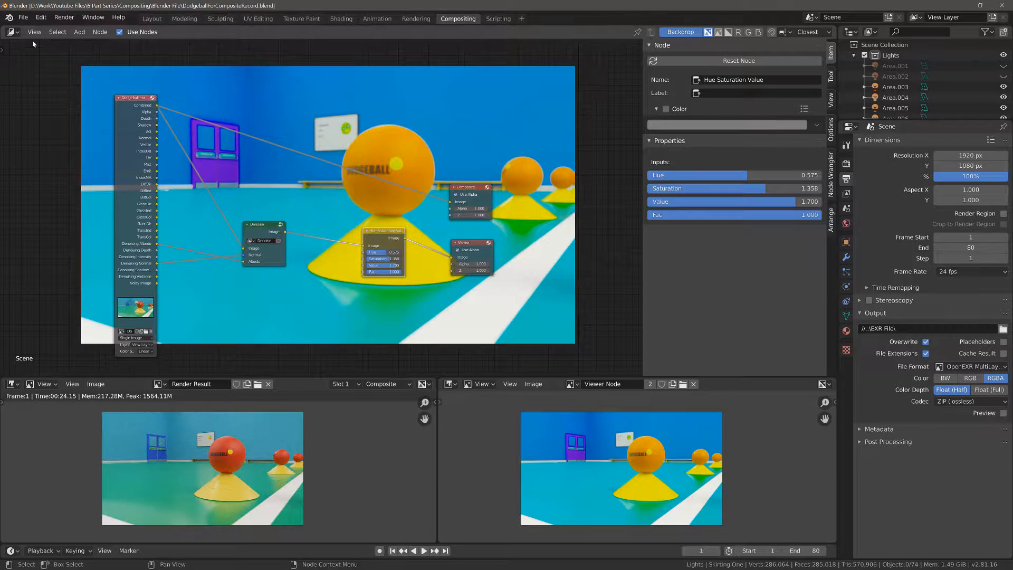
Step: Open the preferences and replace the add-on search with "node"
click(41, 17)
click(80, 169)
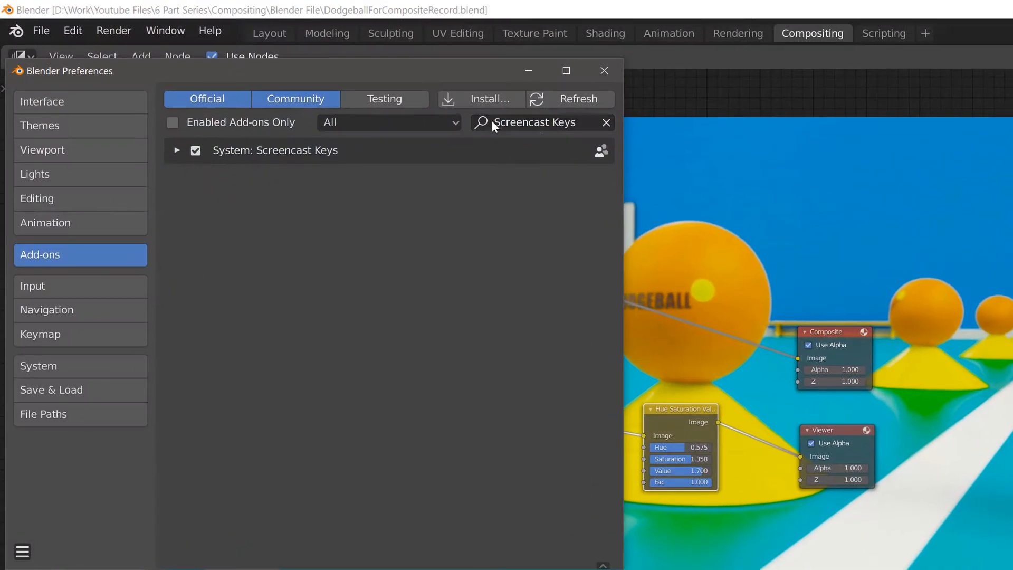
click(595, 122)
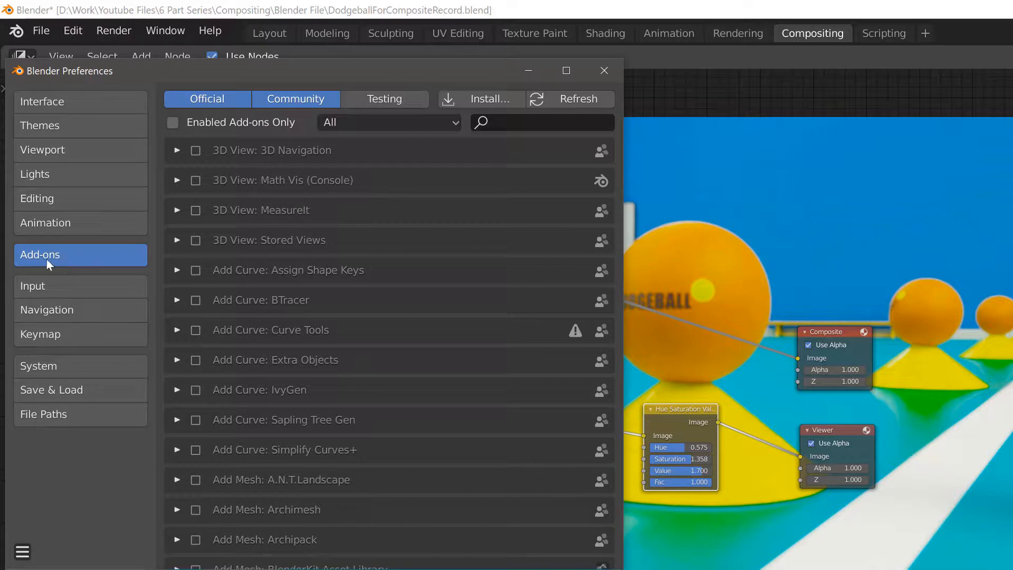
click(515, 126)
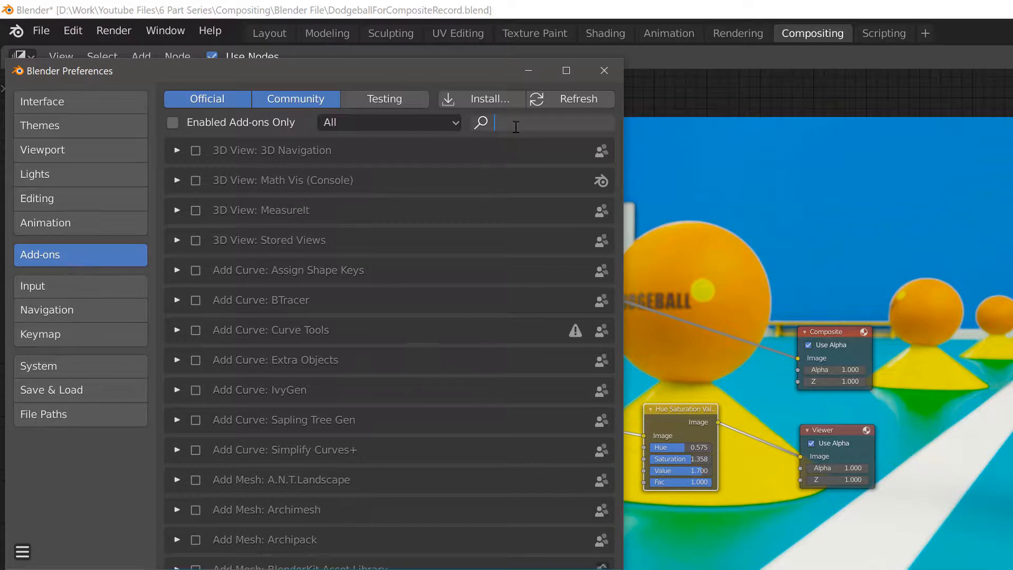
text(no)
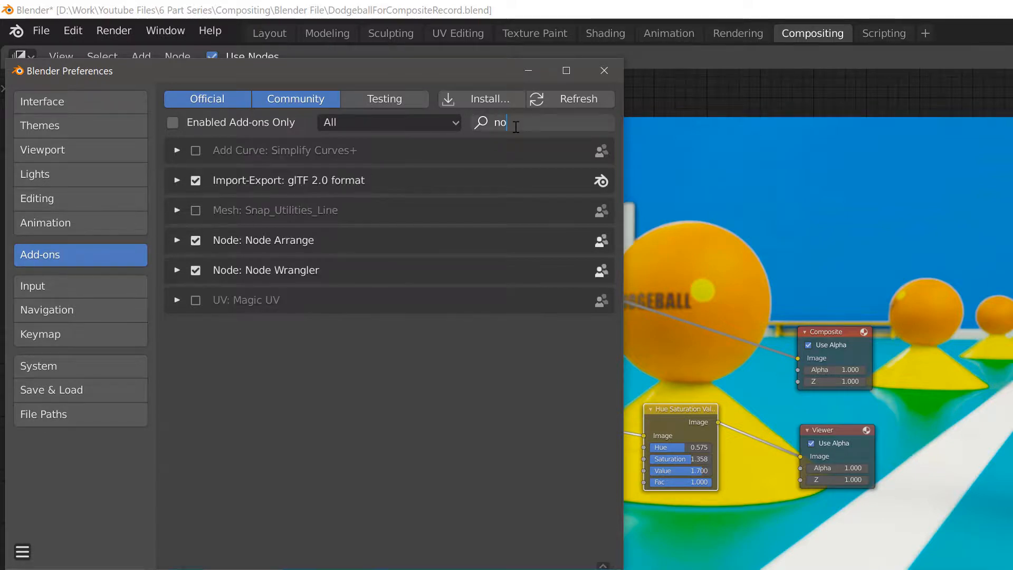
text(de)
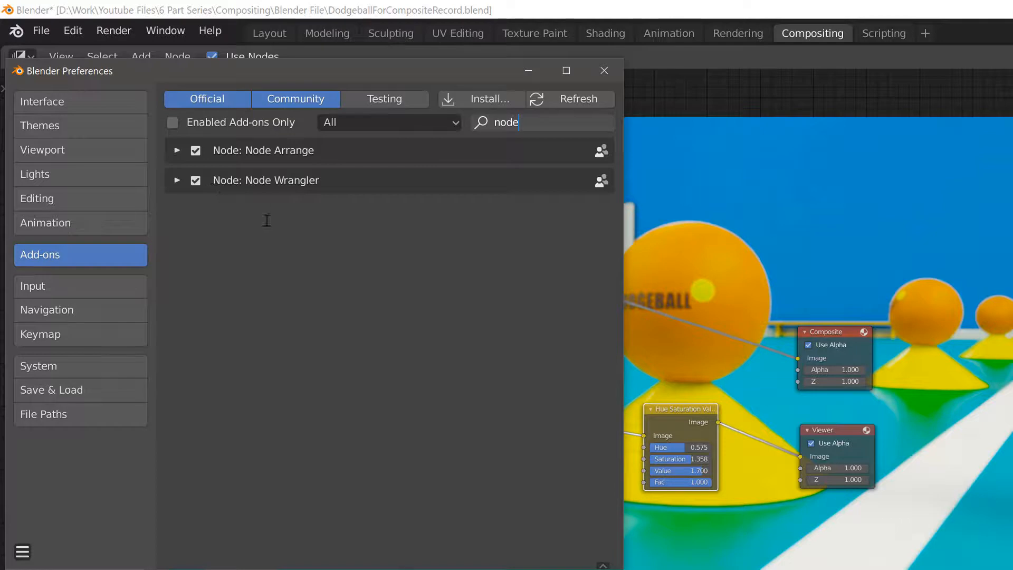
key(Return)
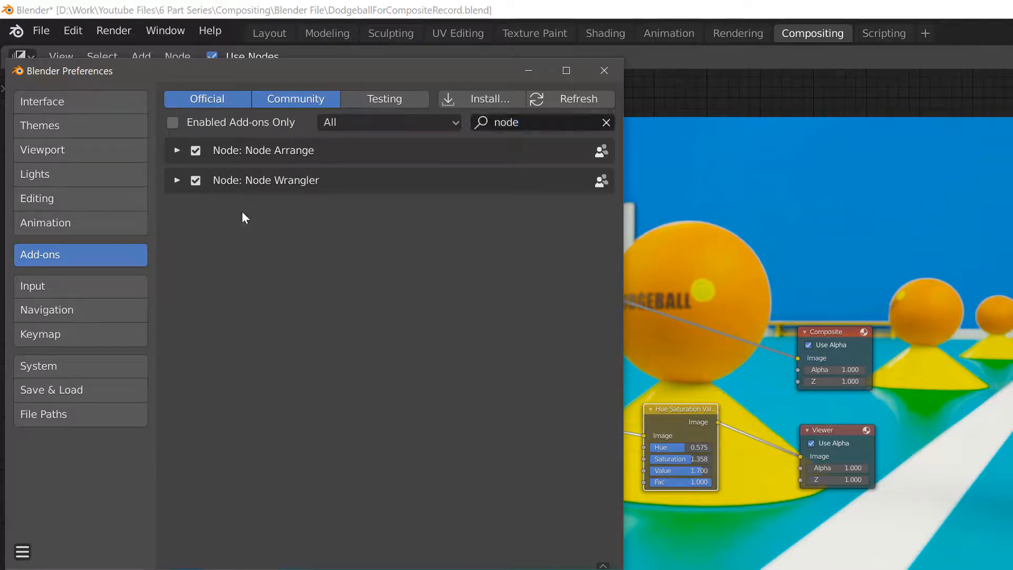
Step: Disable and re-enable the Node Wrangler add-on, and close the preferences
click(195, 181)
click(195, 181)
click(604, 70)
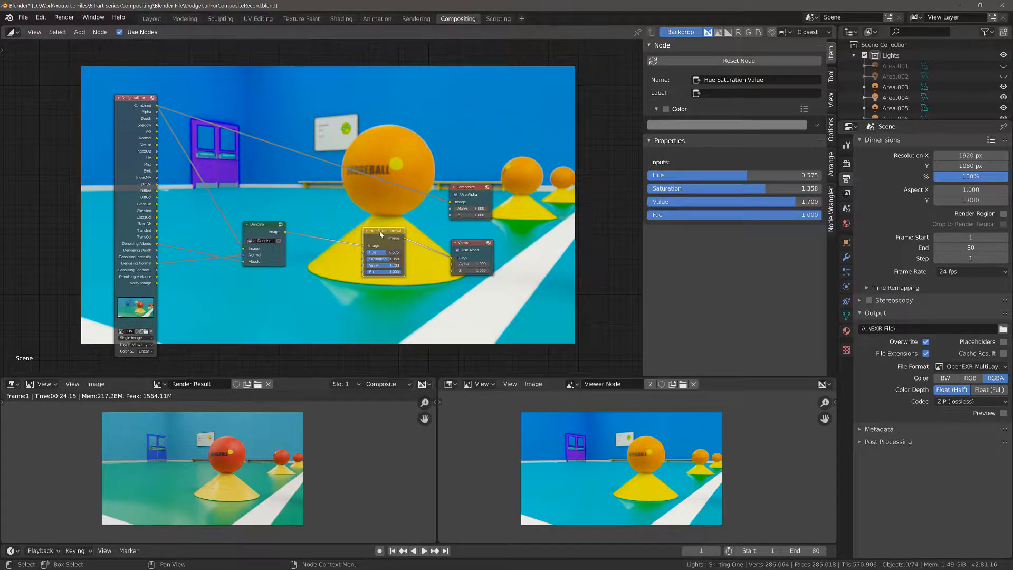
Step: Reset the Hue Saturation Value node to its defaults and switch its type to RGB Curves
key(BackSpace)
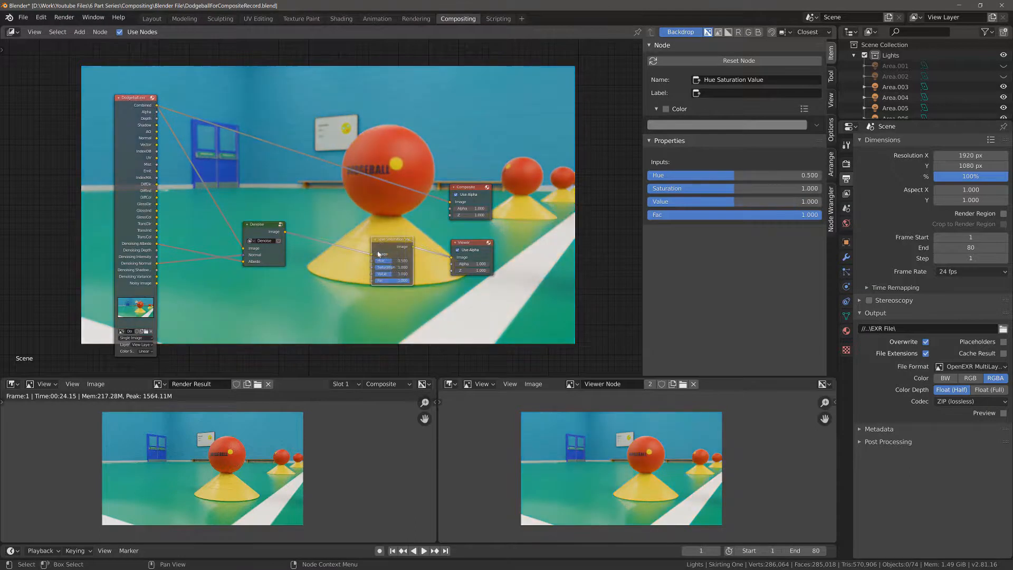
key(shift+s)
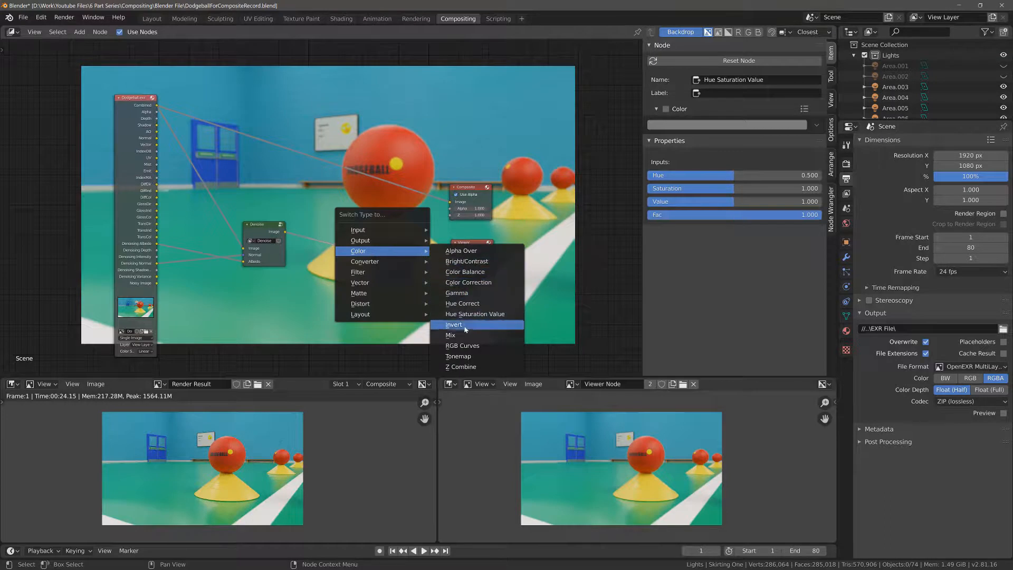
click(466, 346)
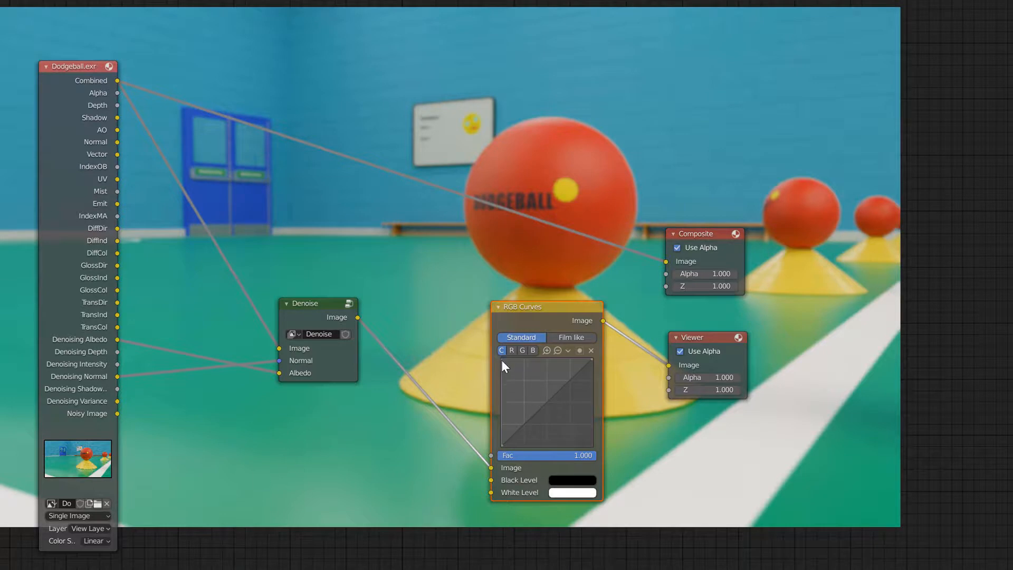
Step: Add two points to the combined RGB curve and shape an S-curve, with the upper point at about X 0.603, Y 0.719
click(535, 412)
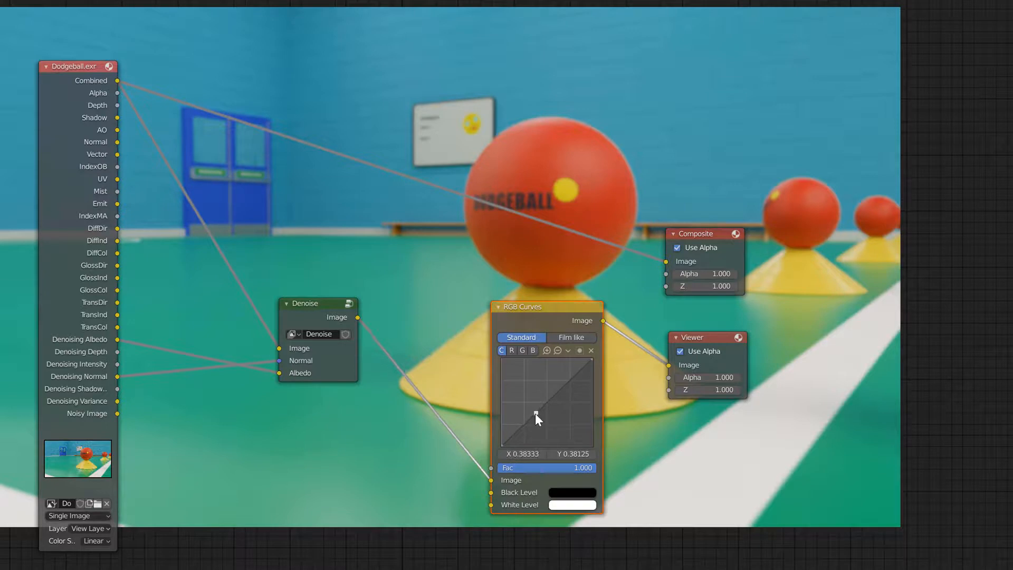
click(561, 386)
drag(535, 413, 570, 399)
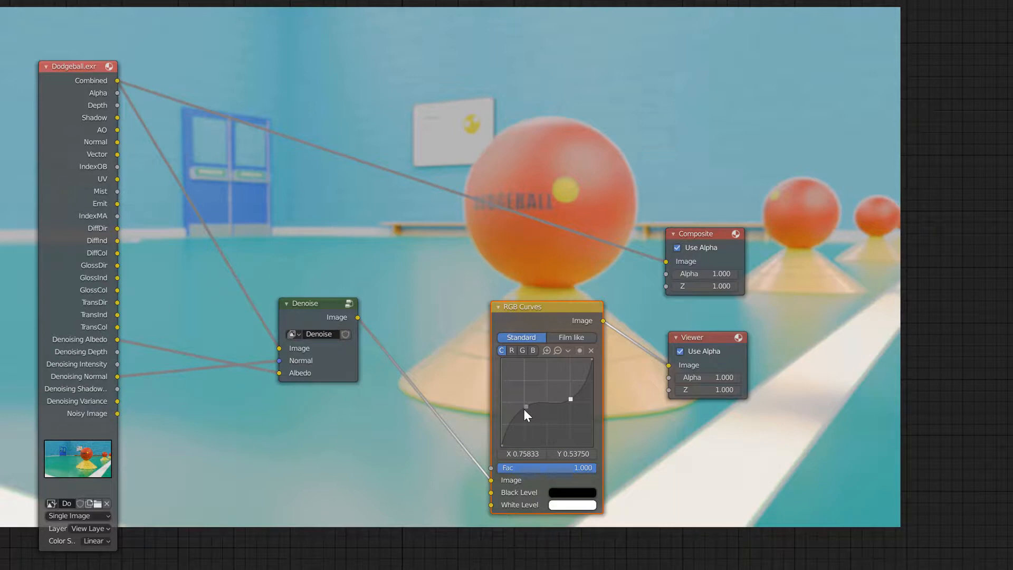
drag(525, 406, 530, 424)
drag(571, 399, 556, 382)
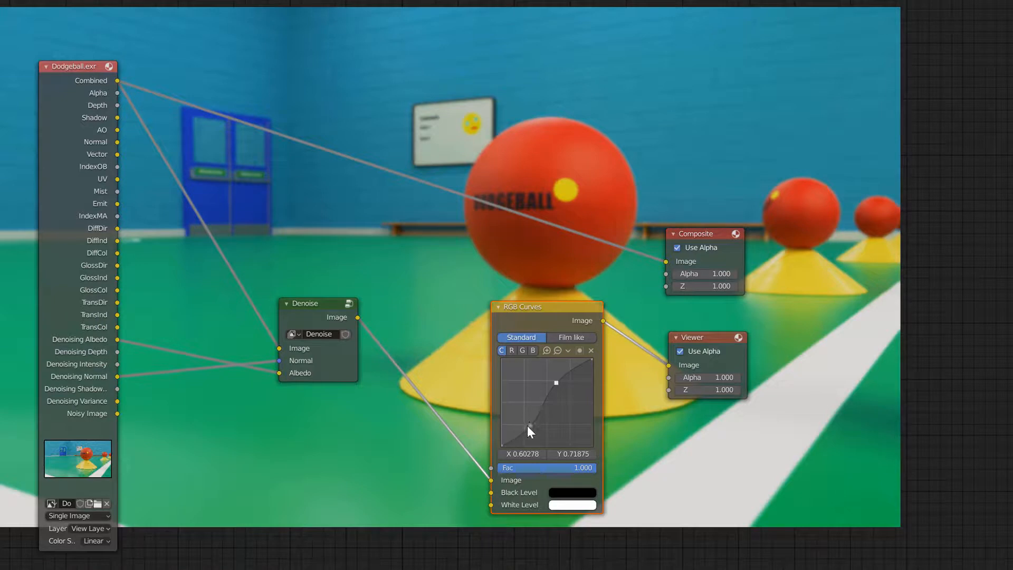
Step: Raise the curve's black end point to about Y 0.078 and further to about Y 0.172
click(502, 445)
drag(502, 445, 502, 439)
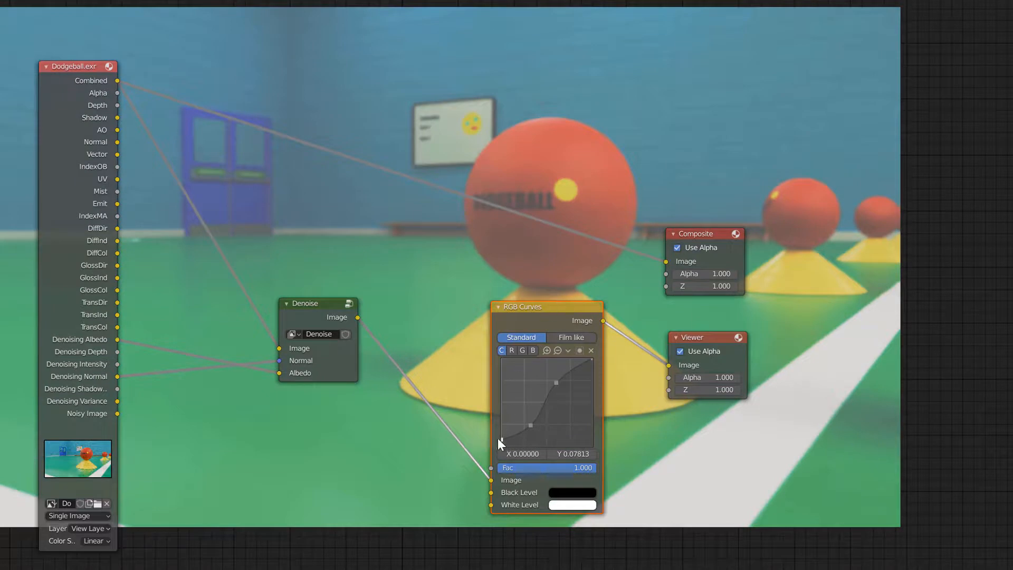
drag(501, 439, 501, 430)
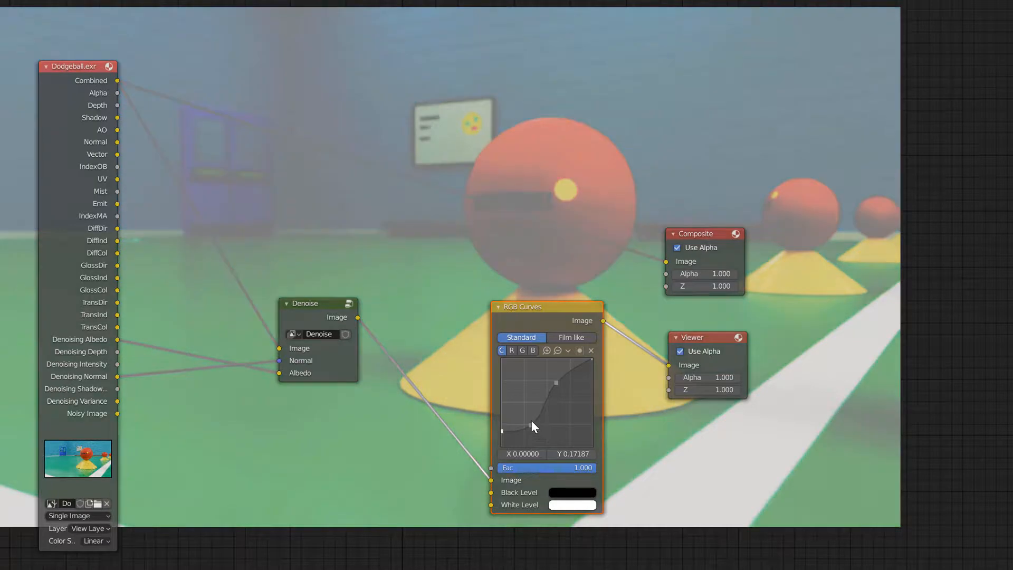
Step: Test the curve's lower middle point at about Y 0.522, set it to about X 0.331, Y 0.266, and return the black end point to 0, 0
drag(530, 424, 527, 401)
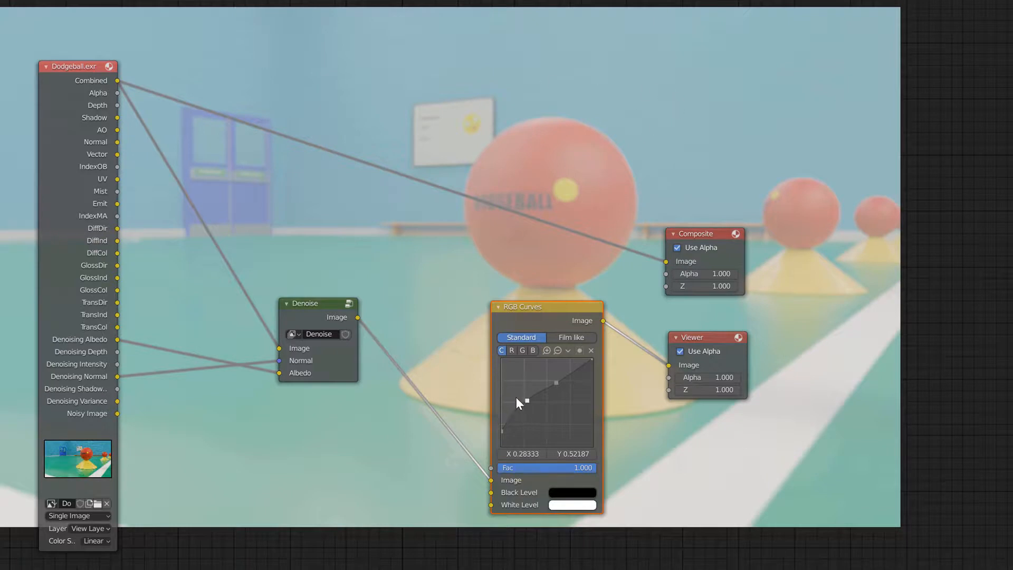
drag(527, 402, 530, 422)
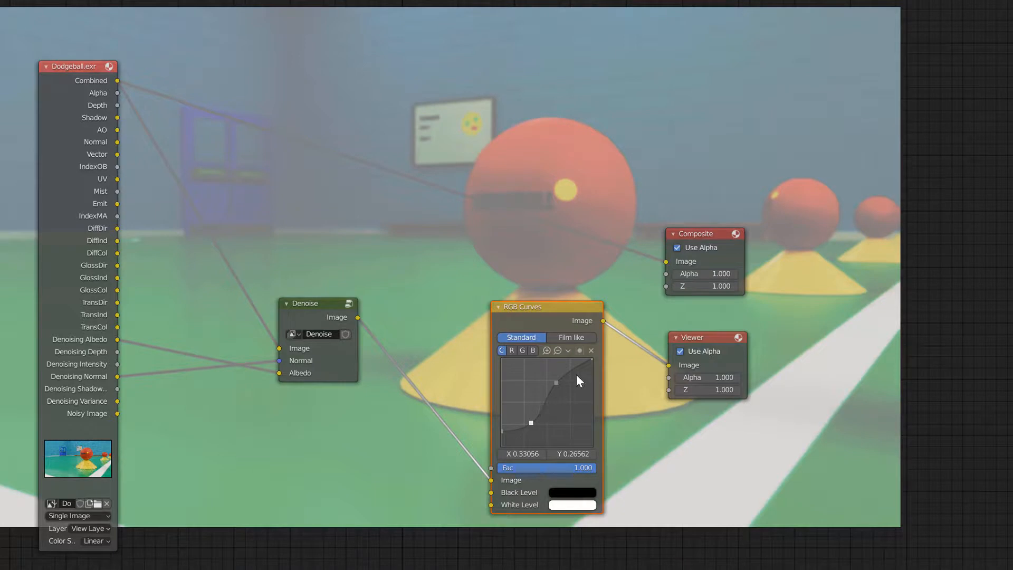
drag(502, 429, 502, 445)
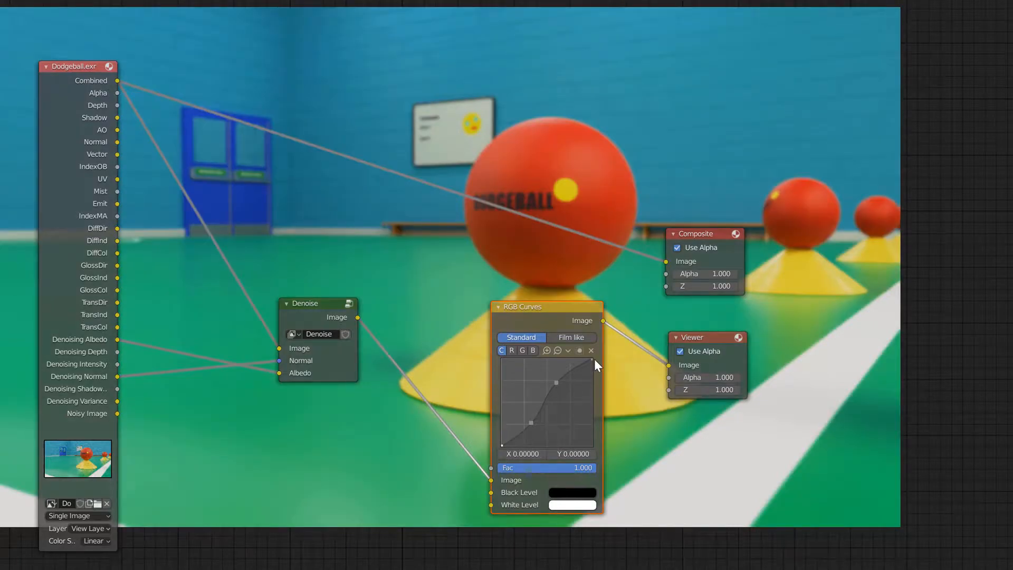
Step: Lower the upper middle point to about X 0.744, Y 0.416, and try the white end point at Y 0.834, Y 0.522 and X 0.806, Y 1.000
drag(592, 359, 591, 372)
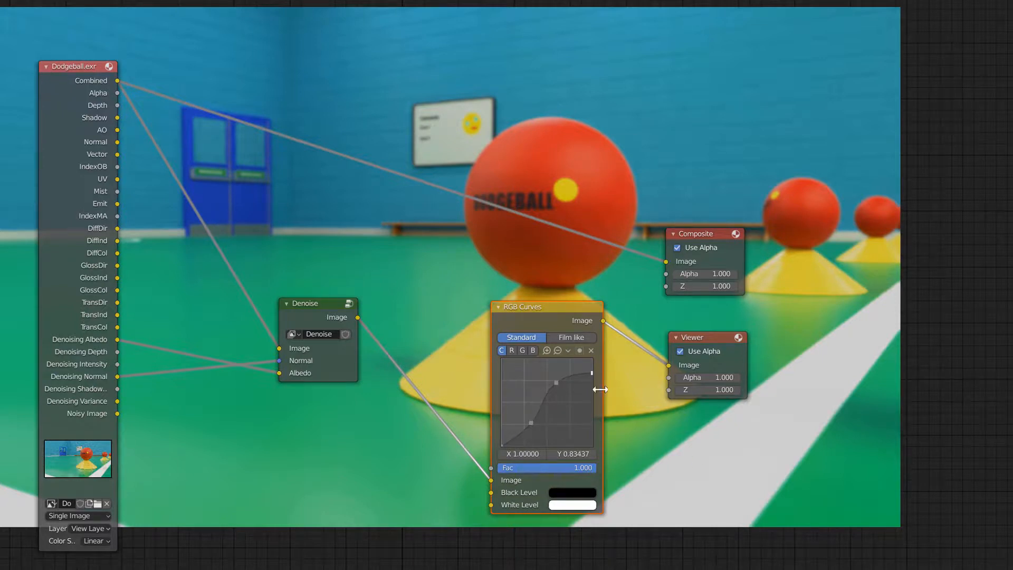
drag(555, 384, 568, 412)
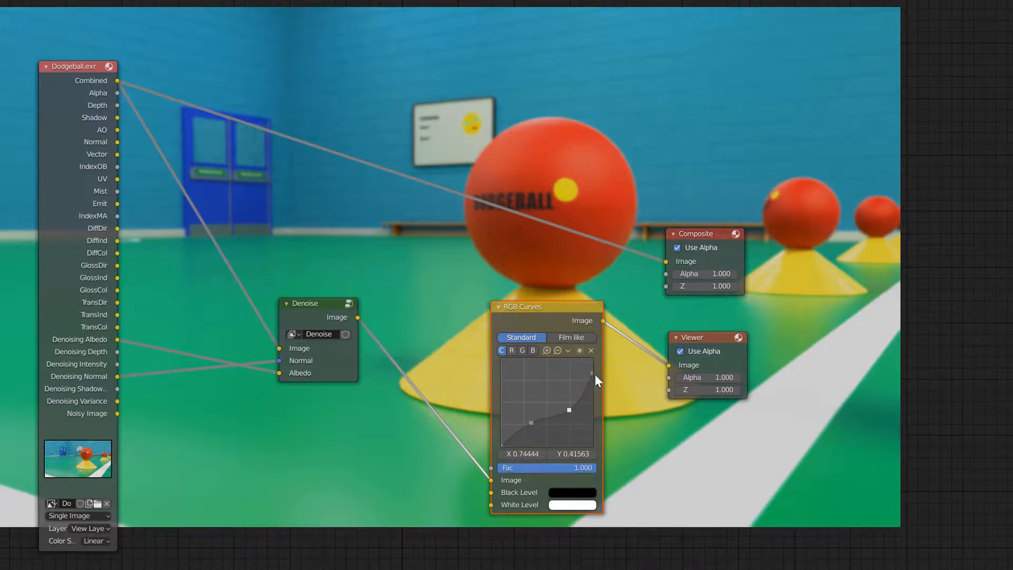
drag(592, 371, 592, 400)
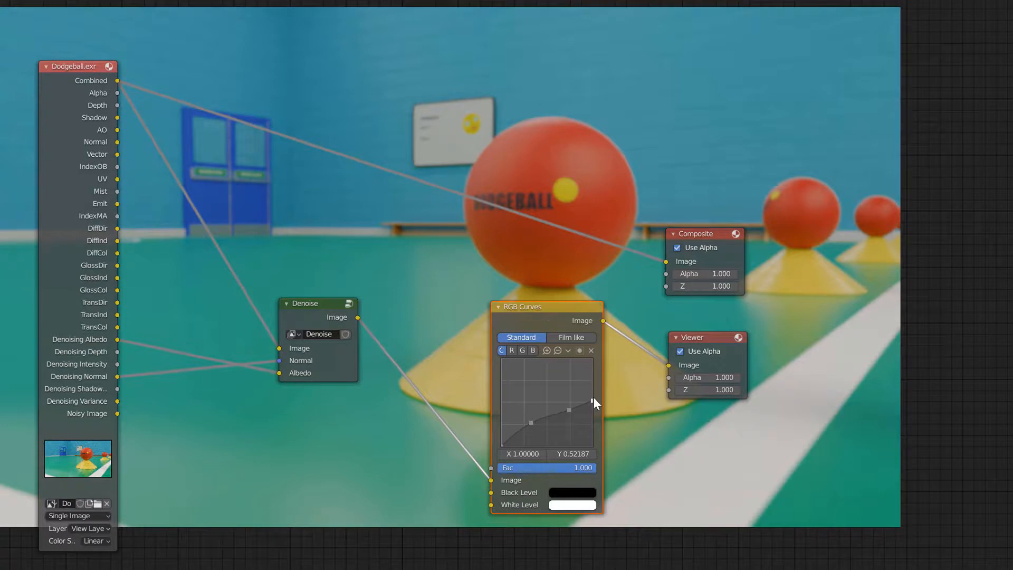
drag(593, 399, 575, 358)
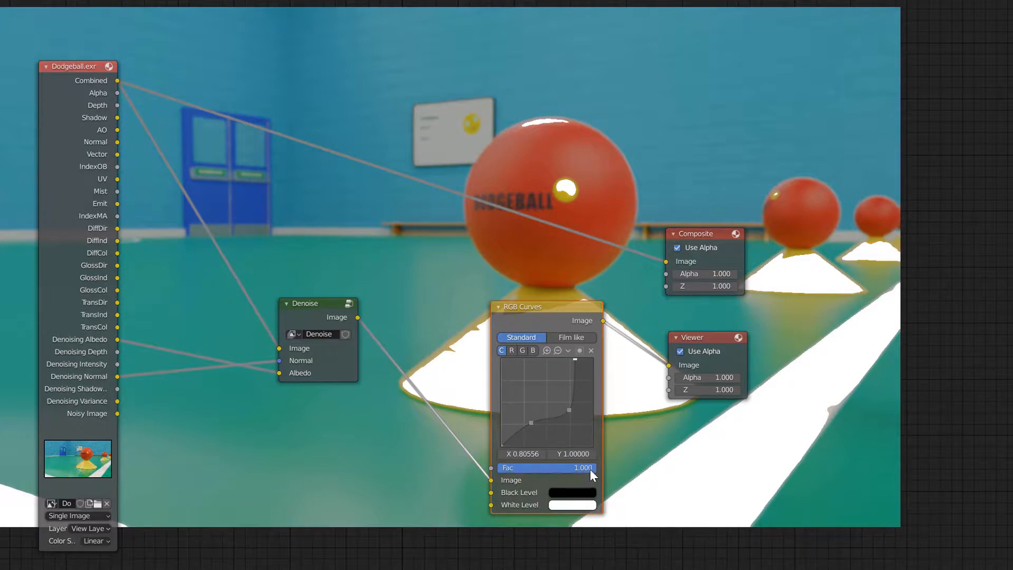
Step: Test the RGB Curves node's Fac at 0.472 and return it to 1.000
drag(591, 468, 570, 467)
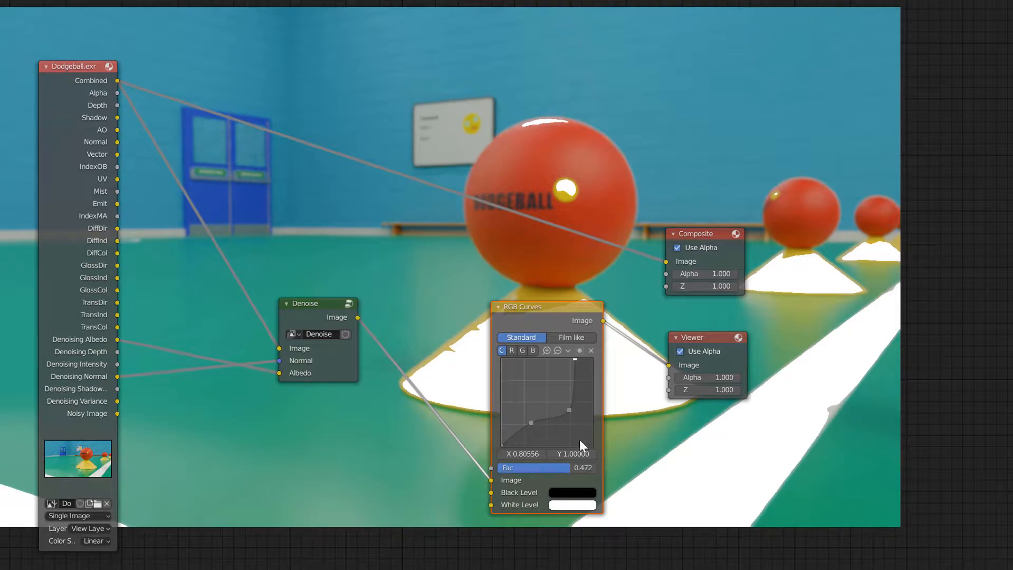
drag(568, 464, 595, 466)
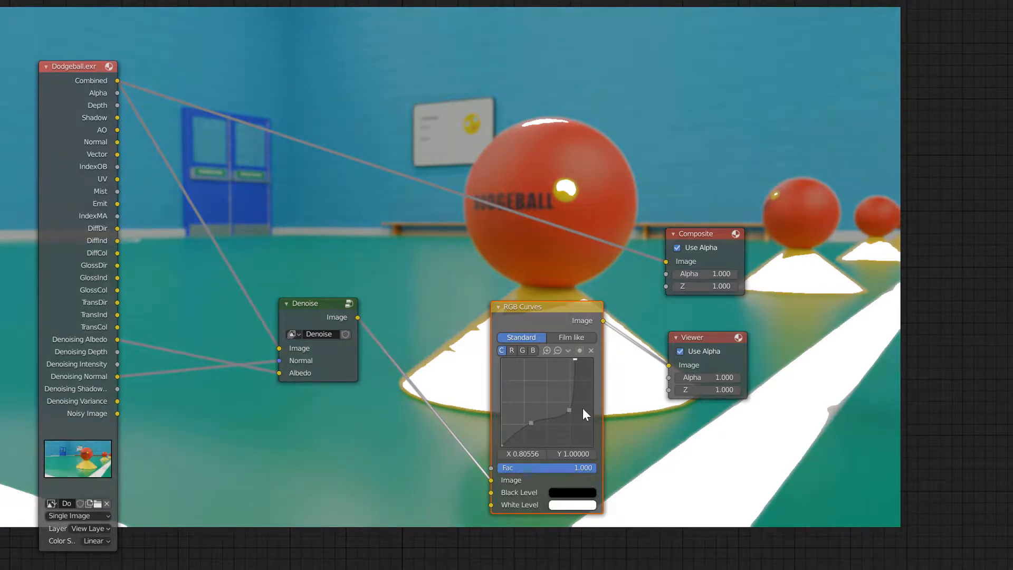
Step: Delete both middle points from the curve and move its white end point to X 1, Y 1
click(568, 410)
click(591, 350)
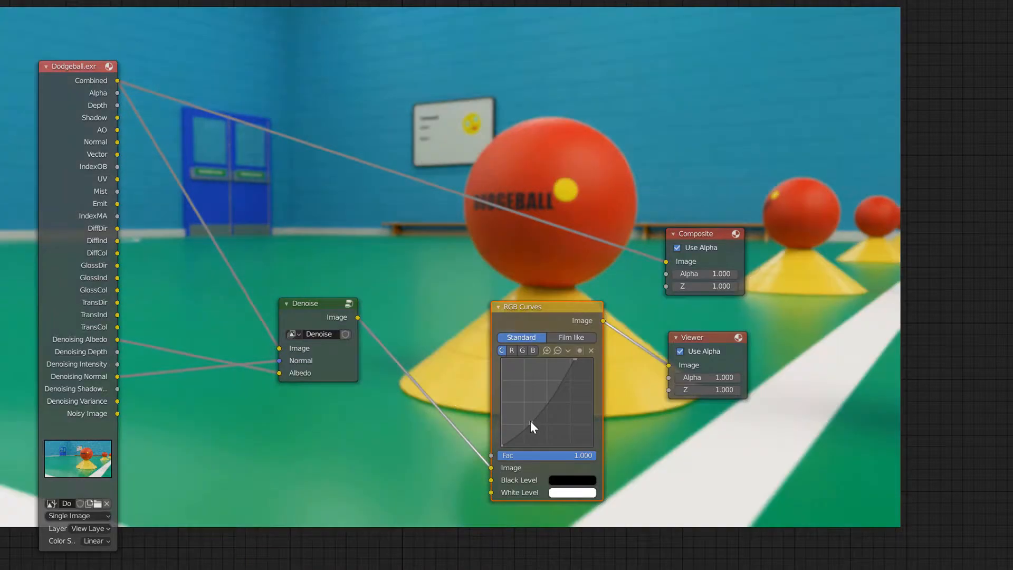
click(531, 422)
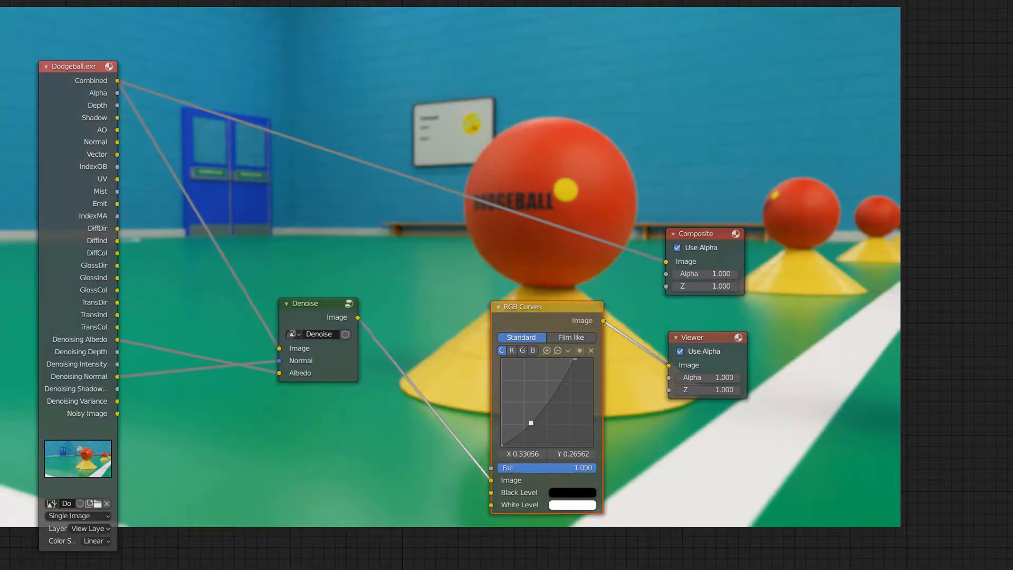
click(591, 350)
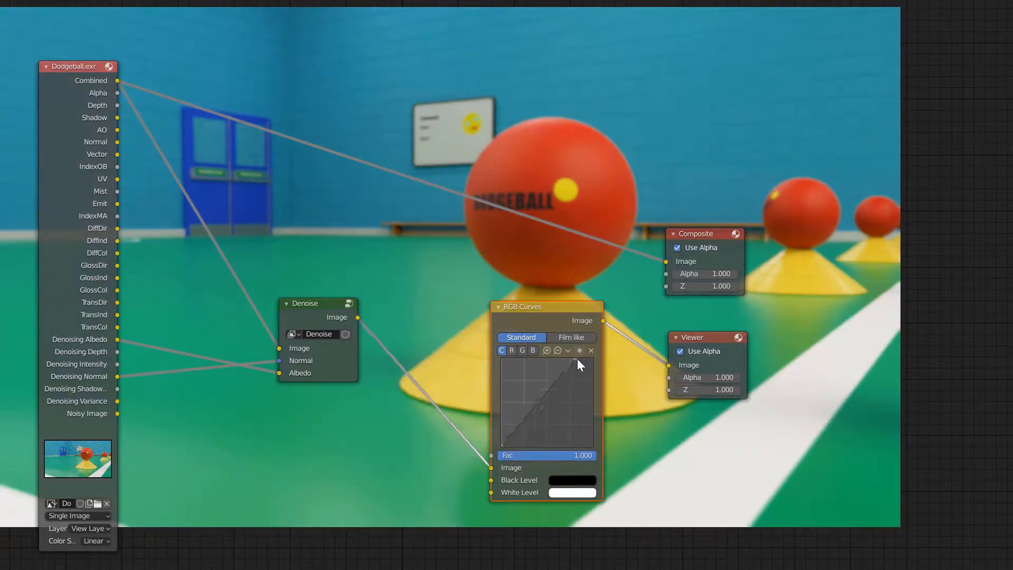
drag(574, 359, 592, 358)
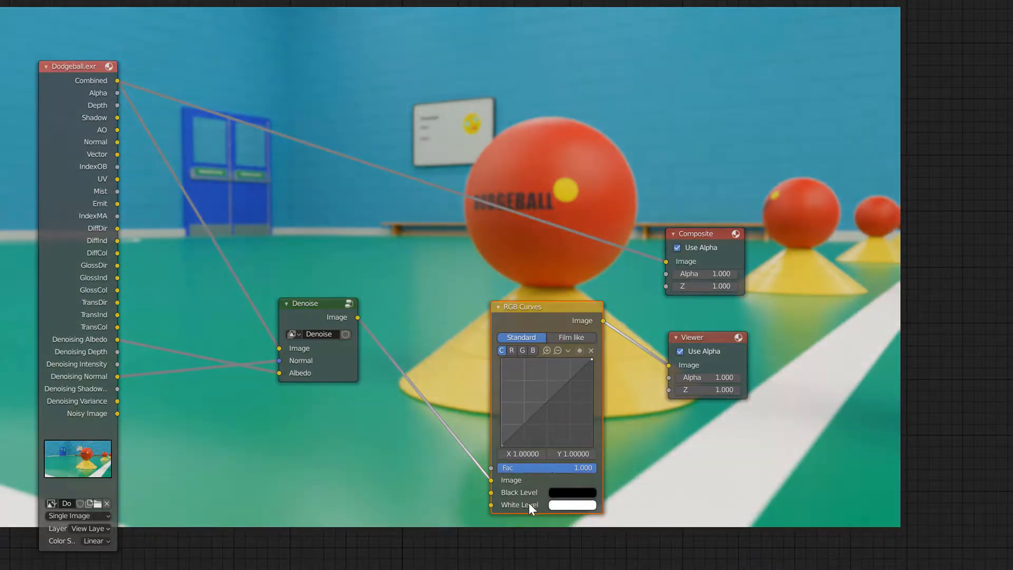
Step: Test the RGB Curves node's Black Level at a Value of 0.363 and return it to pure black
click(565, 496)
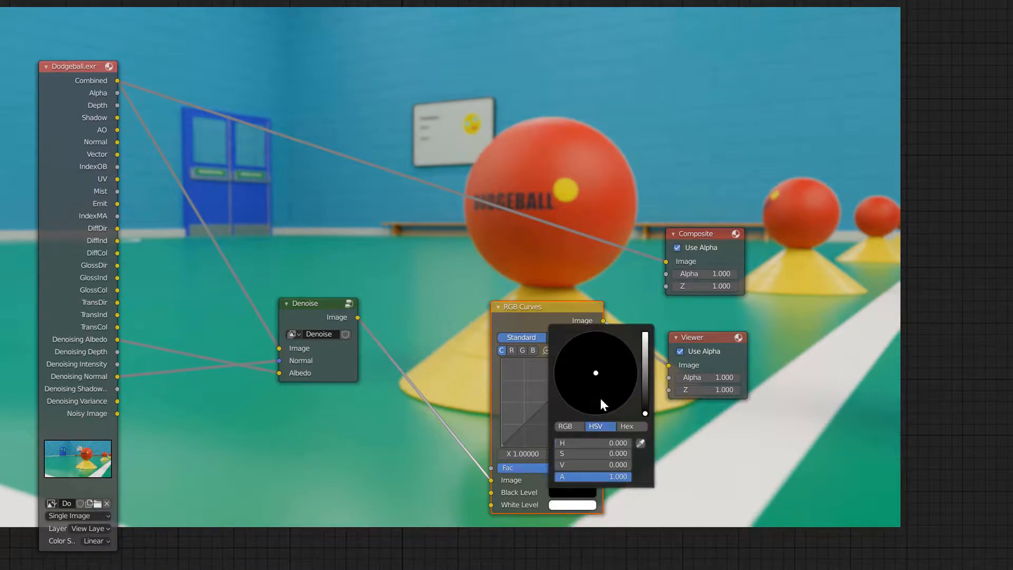
click(561, 505)
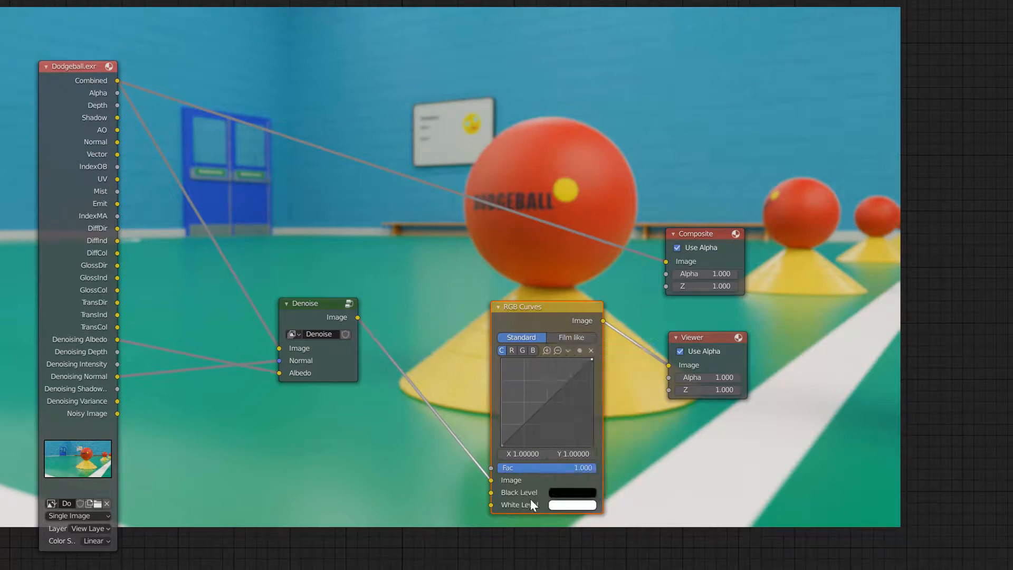
click(567, 494)
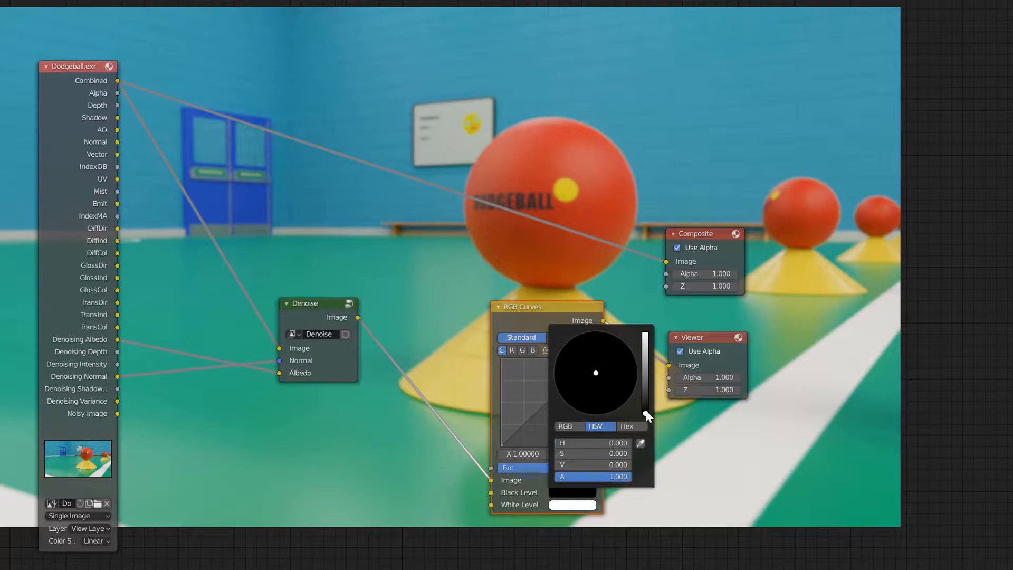
drag(641, 407, 645, 389)
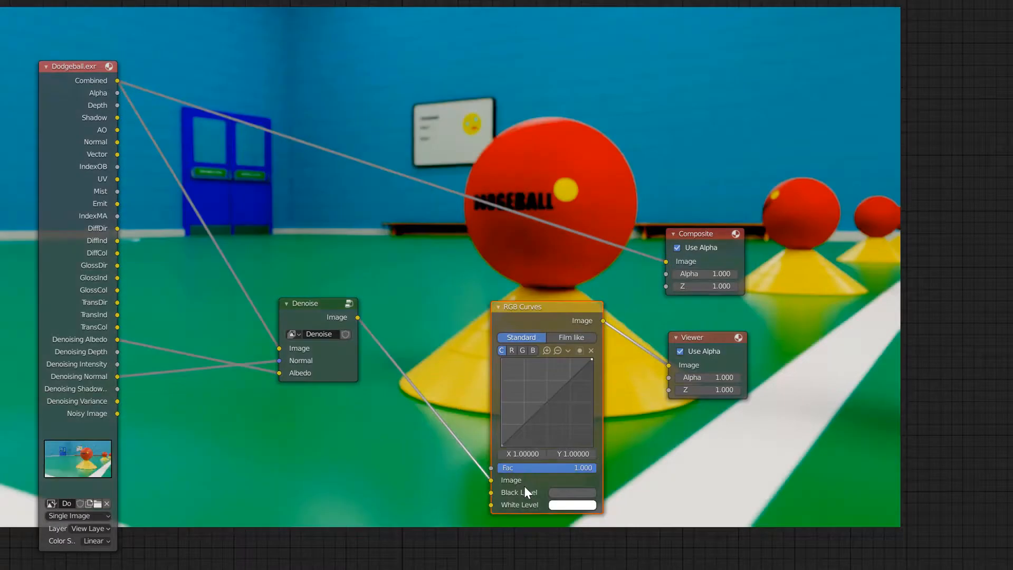
click(561, 497)
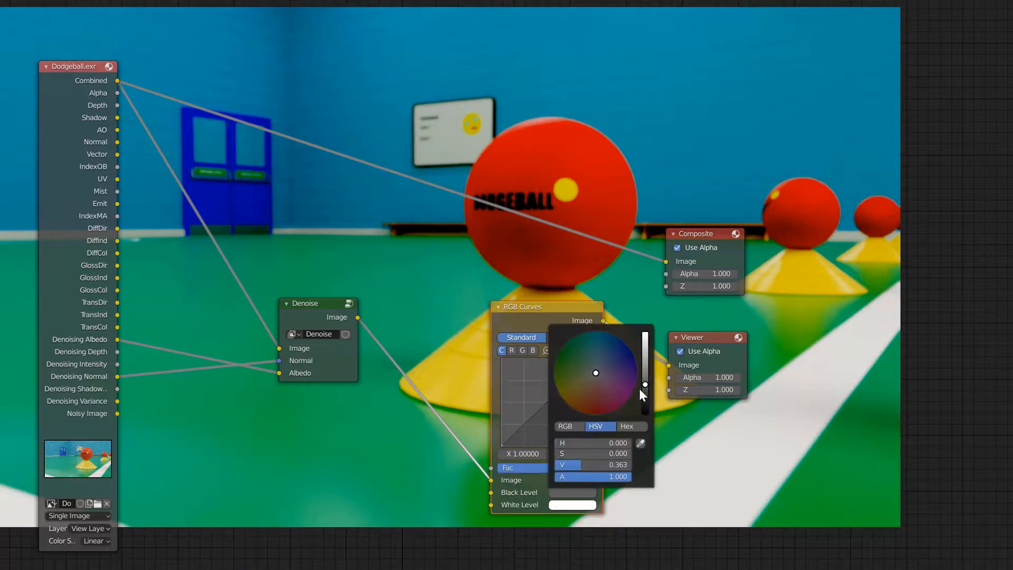
drag(641, 390, 644, 415)
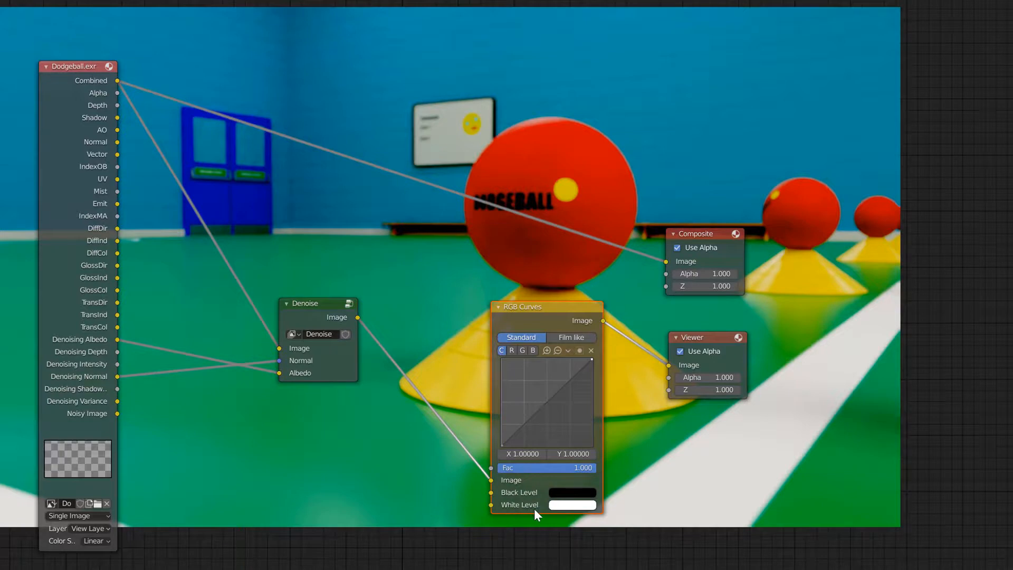
Step: Test the RGB Curves node's White Level at a Value of 0.557 and return it to pure white
click(560, 506)
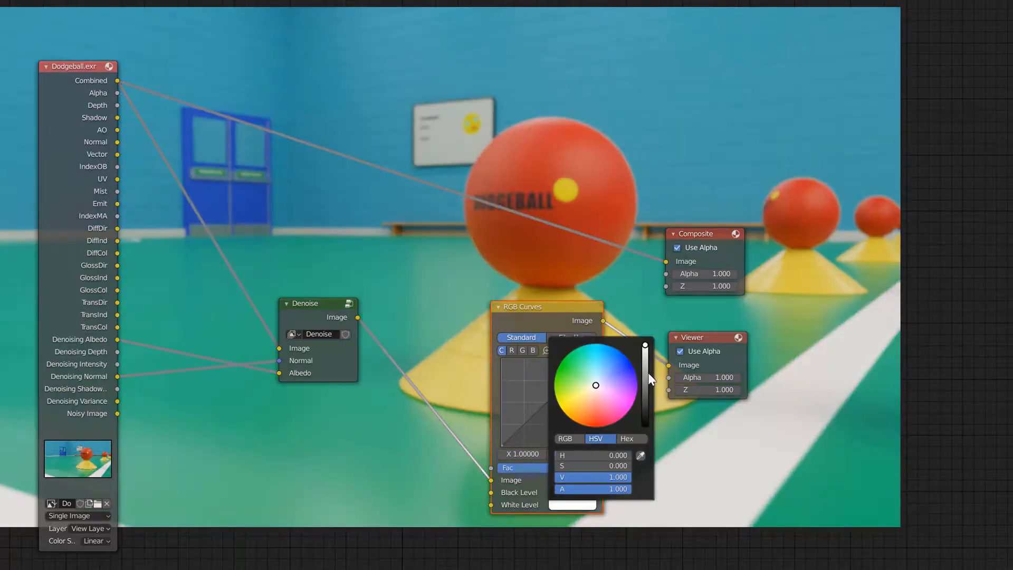
drag(645, 363, 645, 380)
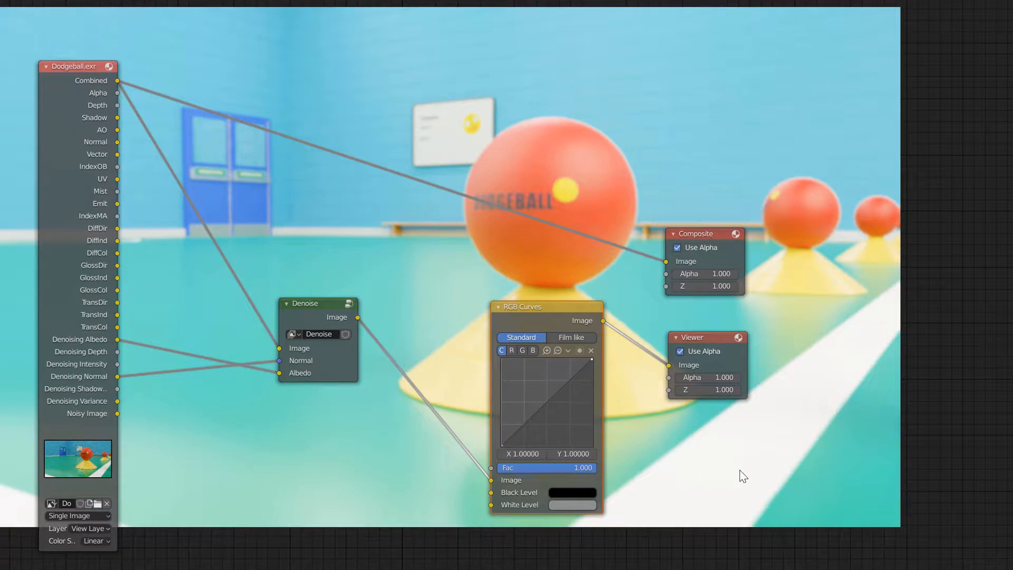
click(581, 504)
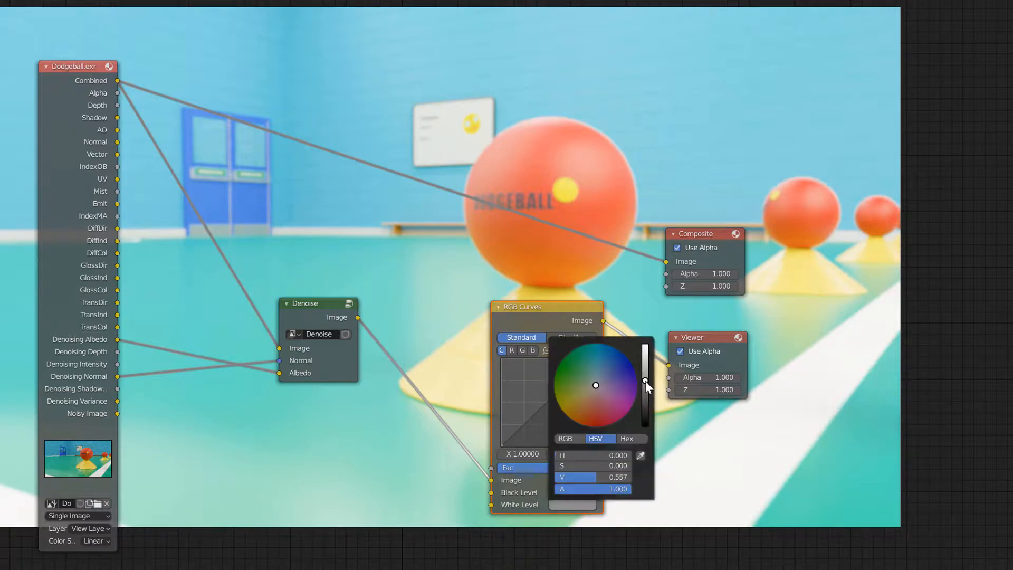
drag(644, 380, 644, 344)
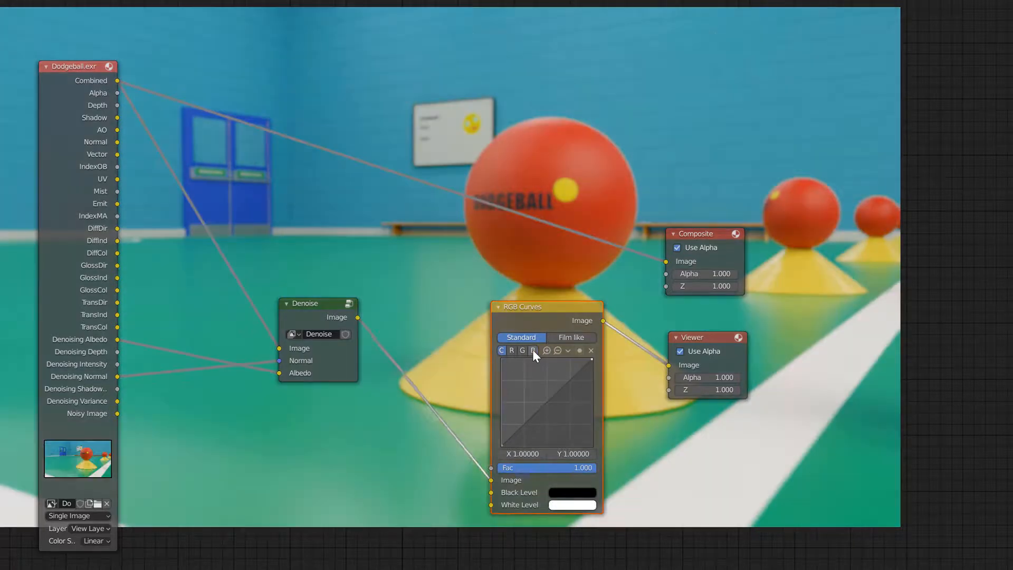
Step: On the blue channel curve, try the white point at Y 0.553, the black point at Y 0.138 and 0, and the white point at X 0.536, Y 1
click(532, 350)
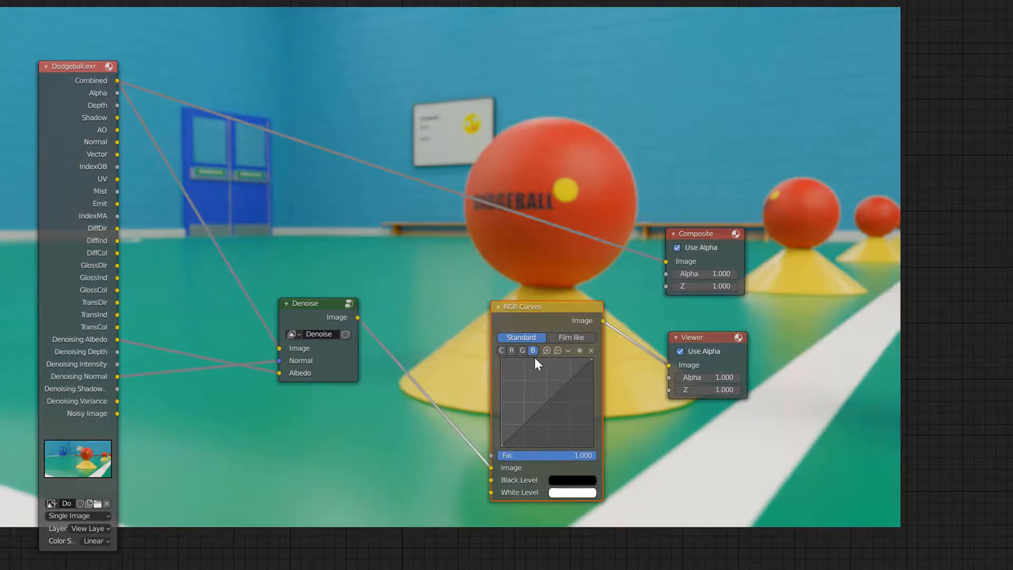
drag(592, 360, 591, 397)
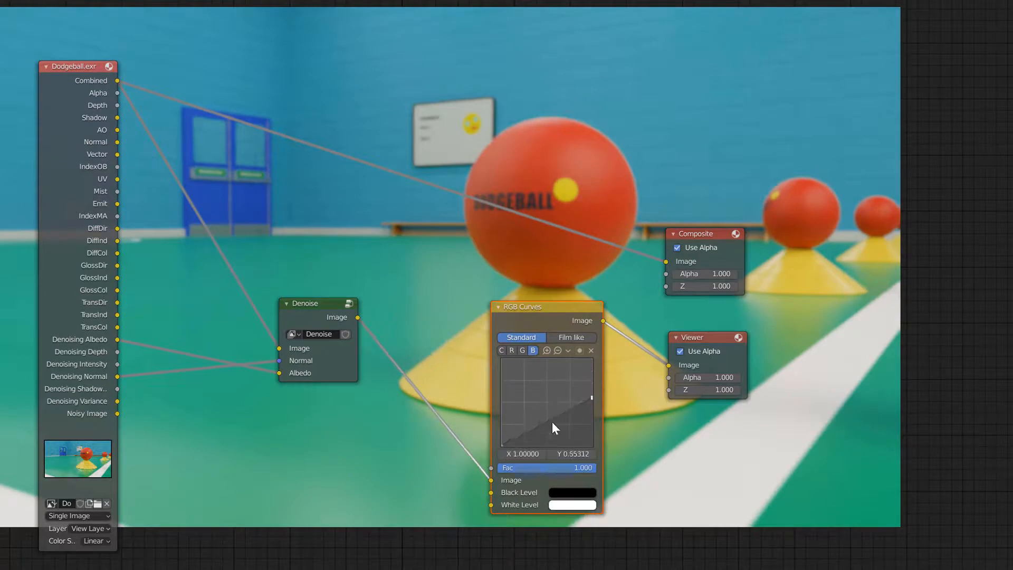
drag(501, 442, 496, 435)
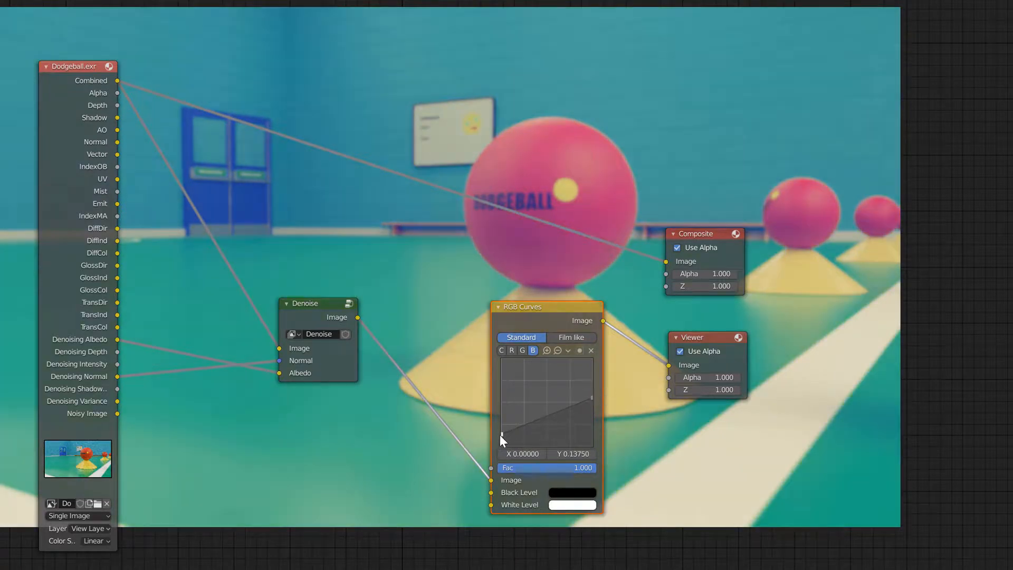
drag(499, 434, 501, 445)
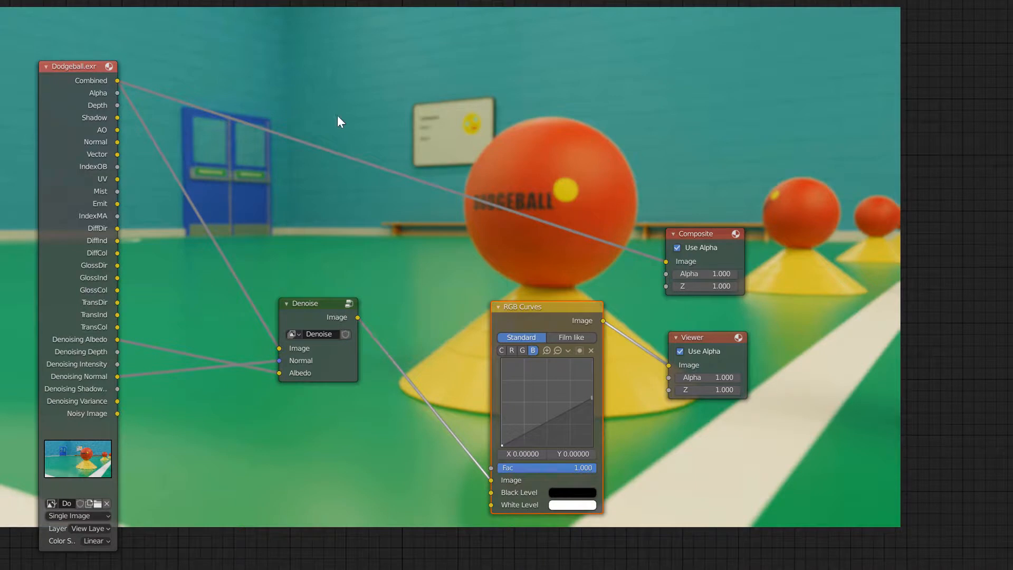
drag(595, 399, 550, 358)
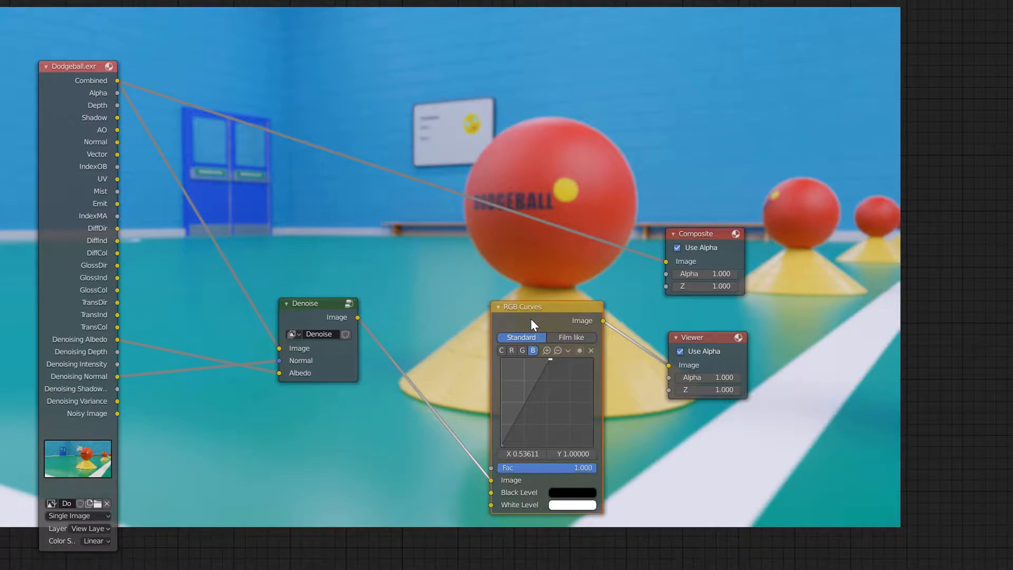
Step: Switch the RGB Curves node to a Color Correction node and space it and the Viewer node apart
key(shift+s)
mouse_move(530, 318)
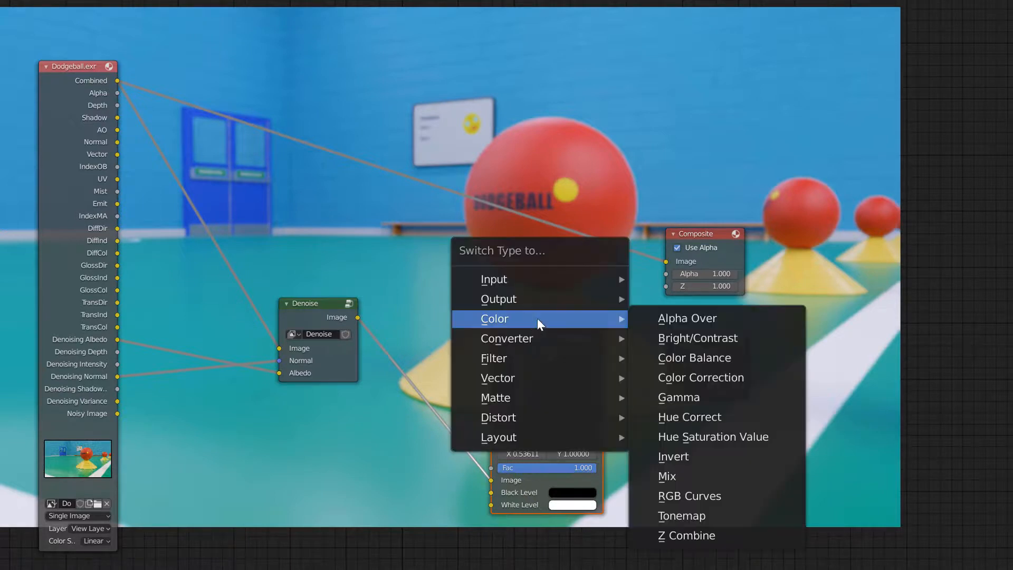
click(669, 378)
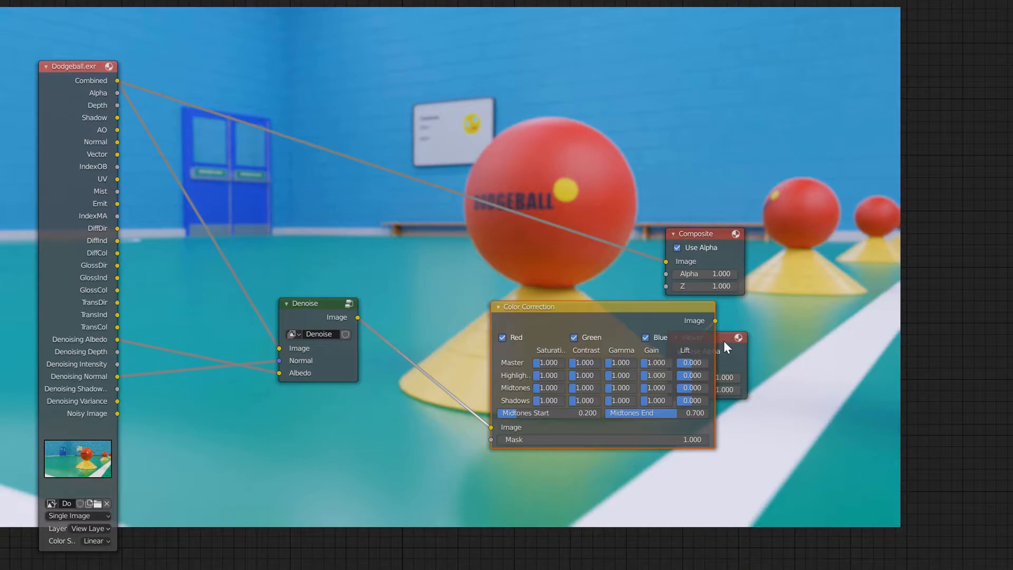
drag(725, 337, 857, 327)
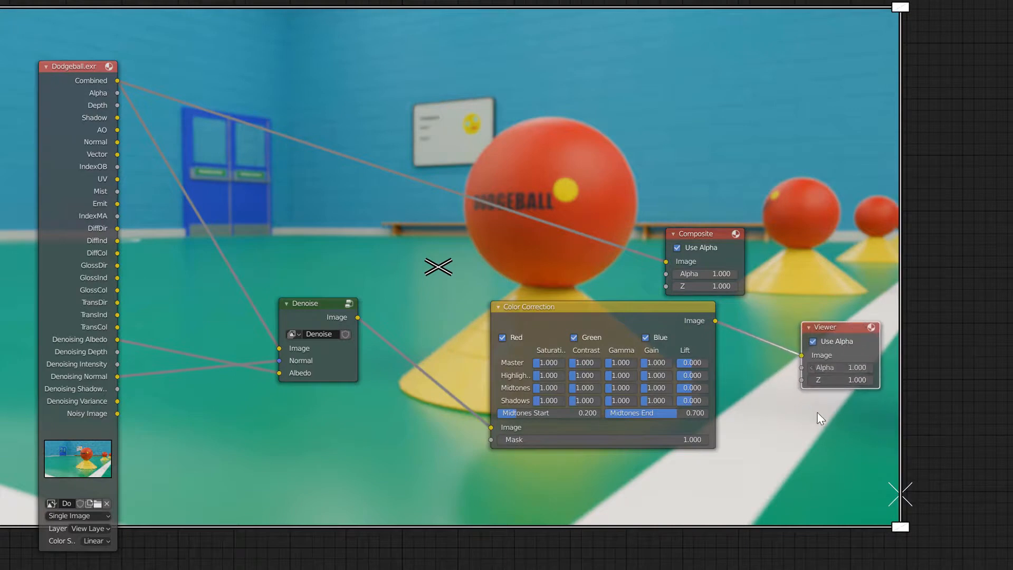
click(550, 322)
drag(549, 322, 507, 323)
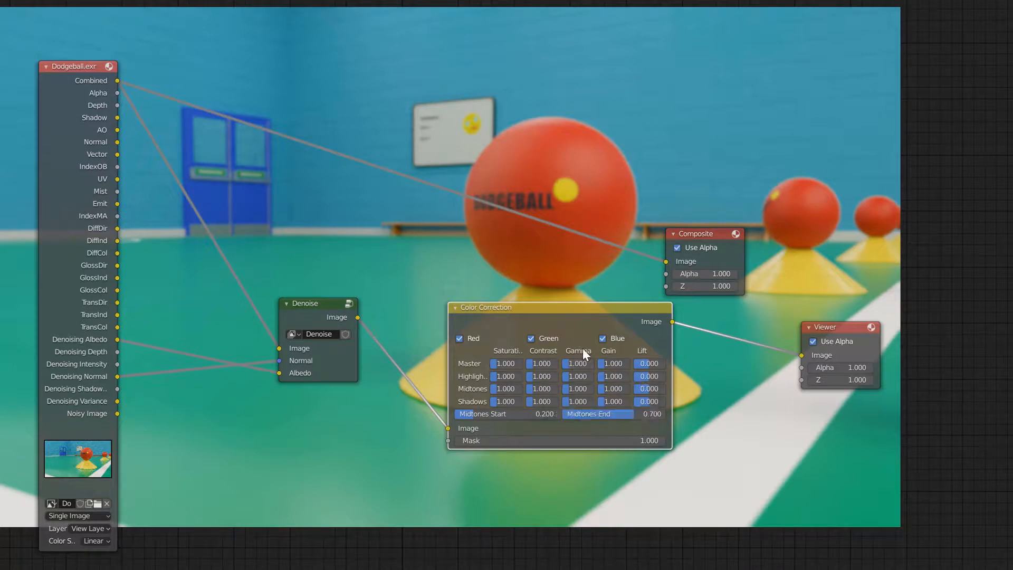
Step: Test the Color Correction node's Master Gamma at 1.5 and 0.5, and return it to 1
double_click(570, 365)
text(1.5)
key(Return)
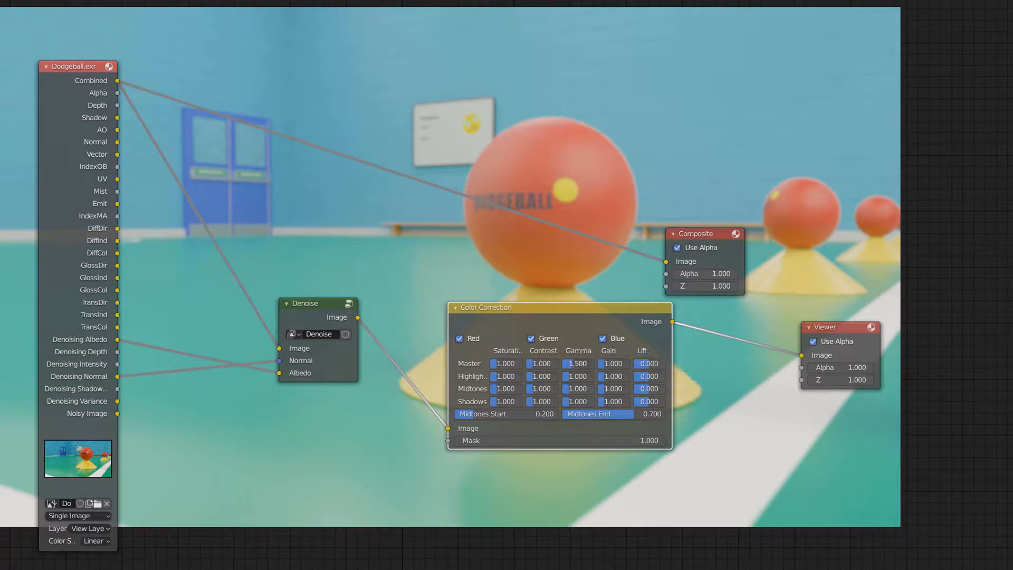
drag(570, 363, 564, 363)
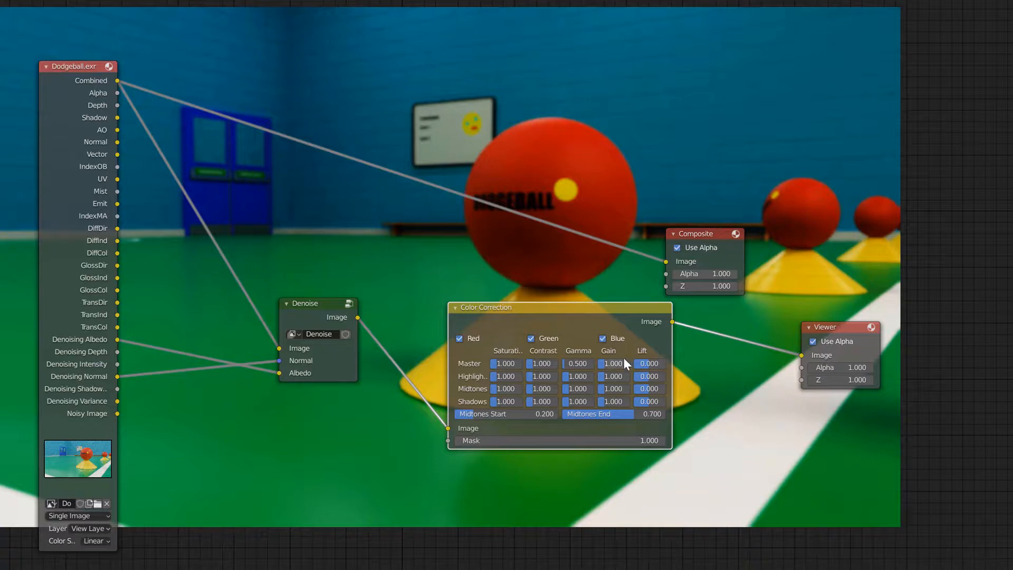
click(583, 363)
text(1)
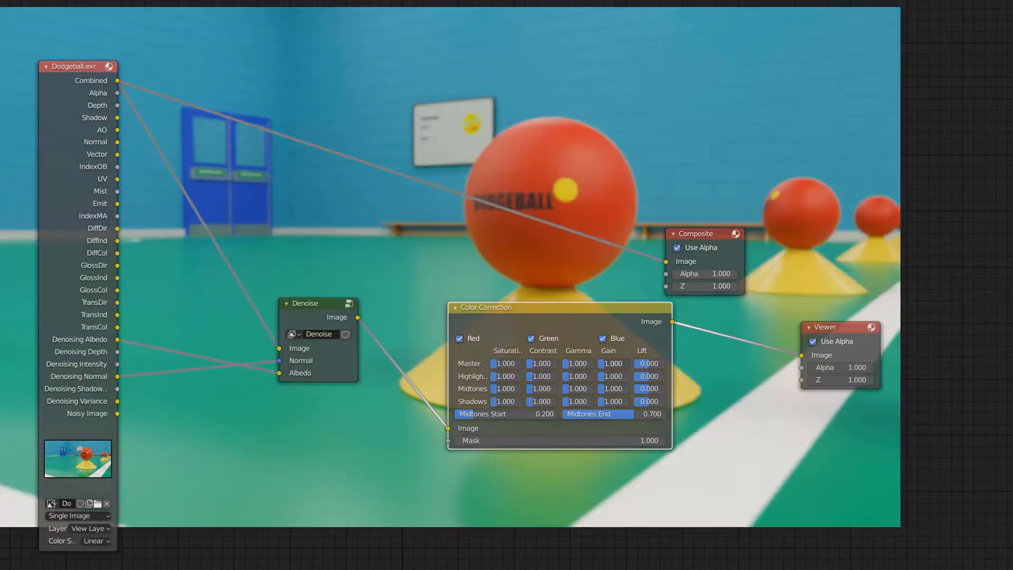
Step: Test the Master Gain at 1.233, 3.533 and 0.2, and return it to 1
drag(613, 363, 615, 363)
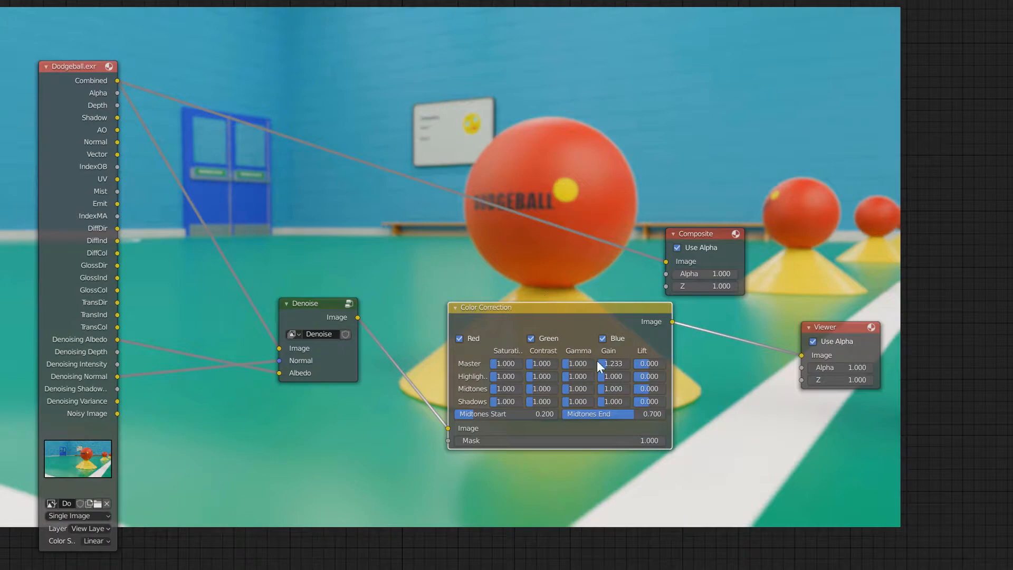
drag(609, 367, 625, 367)
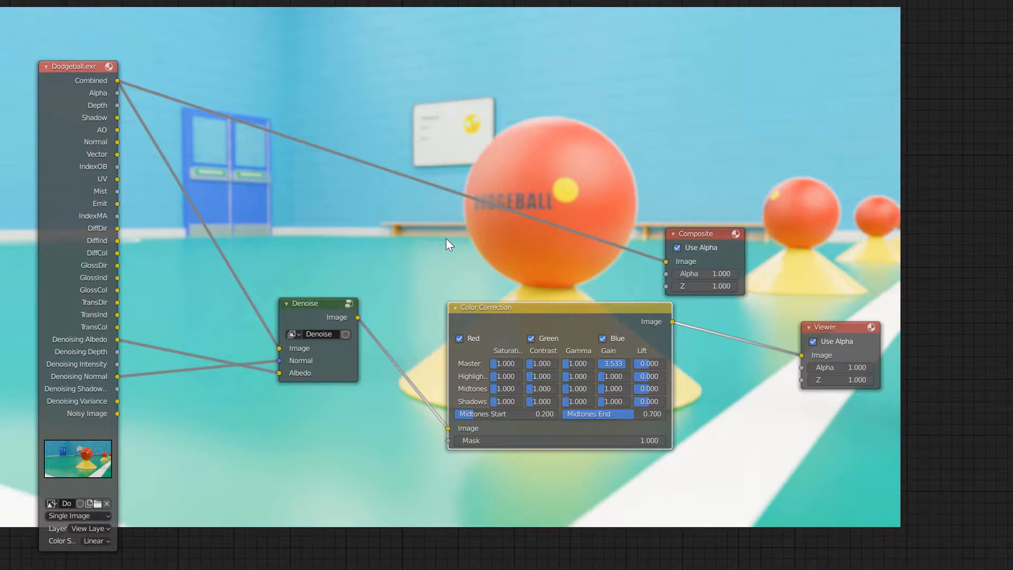
text(1.2)
key(Return)
drag(614, 364, 605, 364)
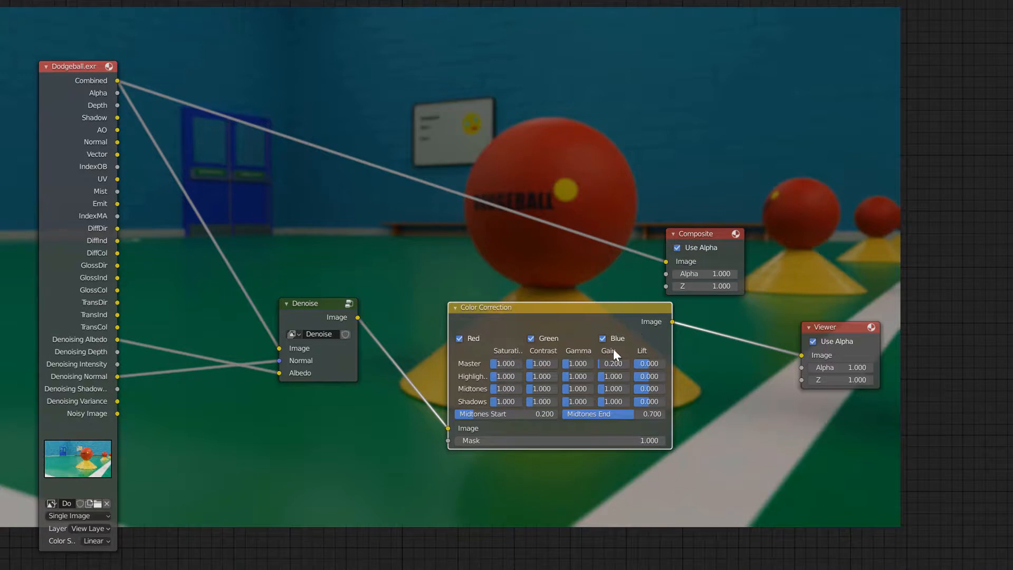
click(604, 362)
text(1)
key(Return)
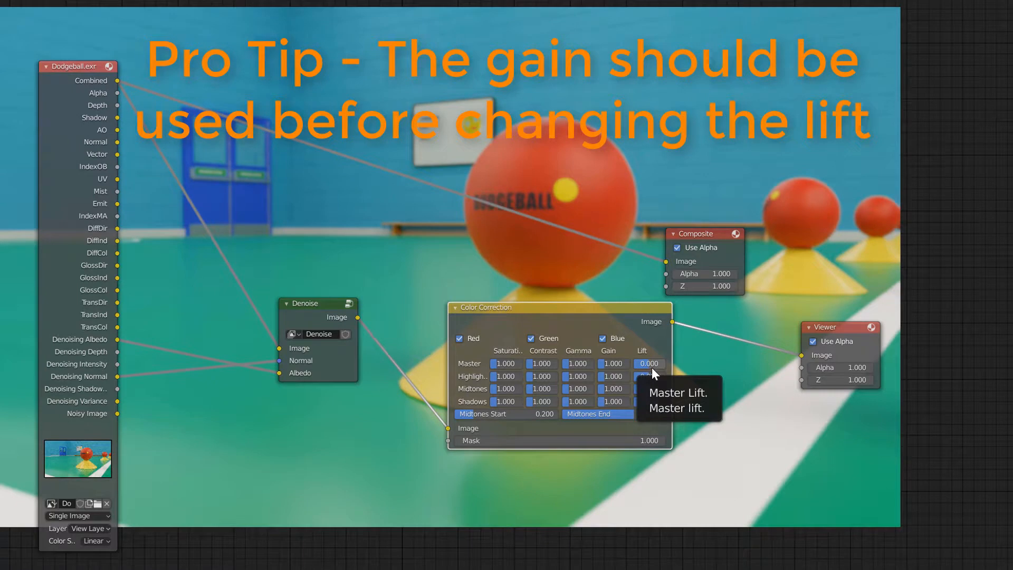
Step: Test the Master Lift at 0.6 and return it to 0
drag(645, 363, 655, 363)
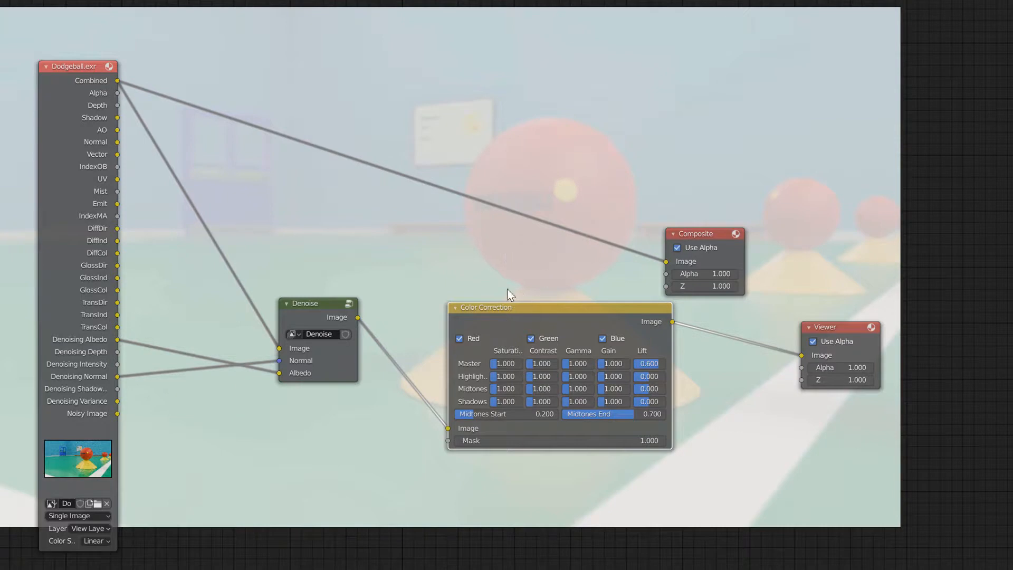
double_click(637, 364)
text(0)
key(Return)
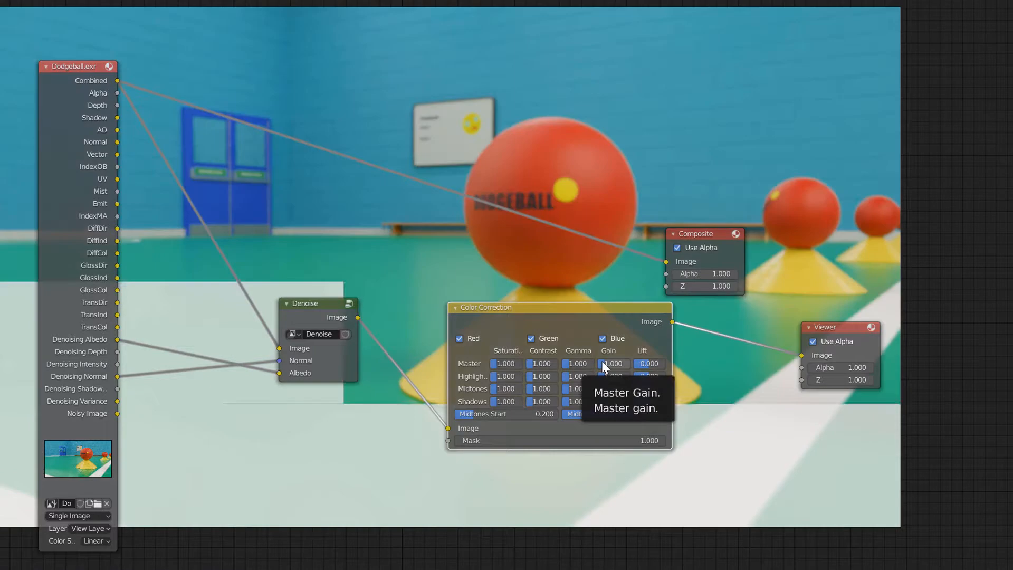
Step: Try the Master Gain at 2.133 for comparison with the lift and return it to 1
drag(603, 364, 619, 364)
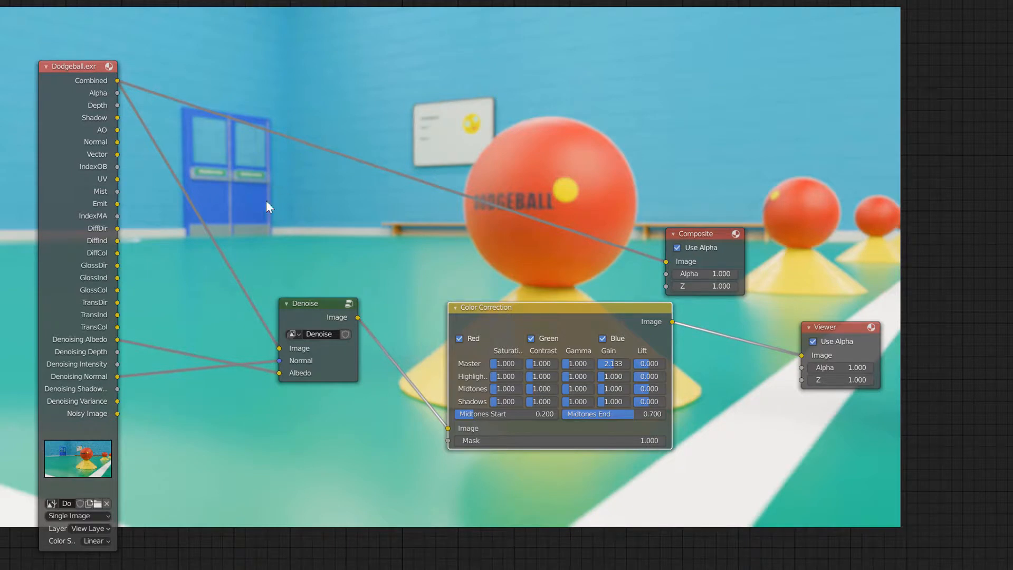
click(605, 365)
text(1)
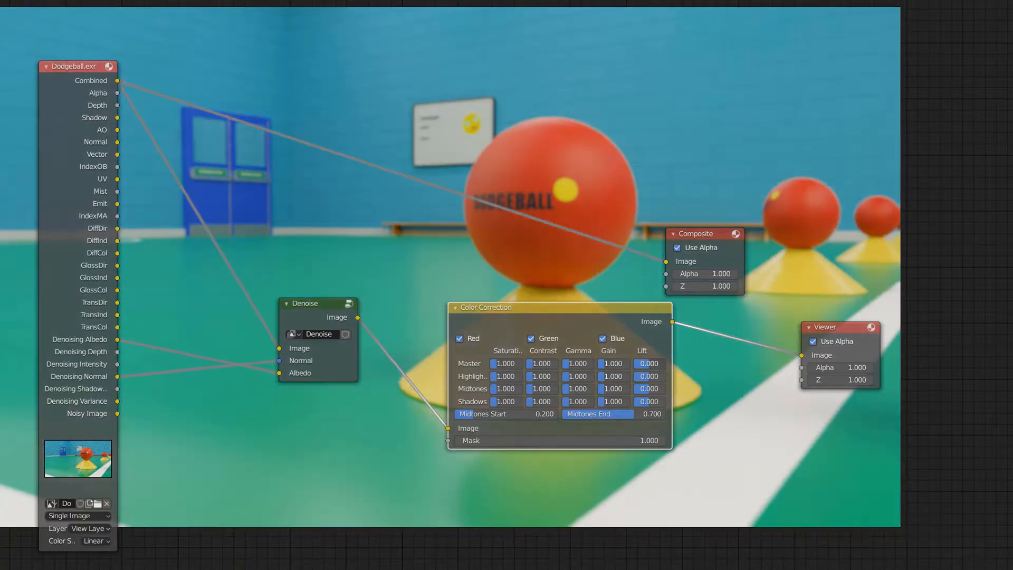
Step: Test a negative Master Lift of -0.533 and return it to 0
drag(649, 363, 622, 364)
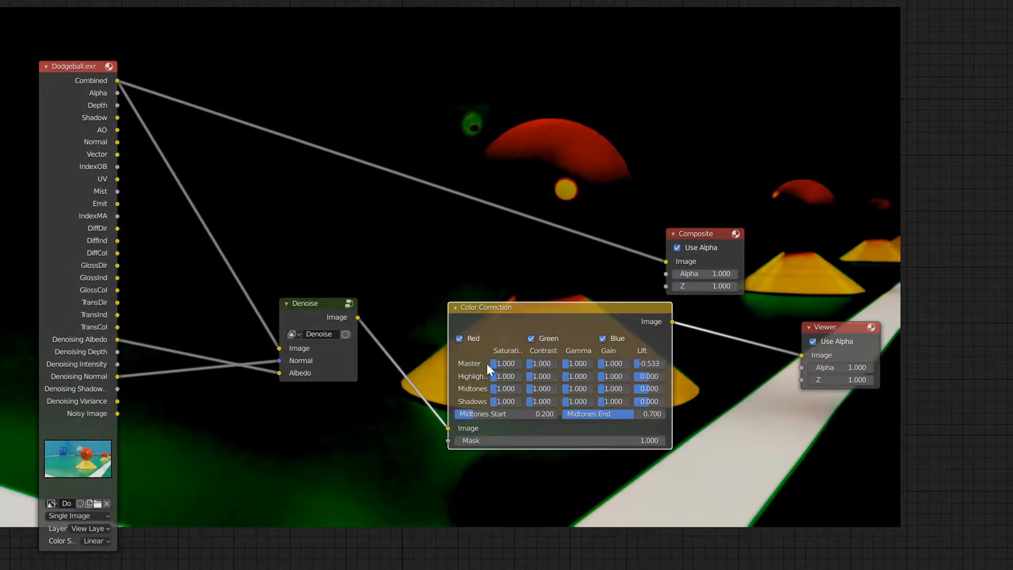
click(639, 363)
text(0)
key(Return)
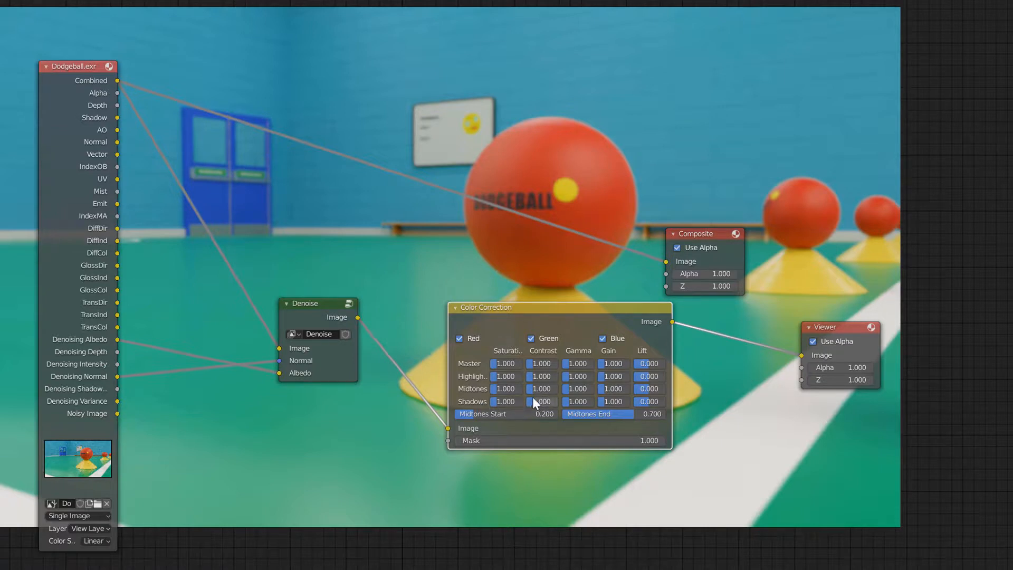
Step: Try the Shadows Contrast at 1.7, and set it to 1.1
drag(533, 401, 564, 401)
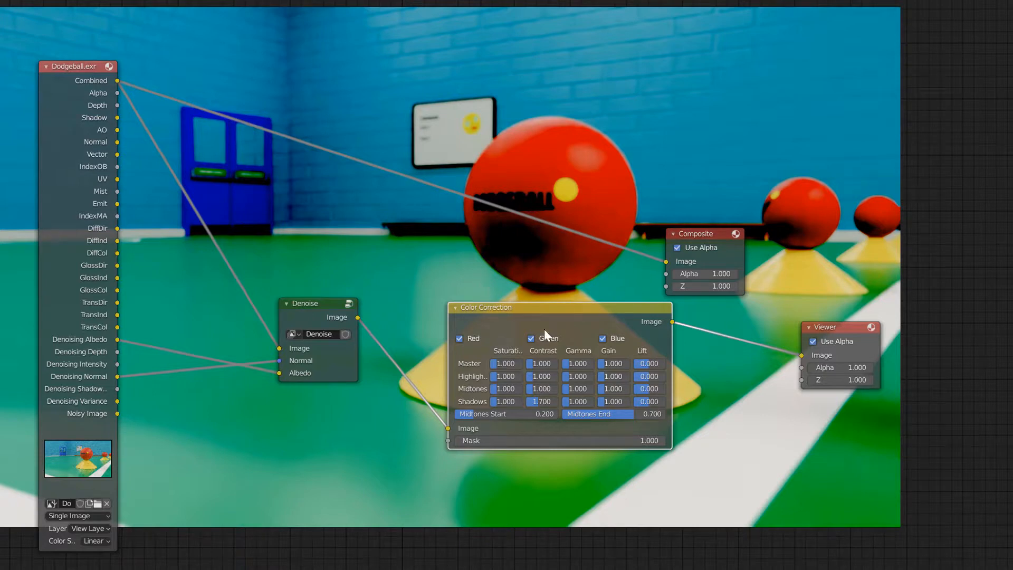
click(538, 400)
text(1.1)
key(Return)
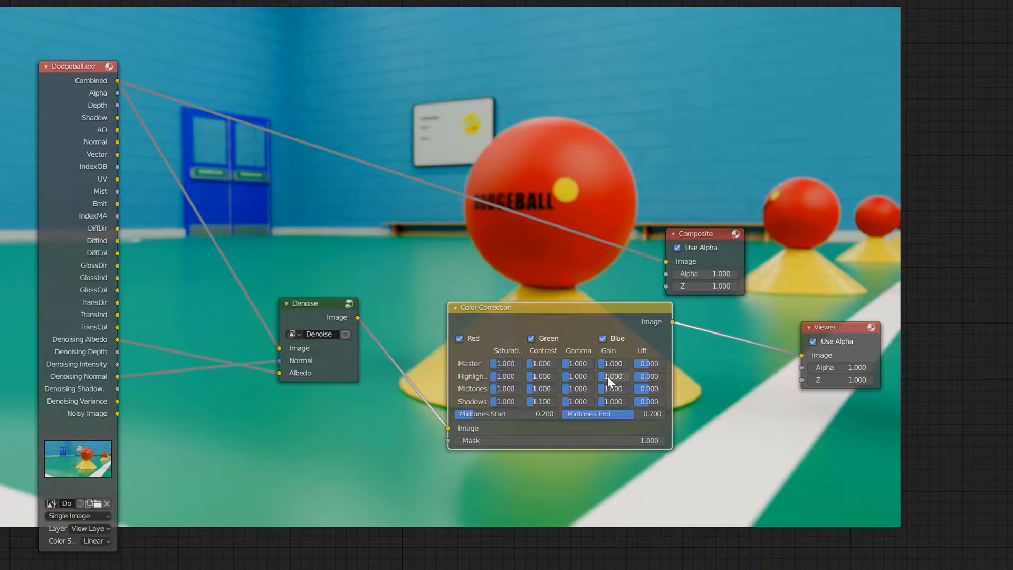
Step: Try the Highlights Gain at 2.767, and set it to 1.3
drag(608, 376, 617, 376)
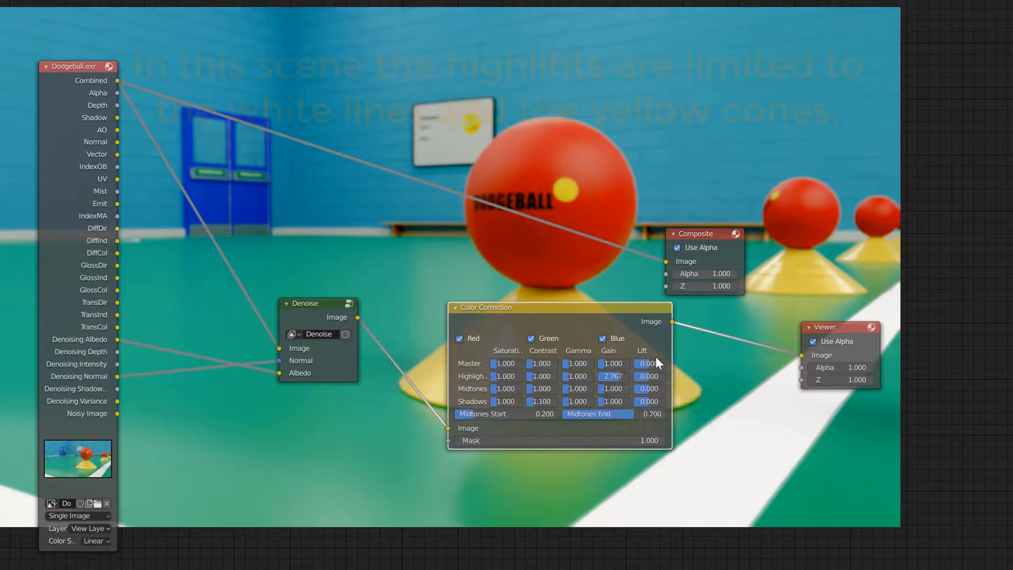
click(605, 377)
text(1.3)
key(Return)
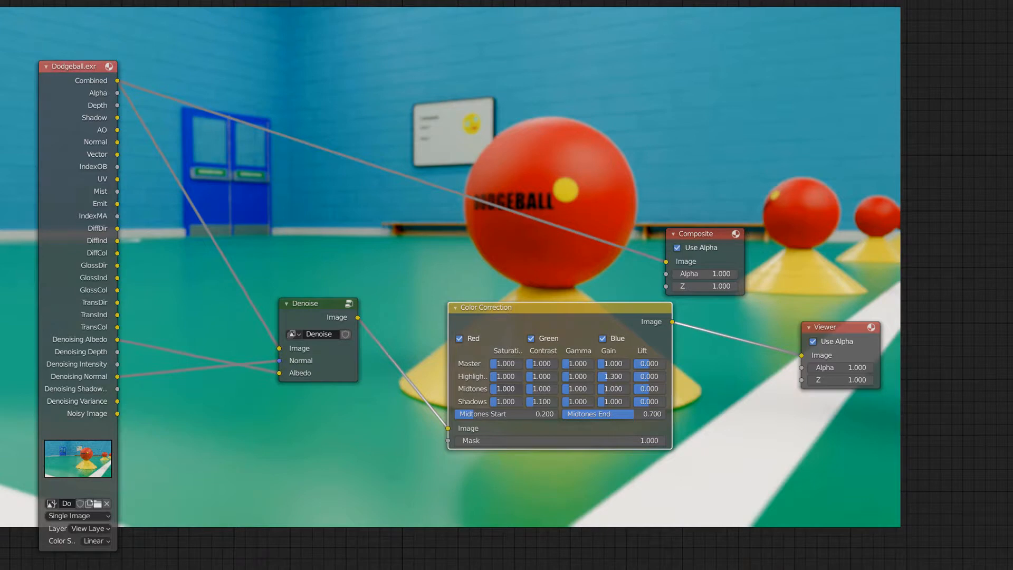
Step: Try the Midtones Saturation at 4.0, set it to 1.3, and save the file
drag(506, 388, 533, 388)
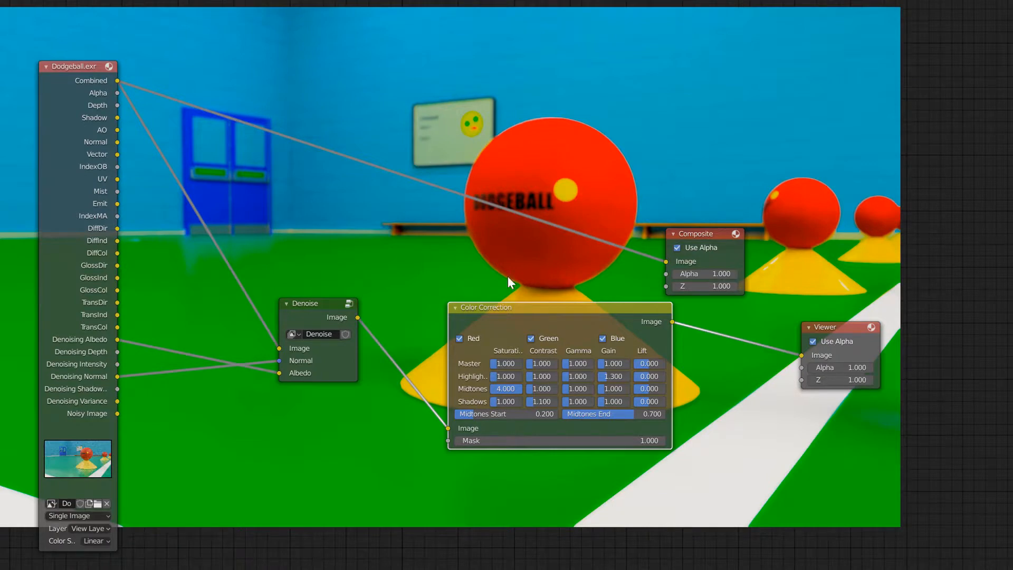
drag(522, 389, 497, 389)
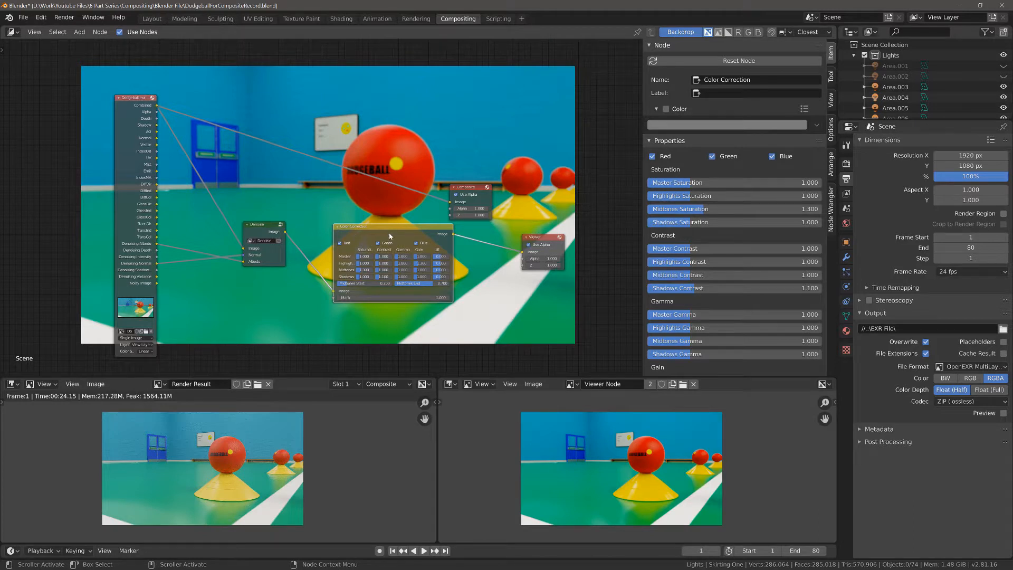
key(ctrl+s)
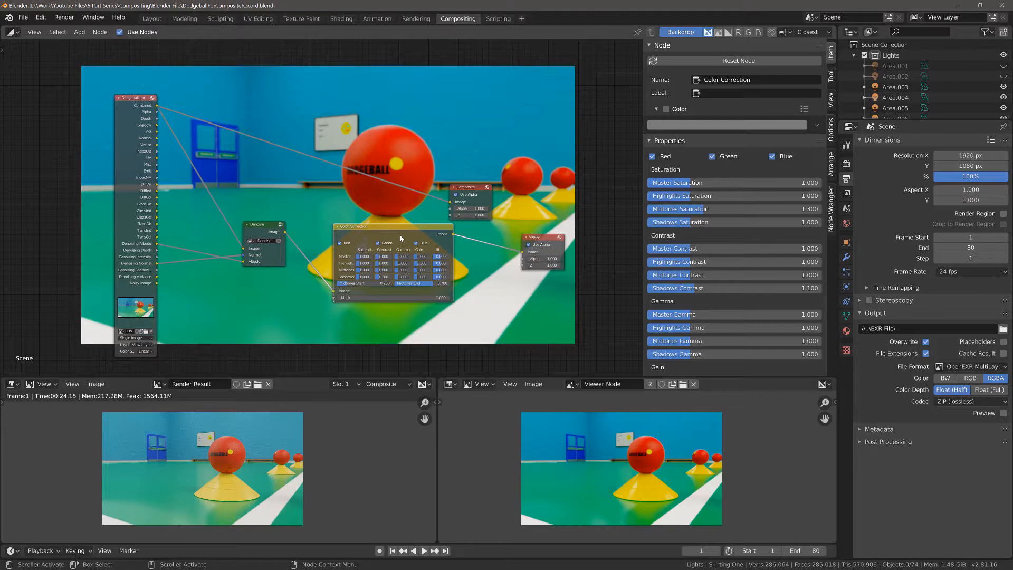
Step: Switch the Color Correction node to Color Balance, try its Lift slightly raised, and set it below neutral to darken the shadows
drag(370, 230, 362, 229)
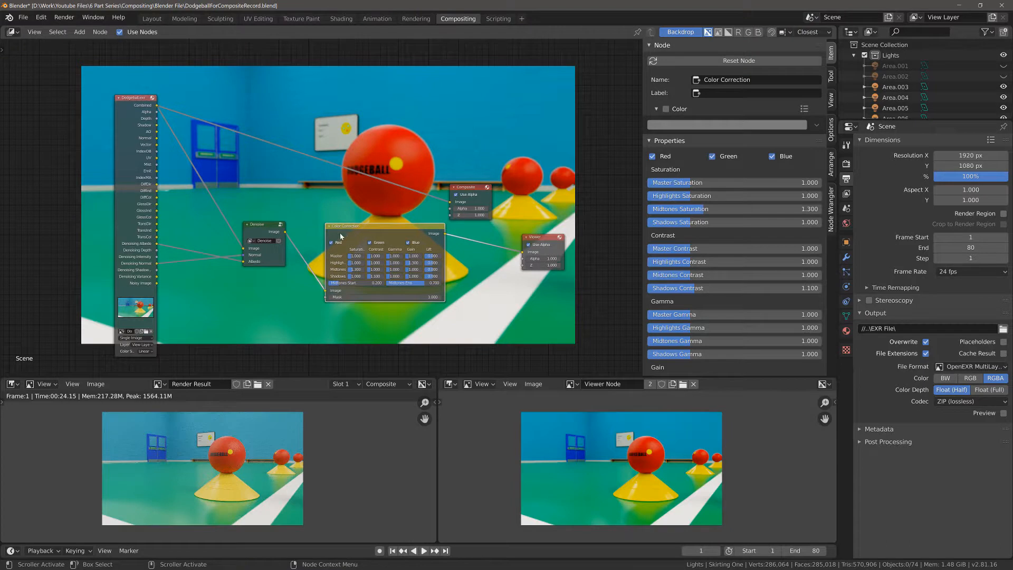
key(shift+s)
mouse_move(347, 237)
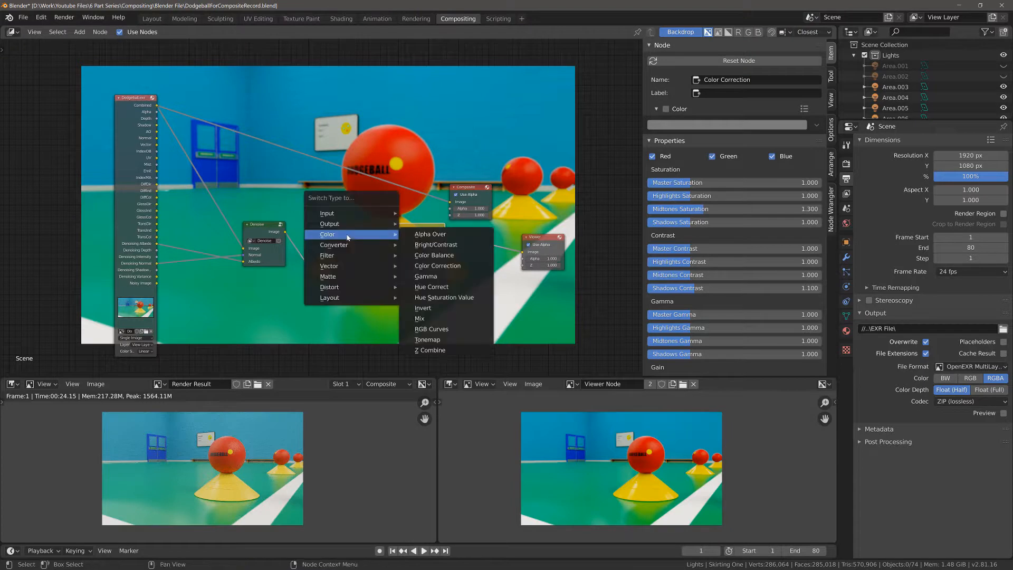
click(440, 260)
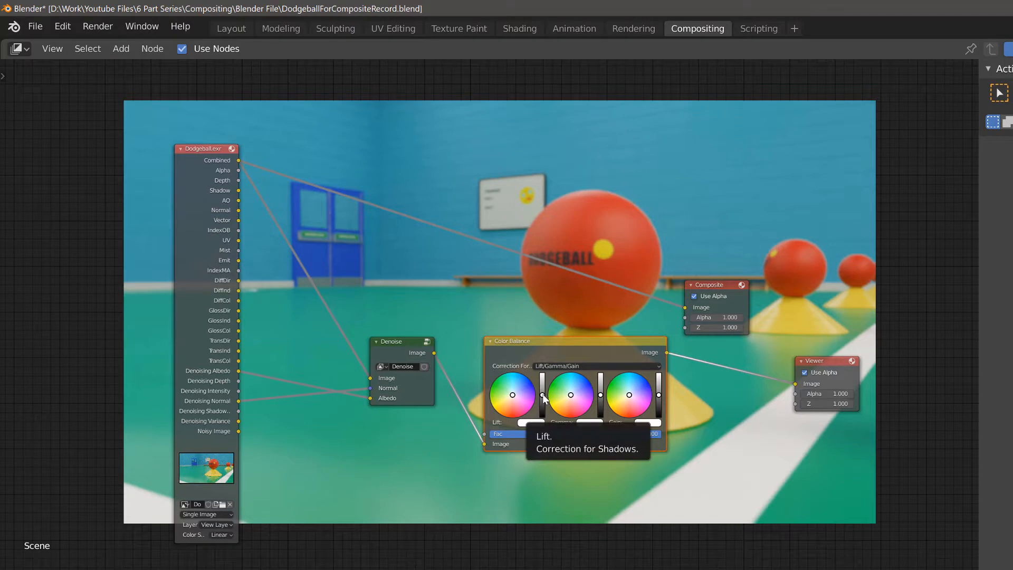
drag(542, 395, 545, 390)
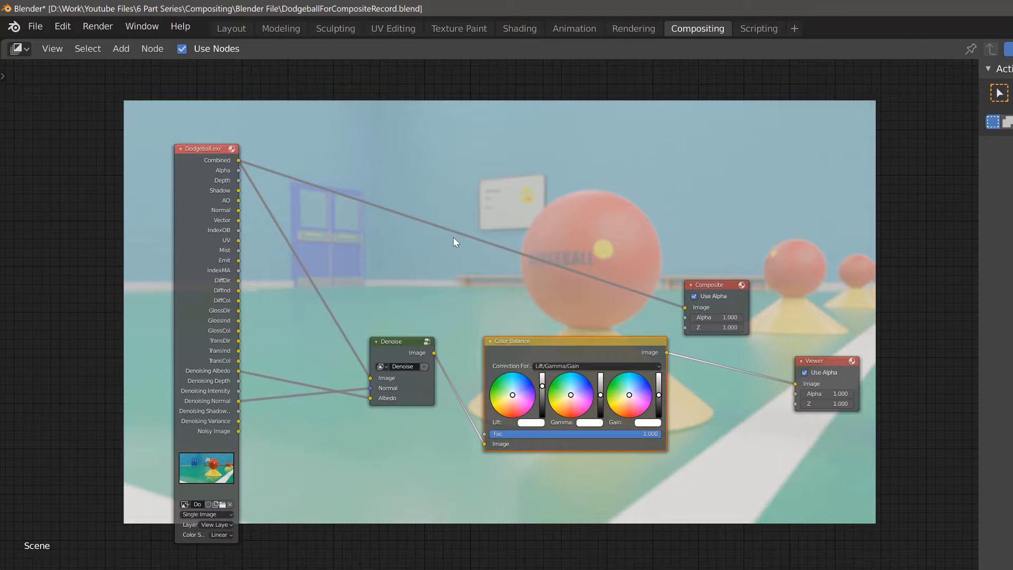
drag(542, 386, 542, 406)
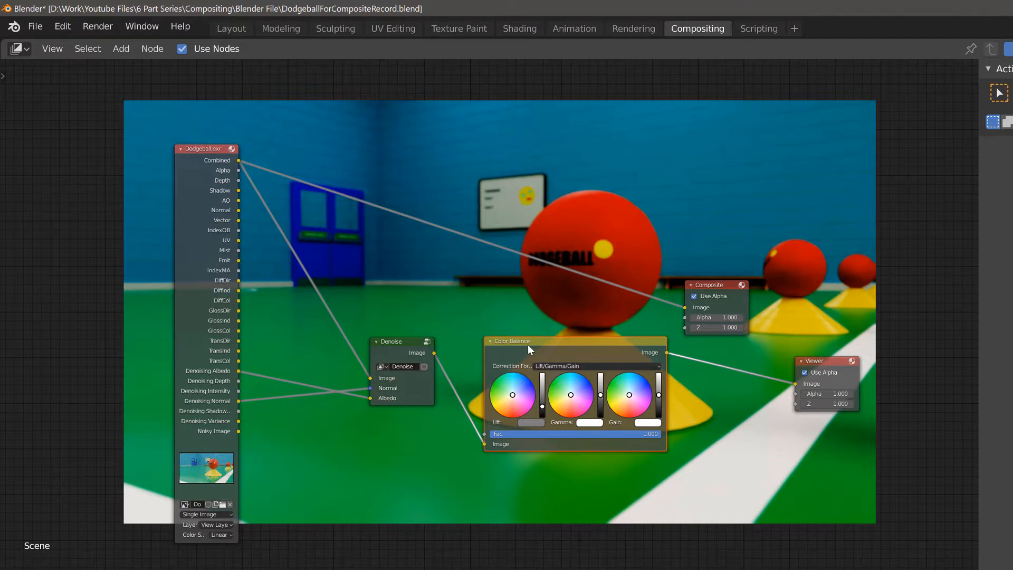
drag(846, 370, 975, 365)
key(shift+s)
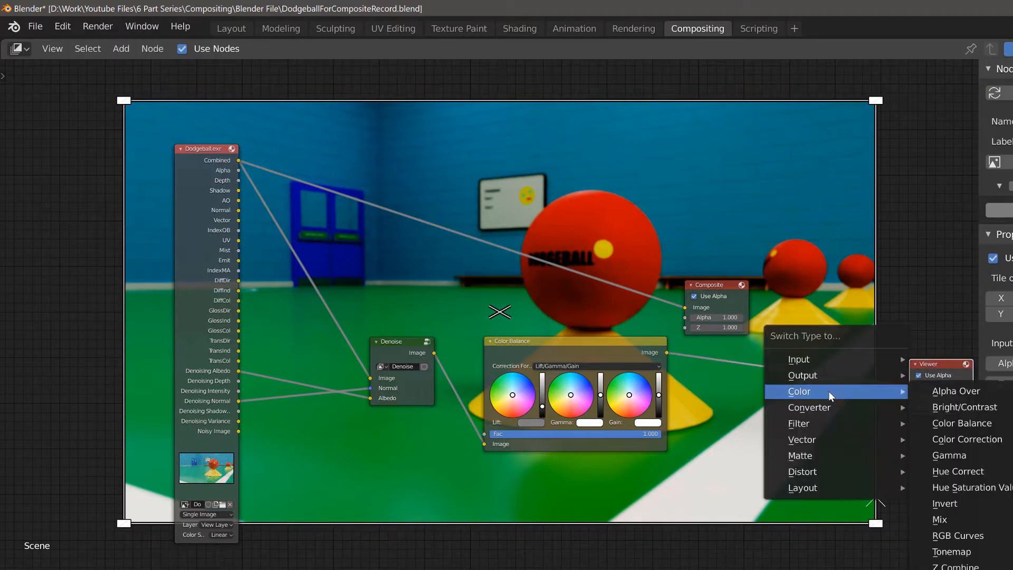
click(923, 443)
key(g)
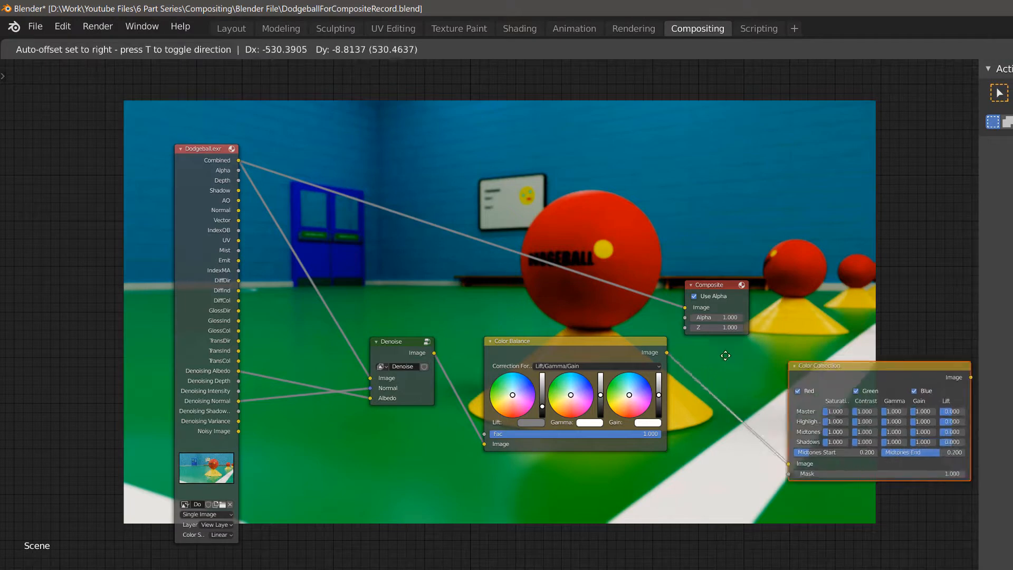
click(789, 350)
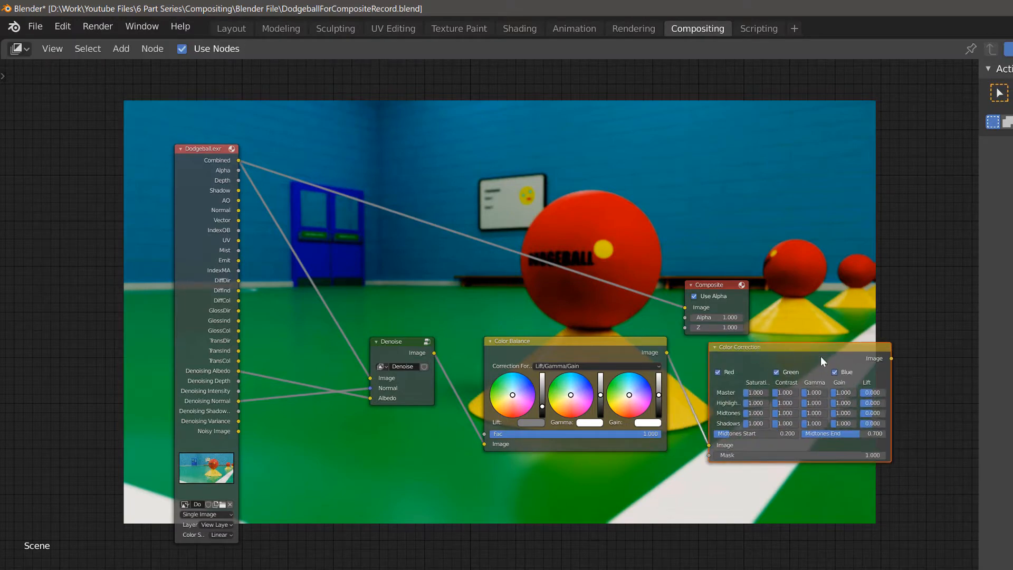
key(shift+s)
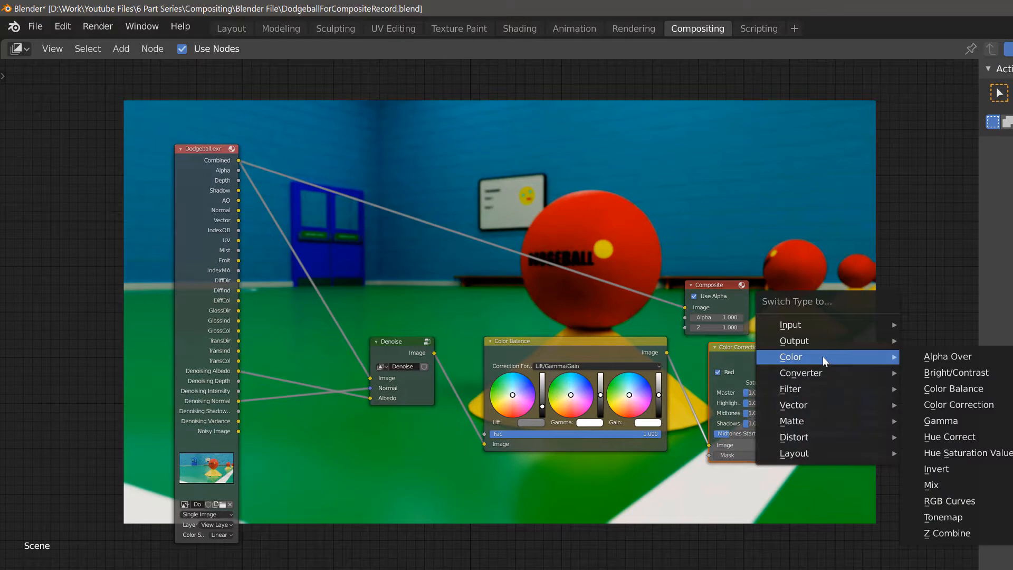
mouse_move(844, 341)
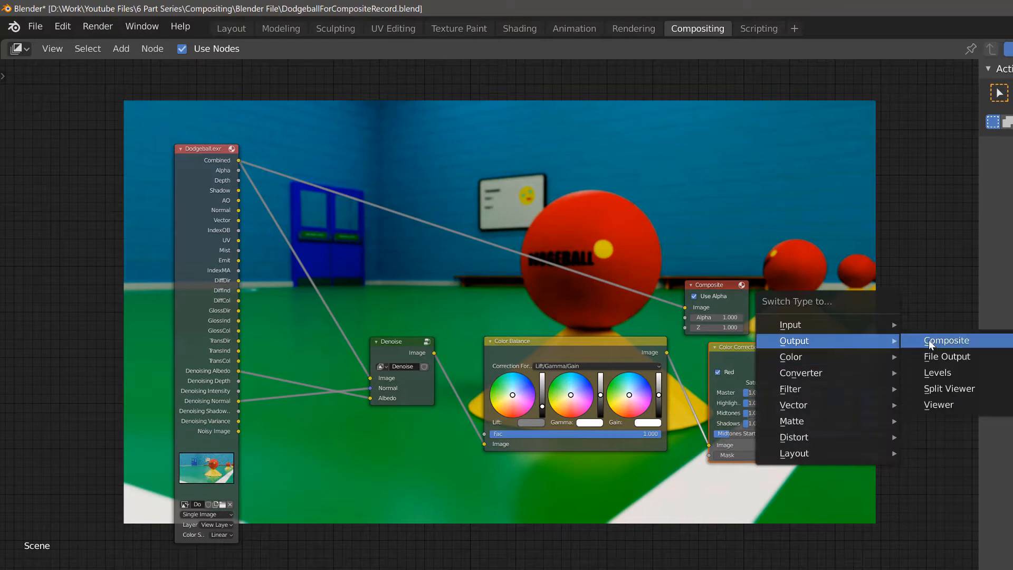
click(960, 404)
Step: Move the Viewer node aside and insert a new Color Correction node on the link between Color Balance and Viewer
drag(739, 347, 847, 361)
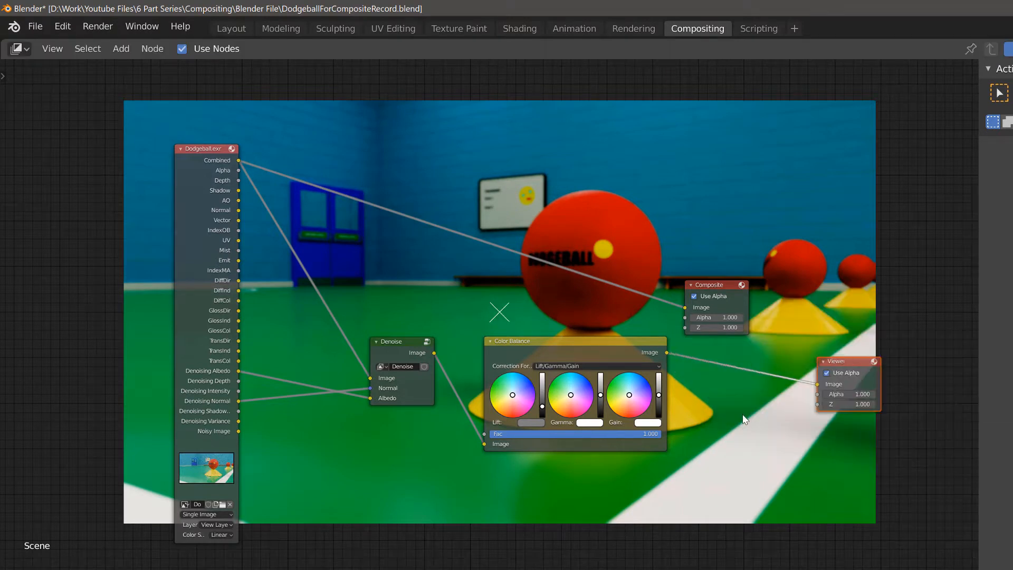
key(shift+a)
mouse_move(742, 412)
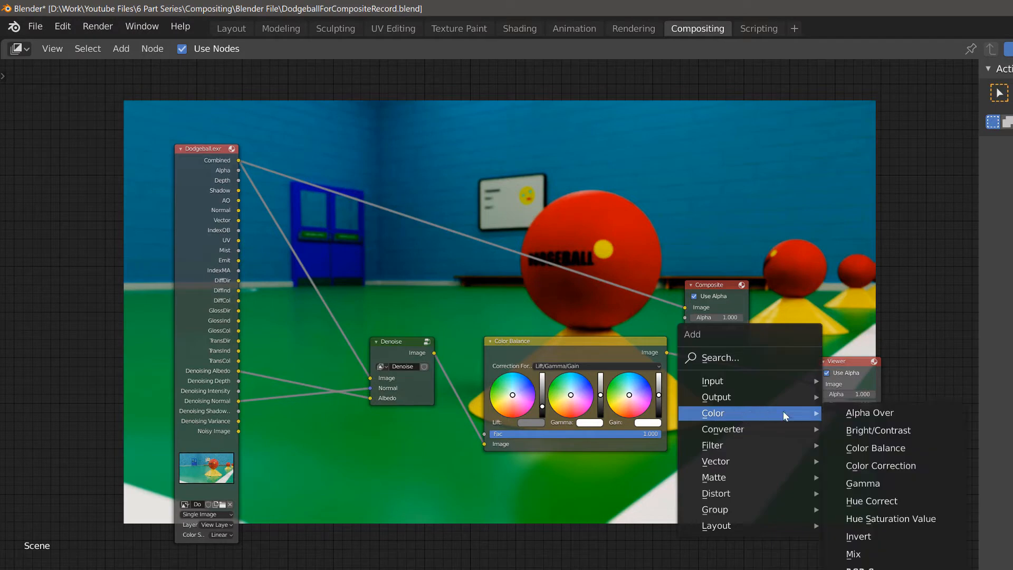
click(858, 466)
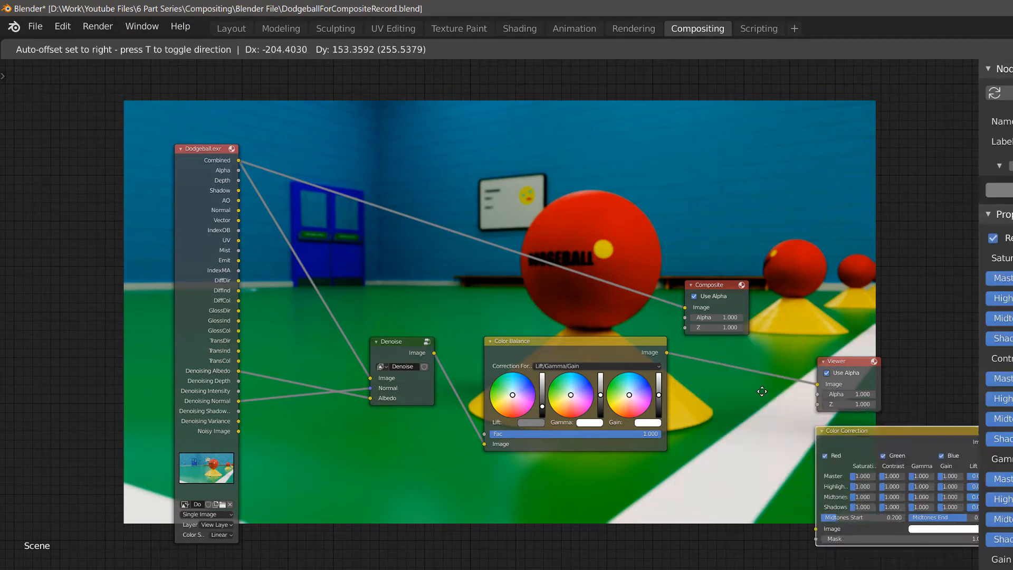
click(713, 362)
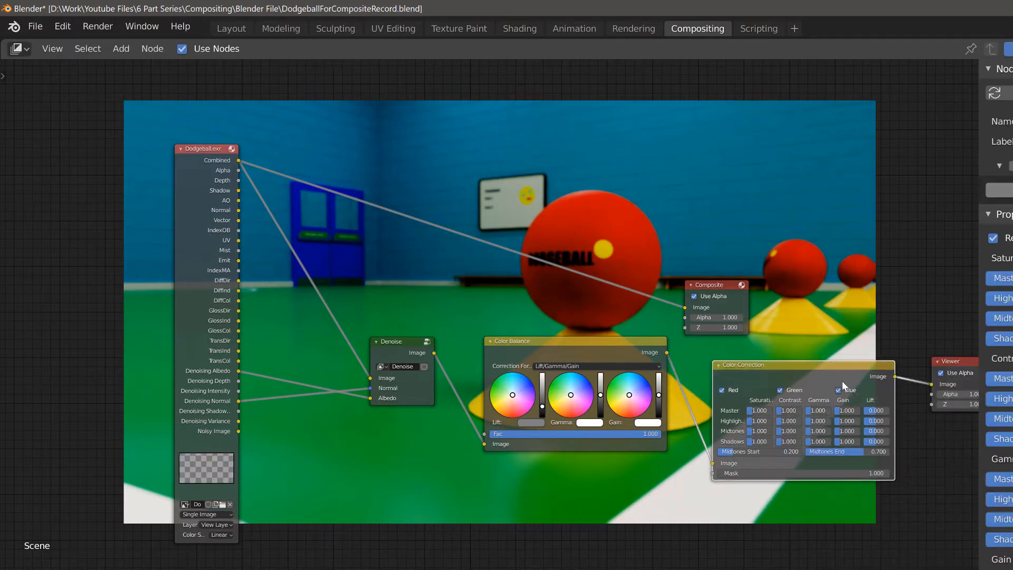
Step: Mute Color Balance to test a Master Lift of -0.250 on Color Correction, unmute it to compare, and reset the lift to 0
scroll(841, 399, down, 2)
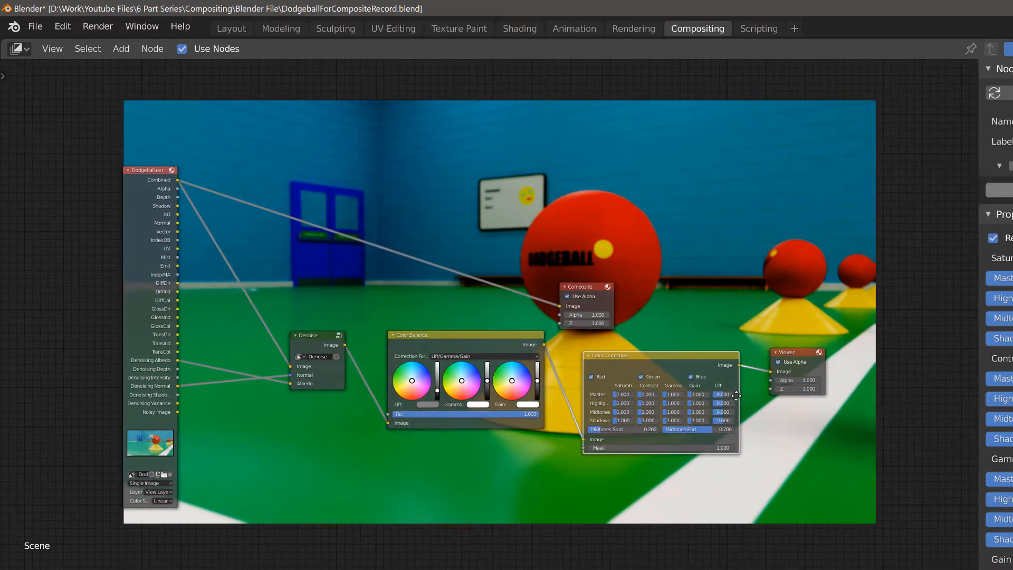
click(454, 346)
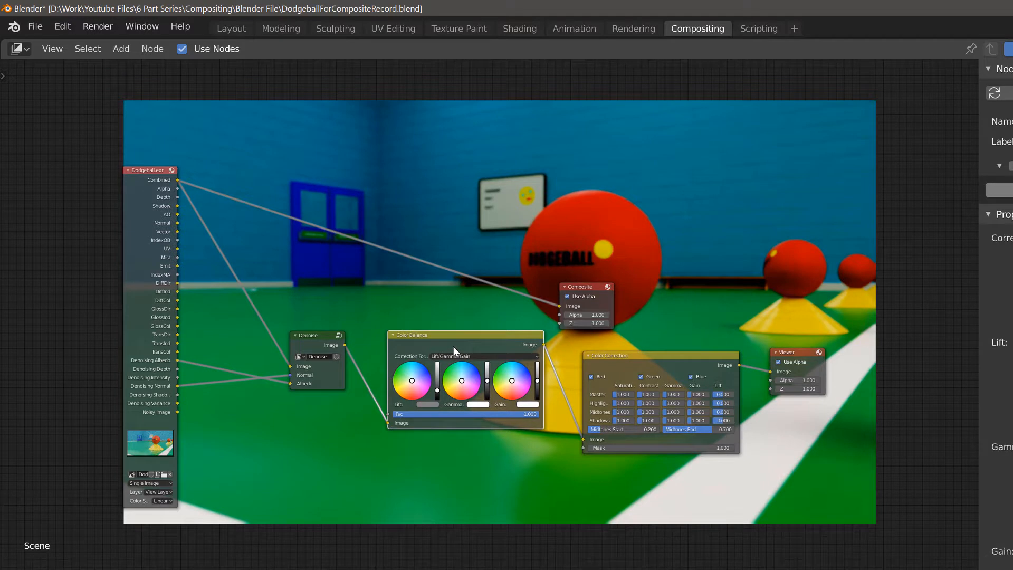
key(m)
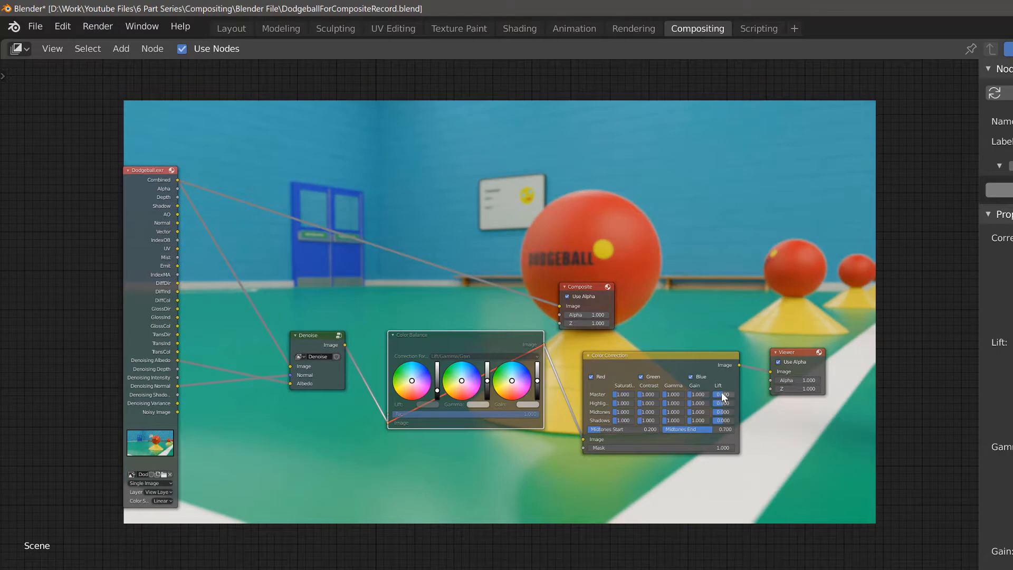
drag(723, 394, 736, 350)
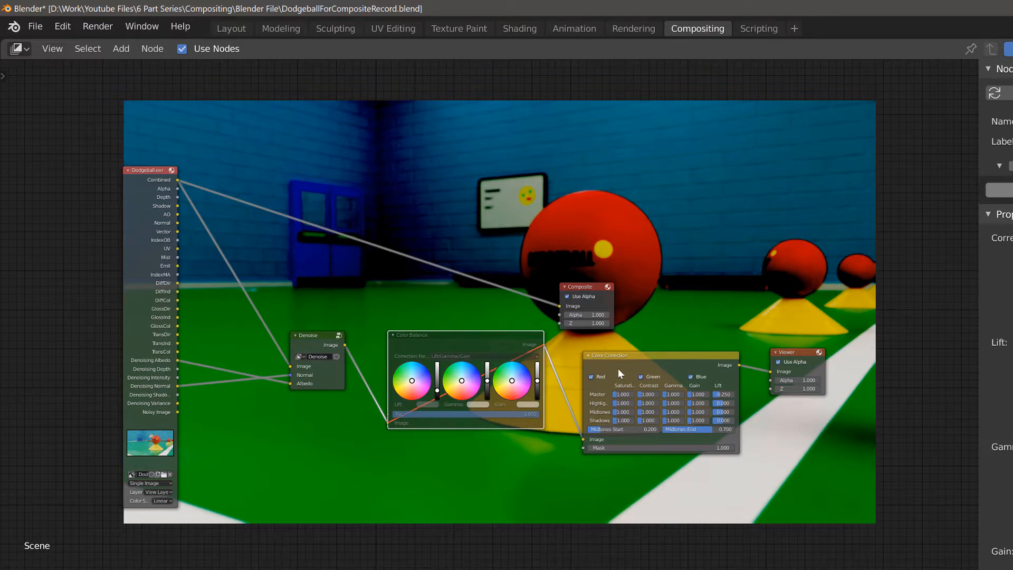
key(m)
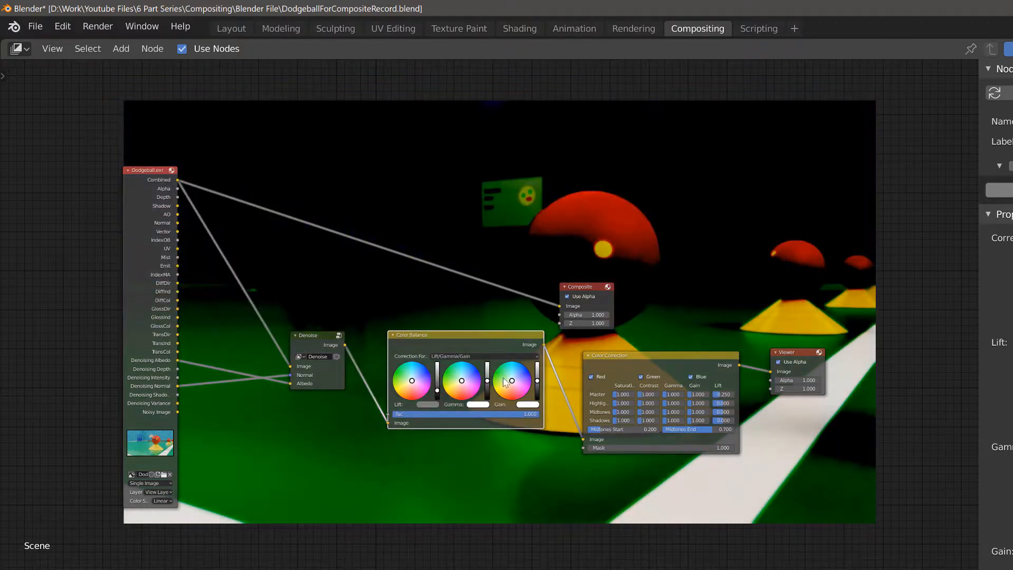
click(721, 395)
text(0)
key(Return)
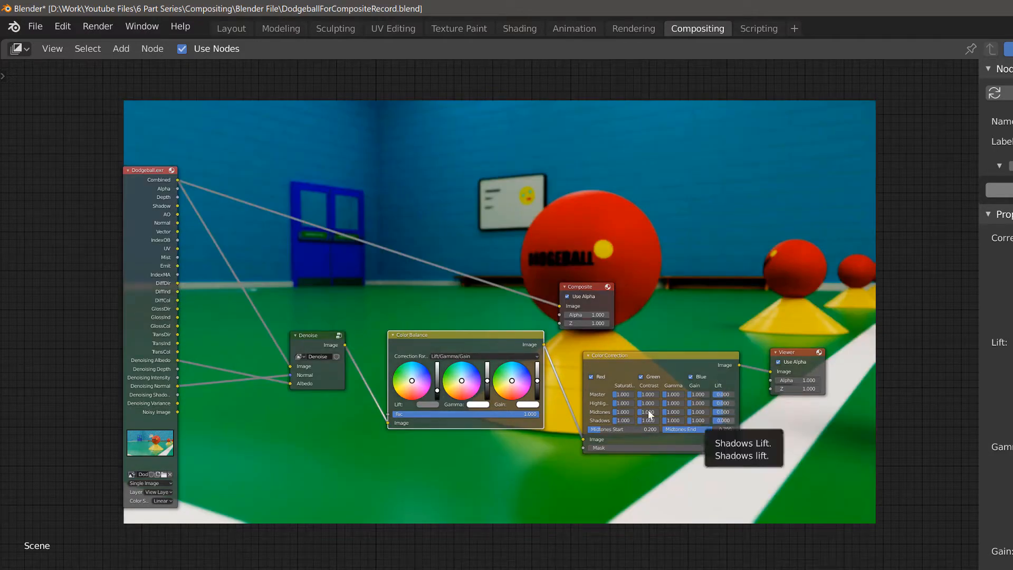
Step: Mute Color Balance to test a Shadows Lift of -0.200 on Color Correction, reset that lift to 0, and unmute Color Balance
key(m)
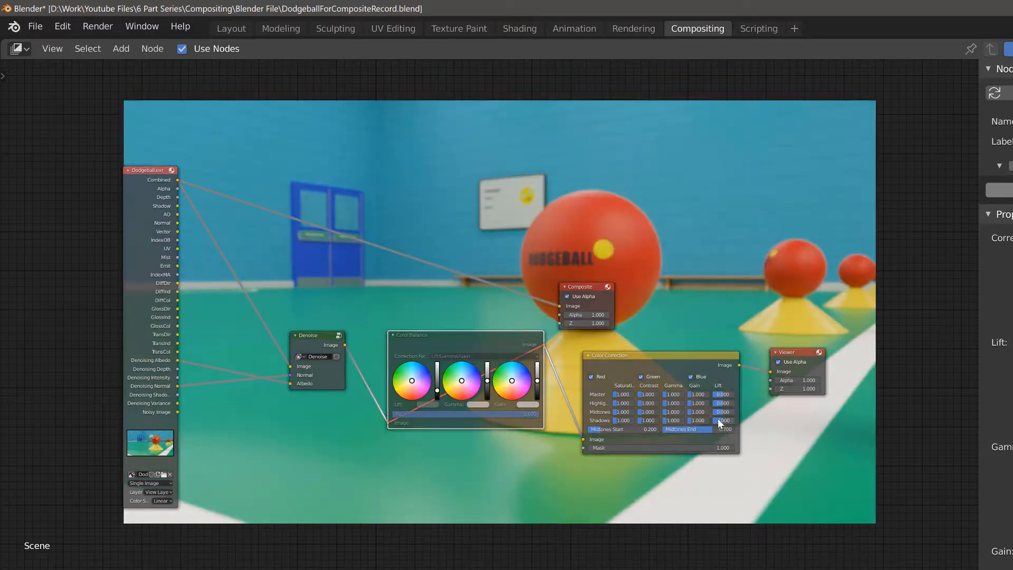
click(719, 420)
key(BackSpace)
drag(721, 420, 707, 420)
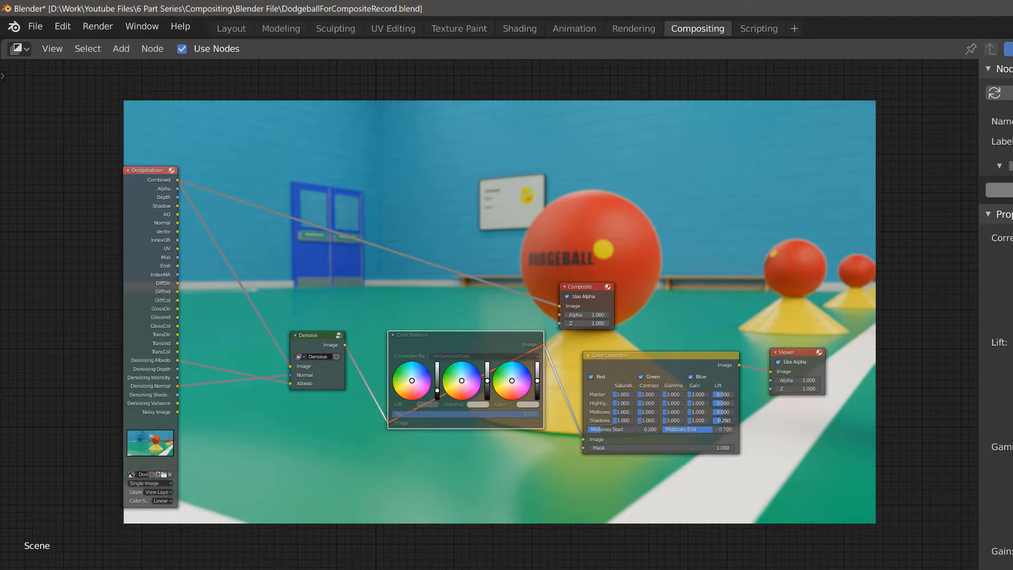
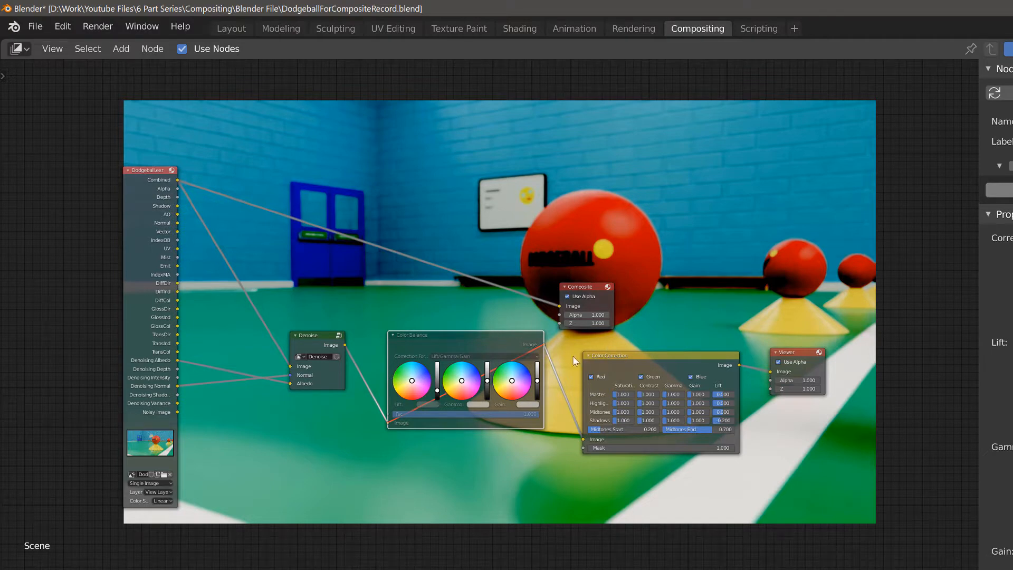
click(724, 420)
text(0)
key(Return)
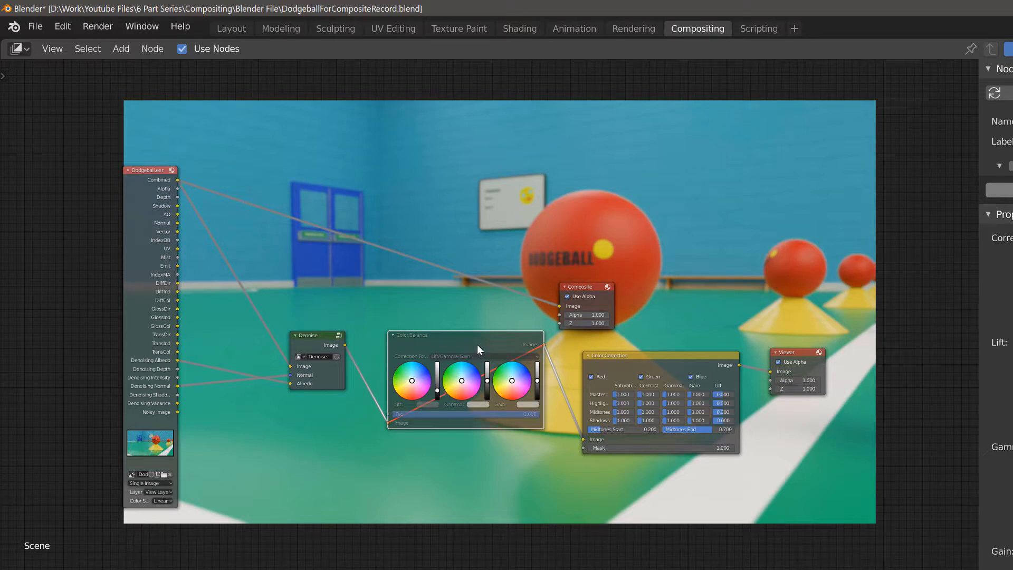
key(m)
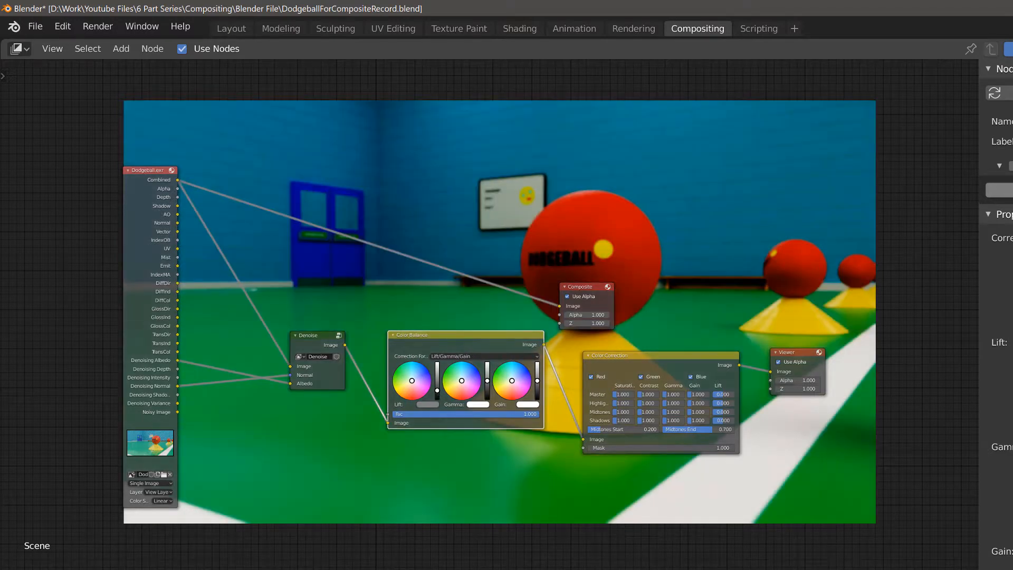
Step: Raise the Color Balance Lift to just below neutral, and try the Gamma high and low before returning it to about neutral
drag(437, 387, 436, 383)
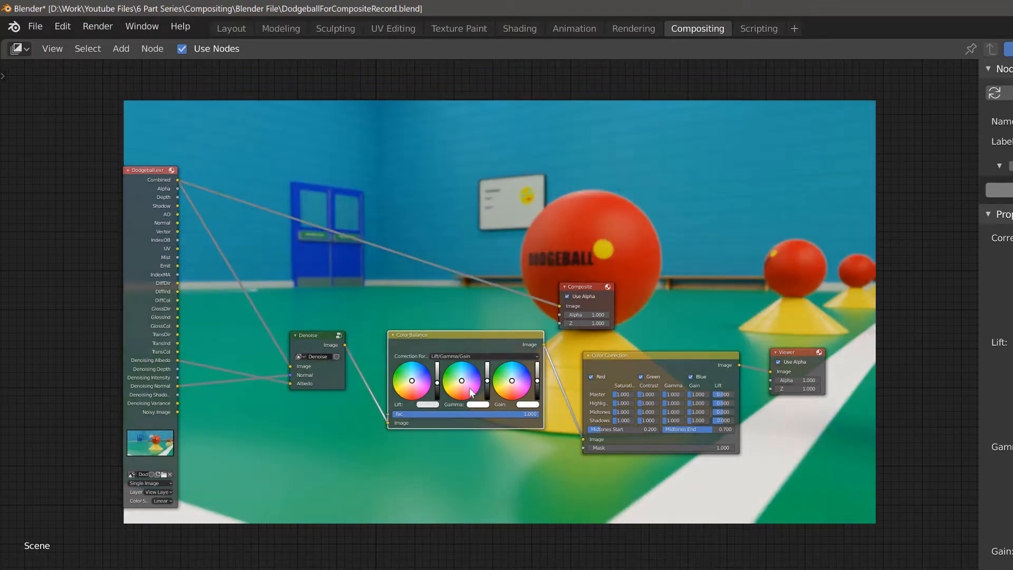
drag(488, 385, 487, 369)
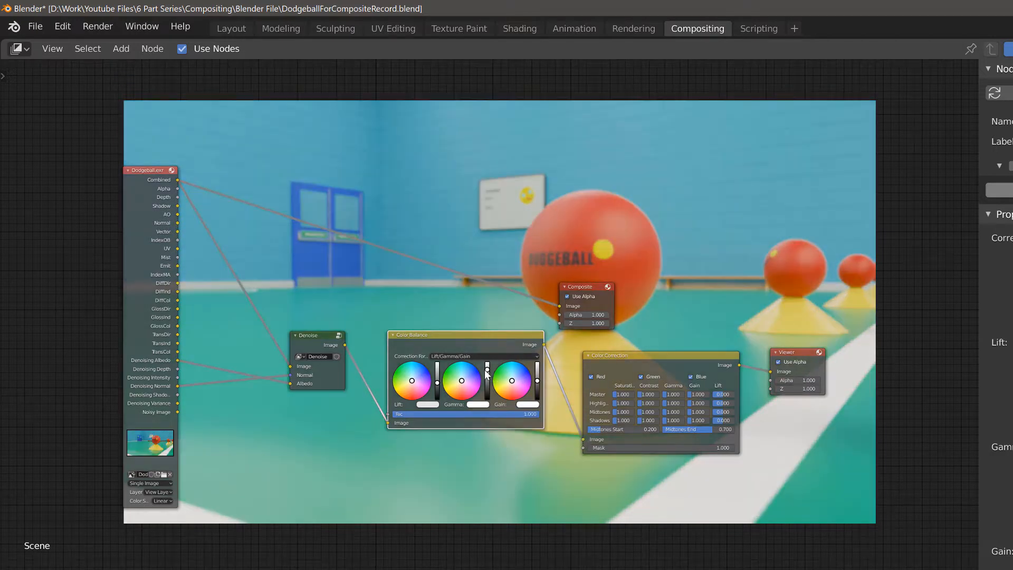
drag(487, 370, 487, 392)
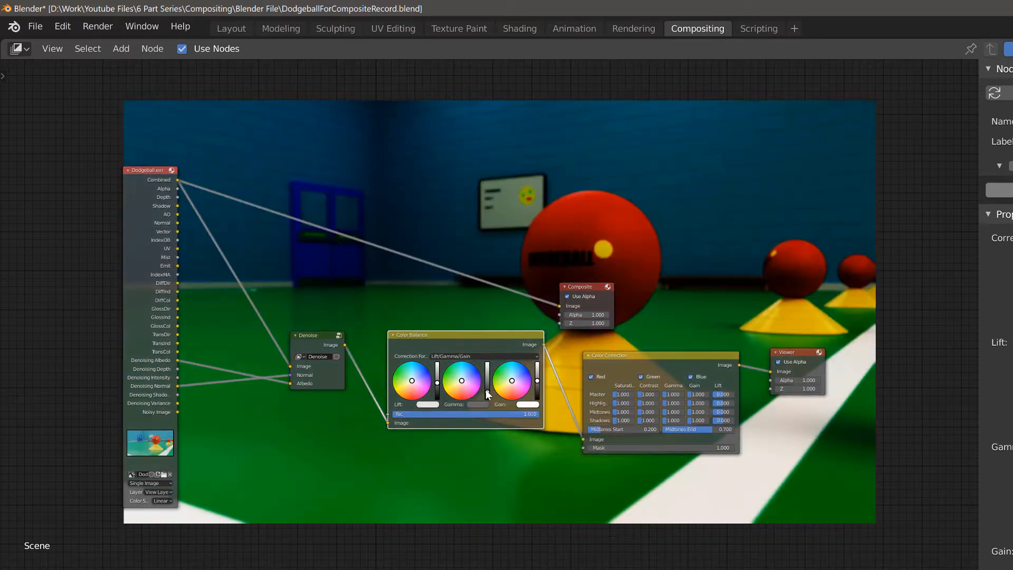
drag(487, 391, 487, 380)
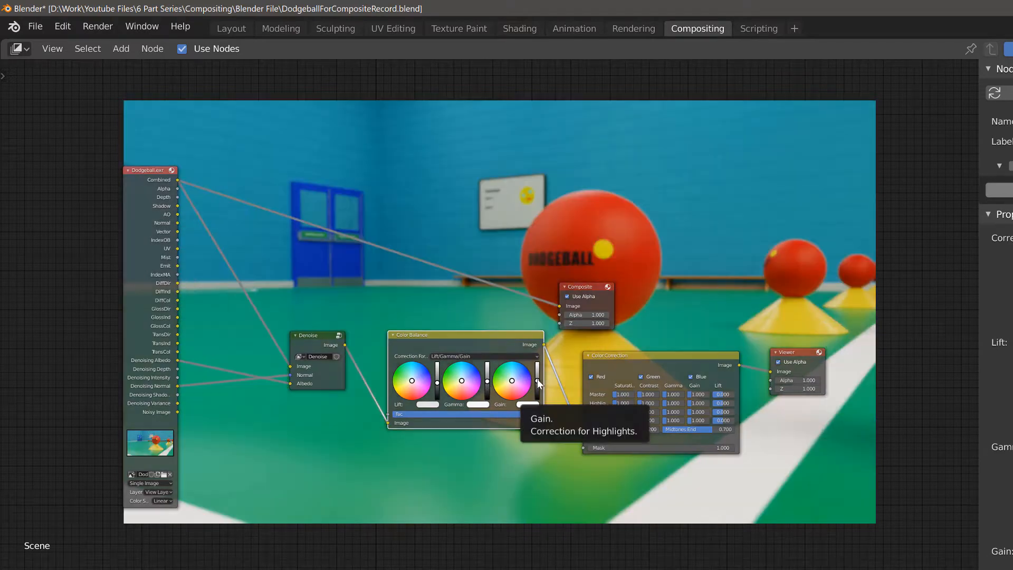
Step: Try the Color Balance Gain high and low, and return it to about neutral
drag(537, 380, 536, 365)
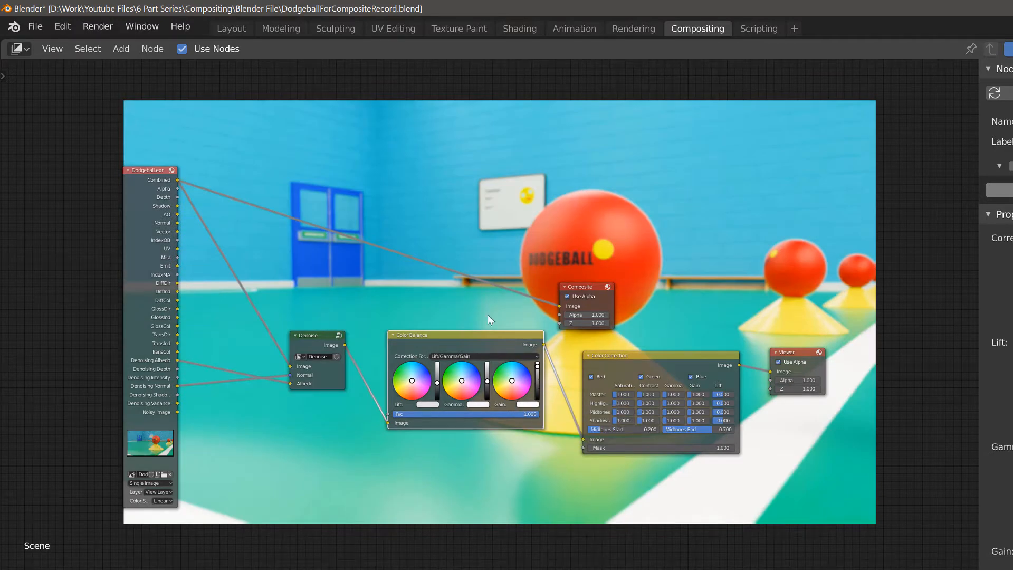
drag(536, 366, 537, 391)
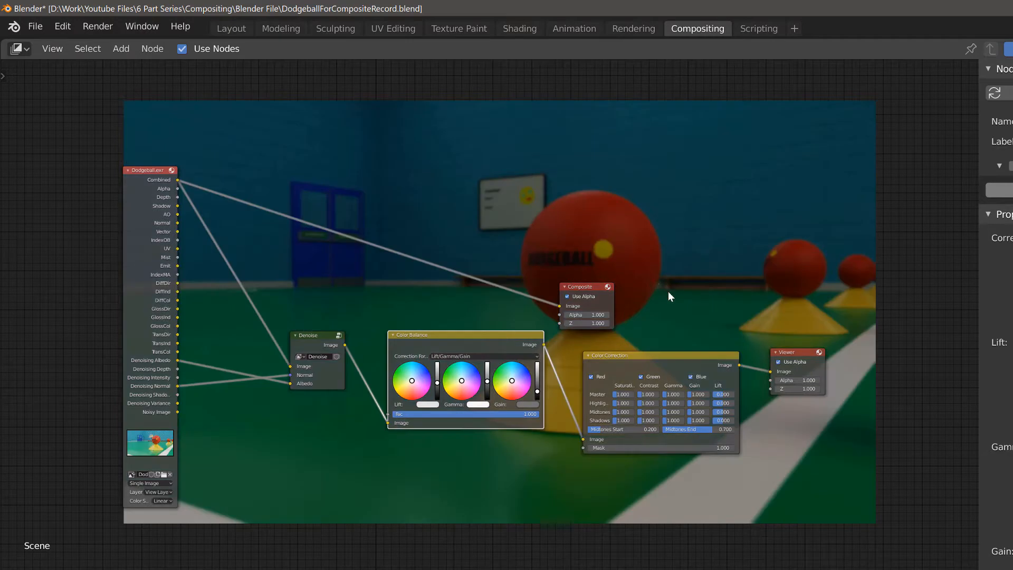
drag(537, 391, 537, 379)
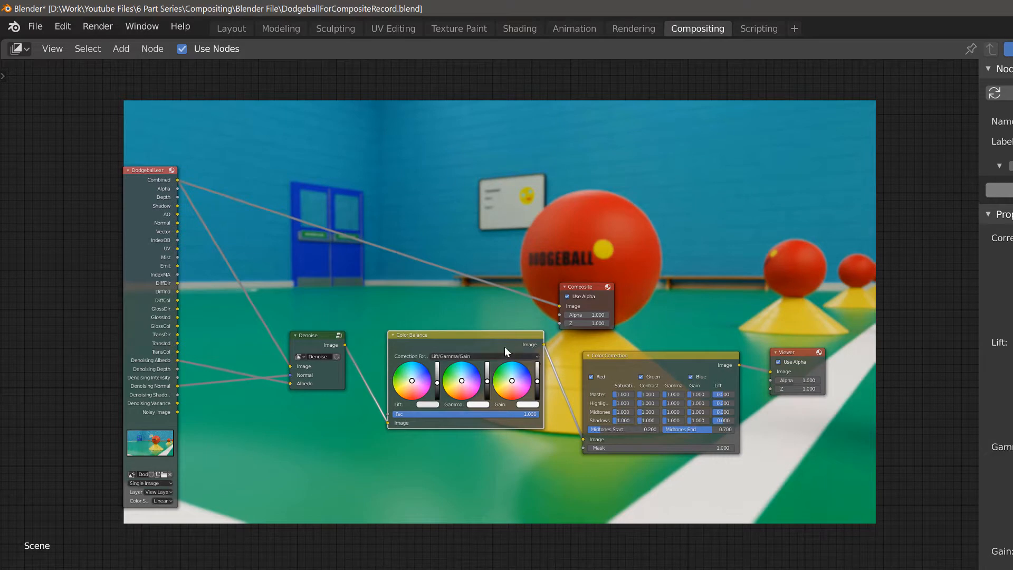
Step: Change the Color Balance correction formula to Offset/Power/Slope (ASC-CDL) and raise the Power value
click(535, 356)
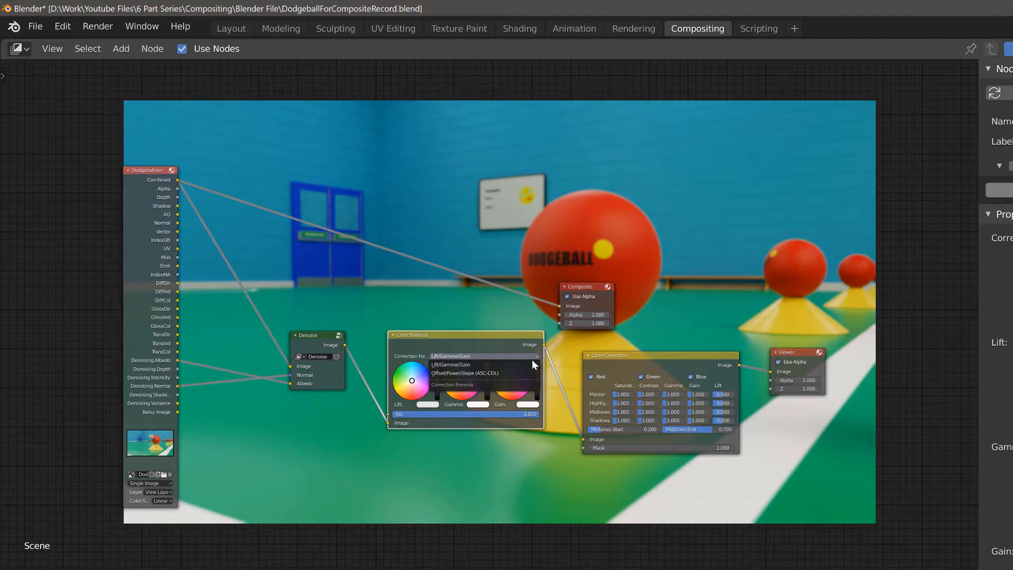
click(492, 372)
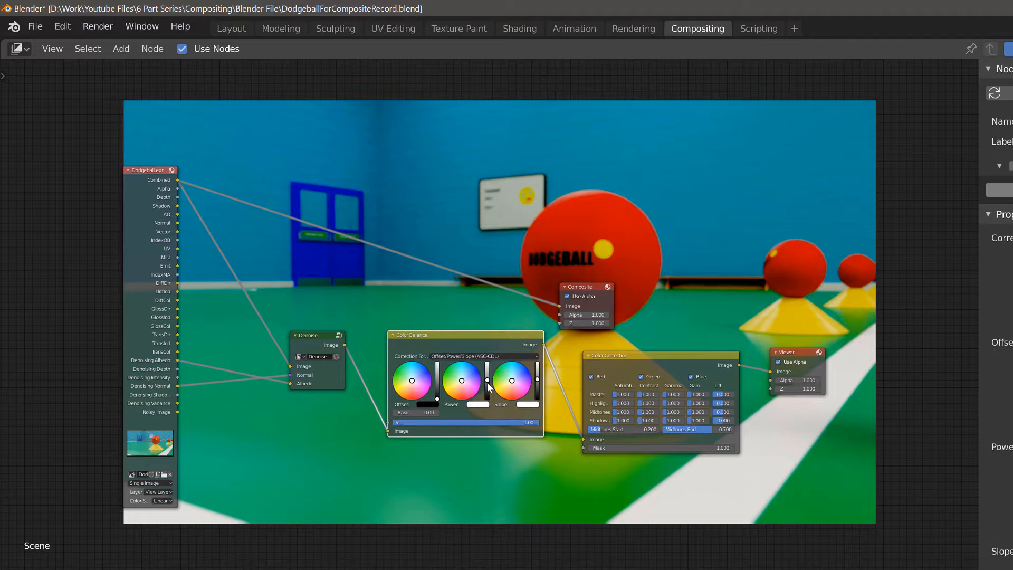
drag(487, 381, 495, 367)
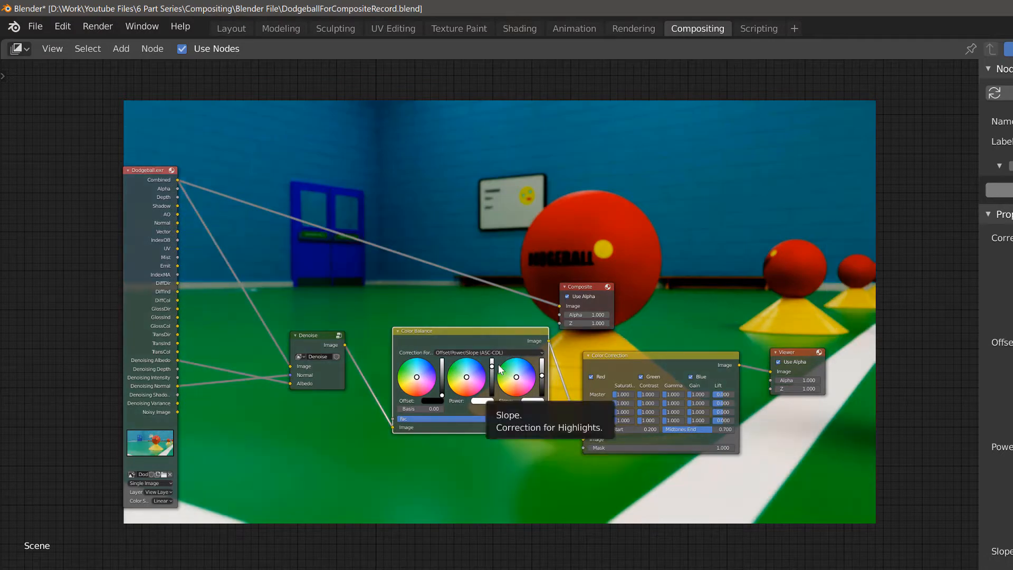
Step: Lower the Color Balance Power below neutral, and change the correction formula back to Lift/Gamma/Gain
drag(491, 374, 492, 386)
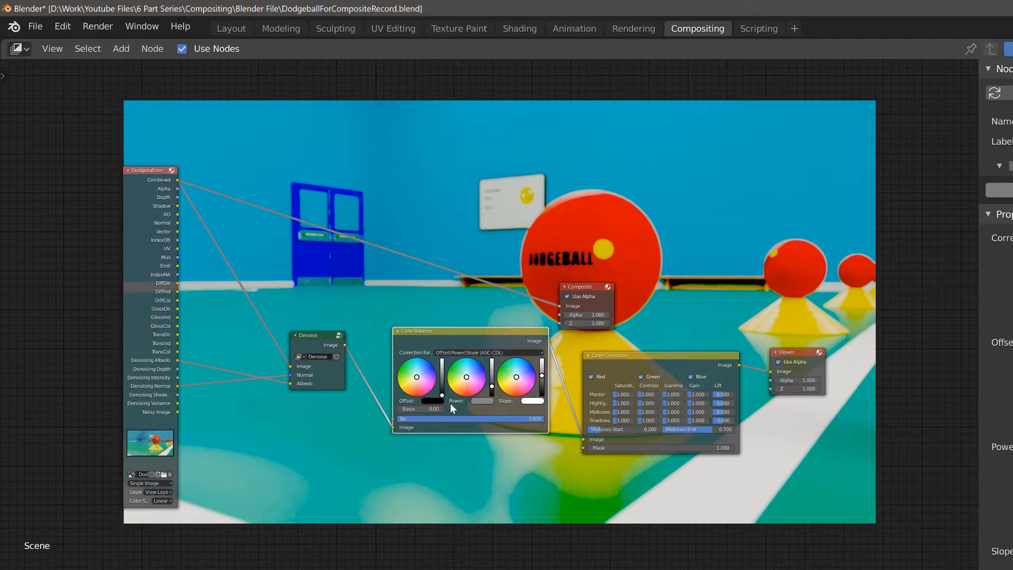
click(474, 353)
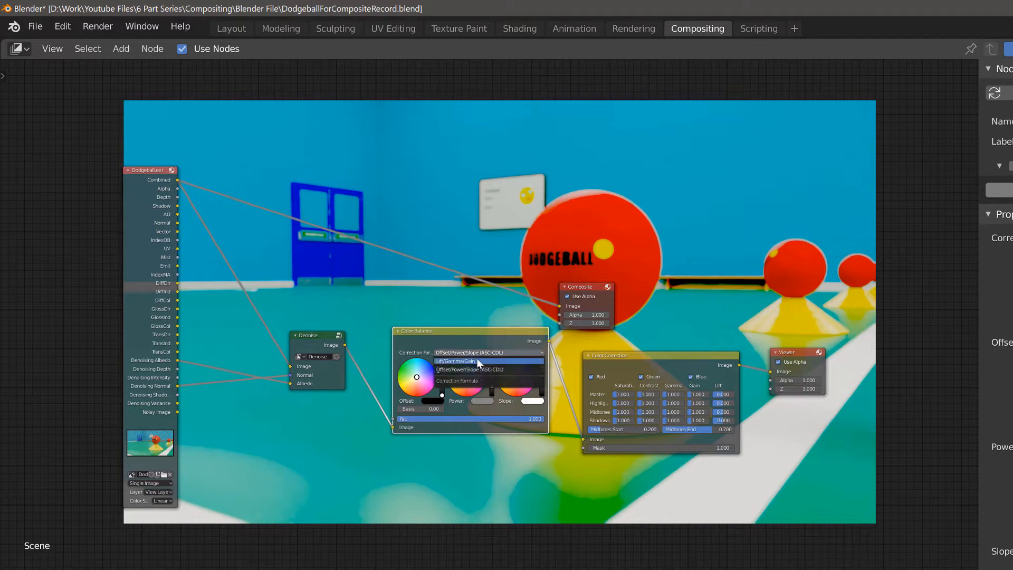
click(476, 362)
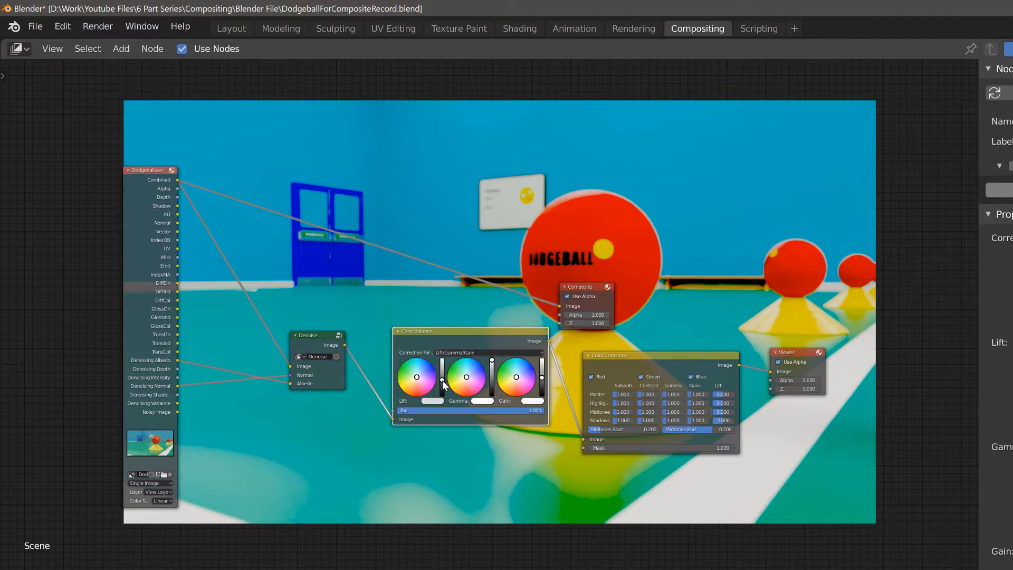
Step: Try the Color Balance Lift high and low, and bring both Lift and Gamma back down to about neutral
drag(443, 384, 443, 376)
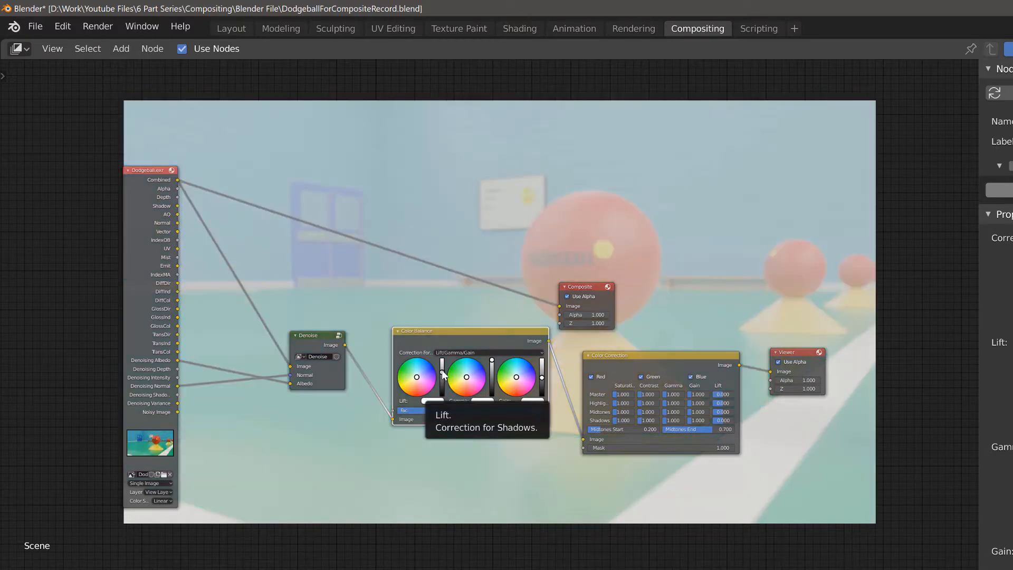
mouse_move(442, 371)
mouse_down()
mouse_move(442, 393)
mouse_move(442, 384)
mouse_up()
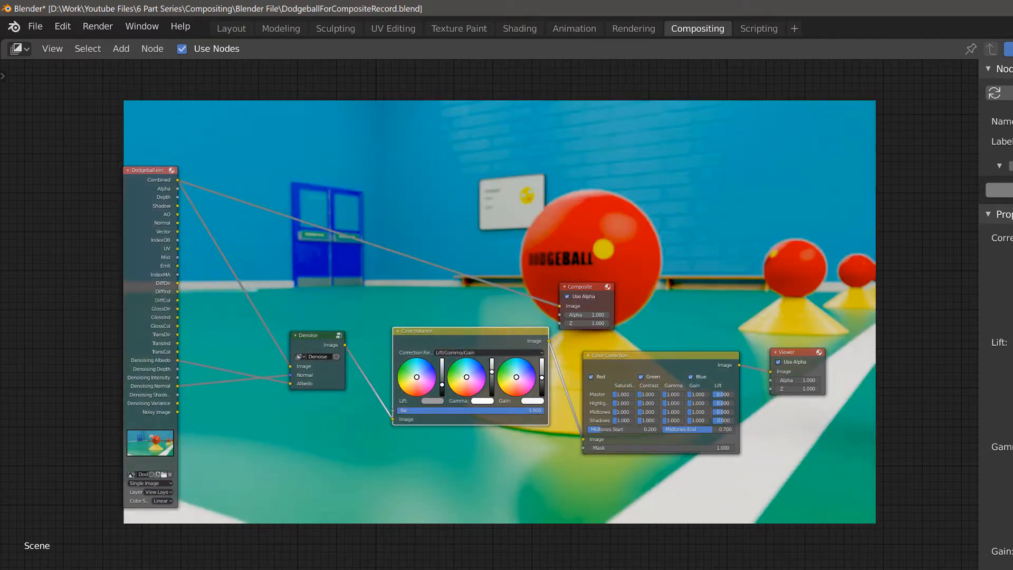
drag(492, 371, 491, 378)
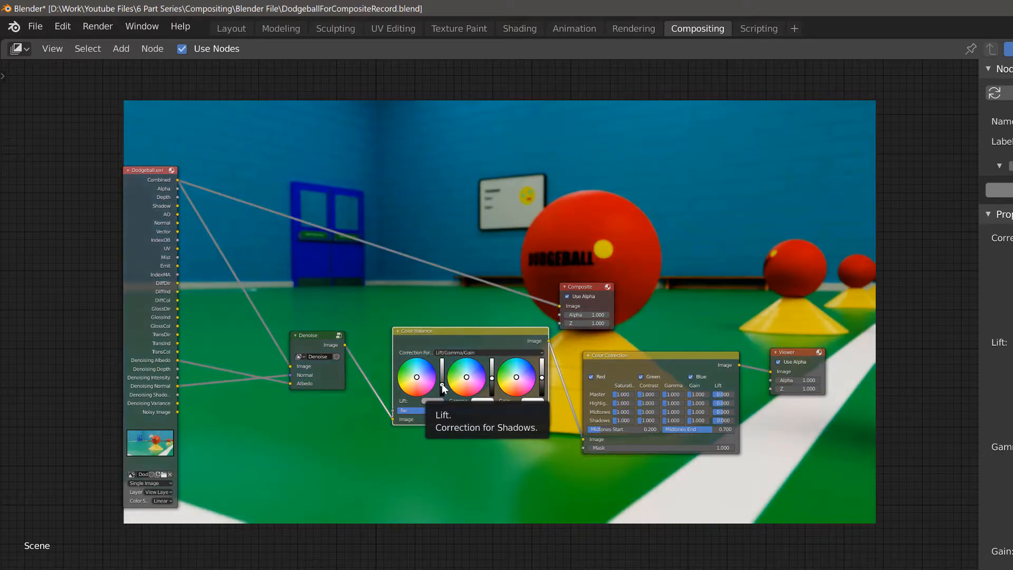
drag(443, 388, 441, 384)
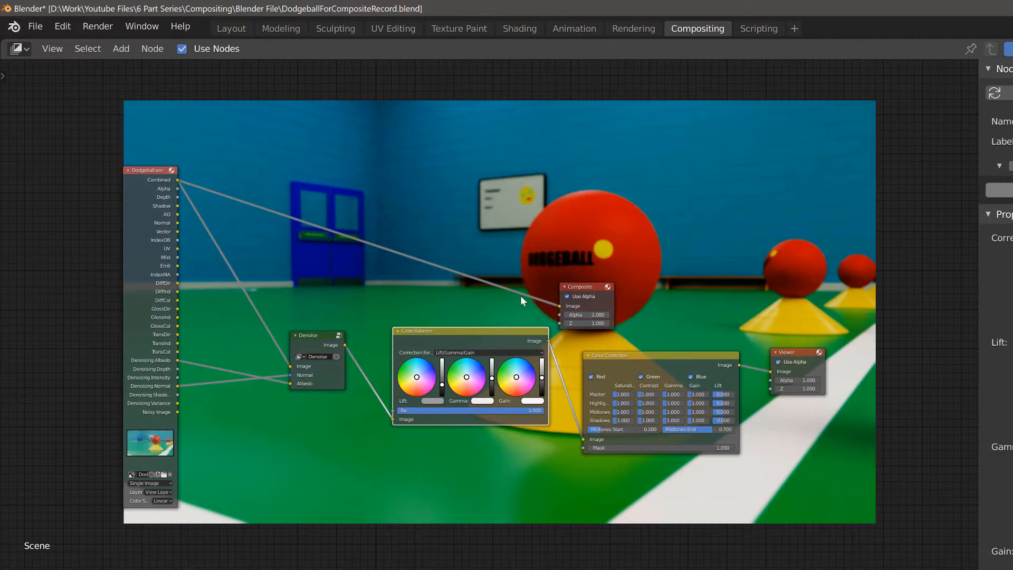
Step: Change the Color Balance formula to Offset/Power/Slope (ASC-CDL), and try a high Offset before returning it to its minimum
click(454, 350)
click(506, 369)
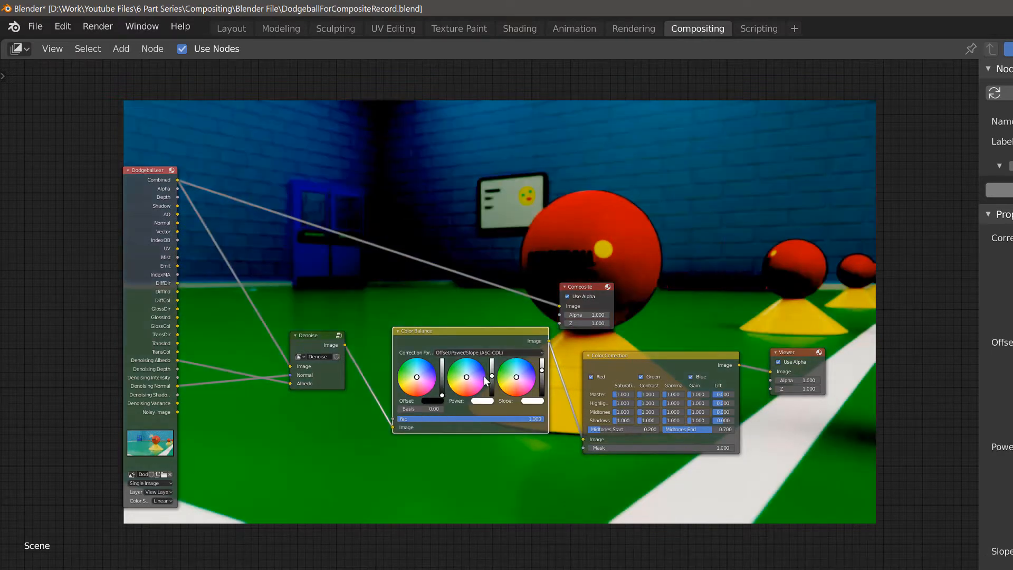
drag(442, 395, 442, 372)
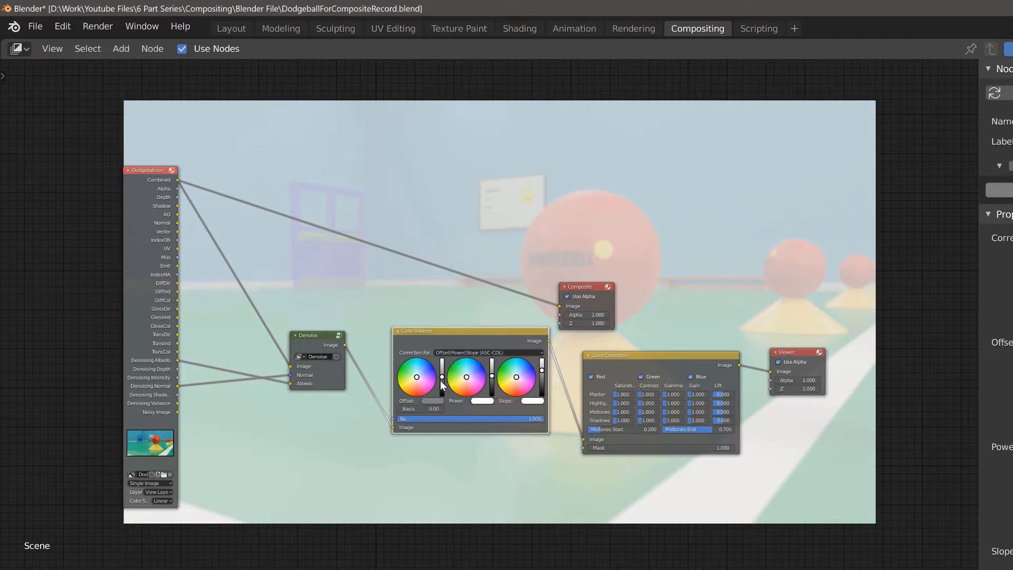
drag(445, 378, 442, 395)
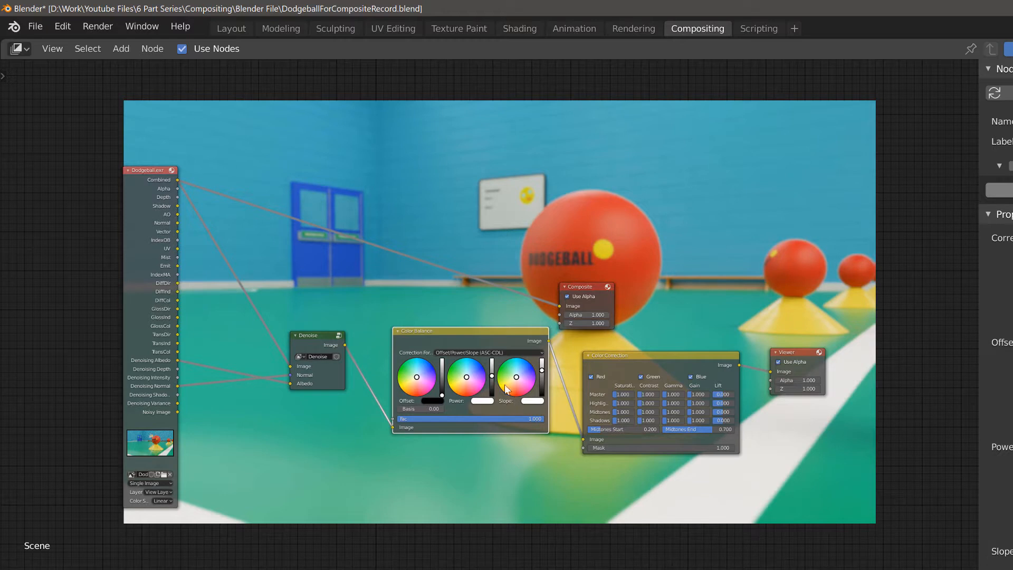
Step: Try the Color Balance Slope at its highest and at a low setting, settle it slightly below white, and save the file
drag(542, 370, 541, 359)
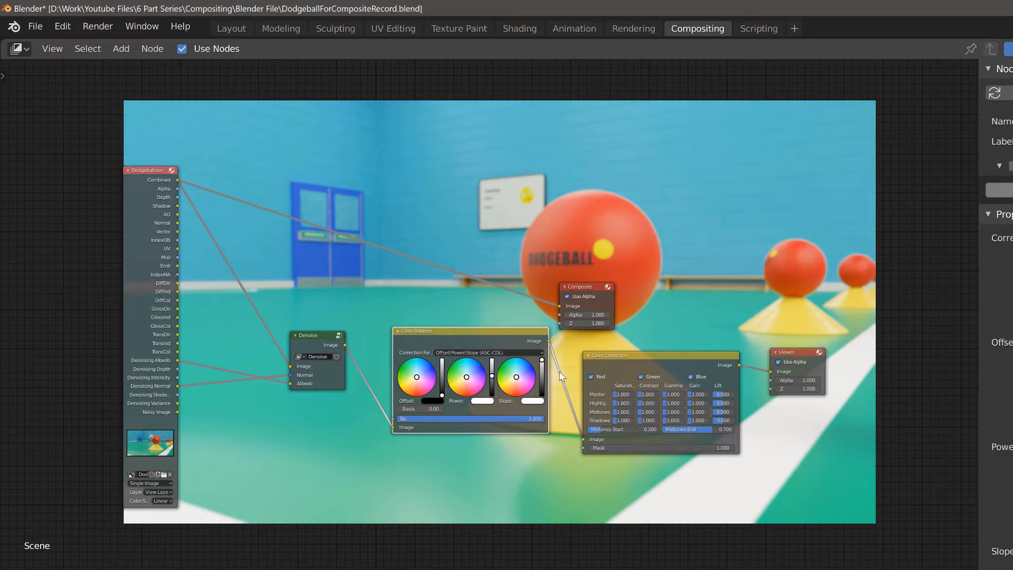
drag(542, 360, 542, 386)
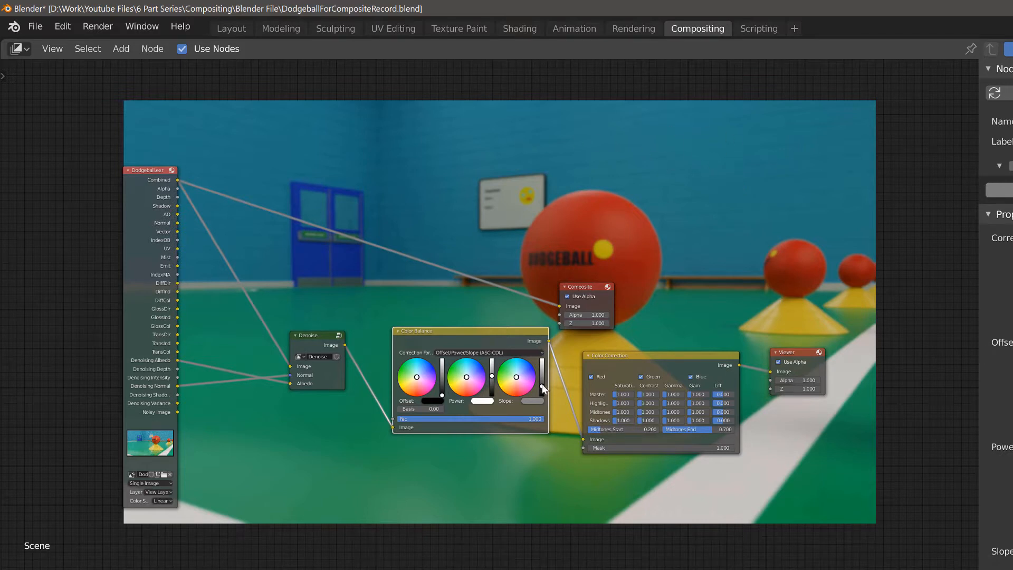
drag(542, 384, 542, 381)
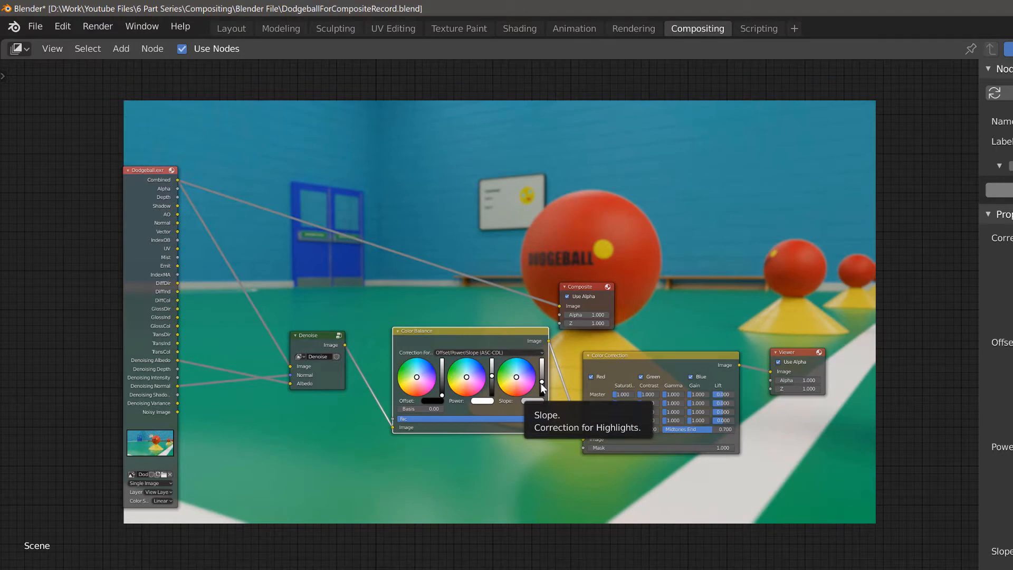
drag(540, 383, 541, 379)
key(ctrl+s)
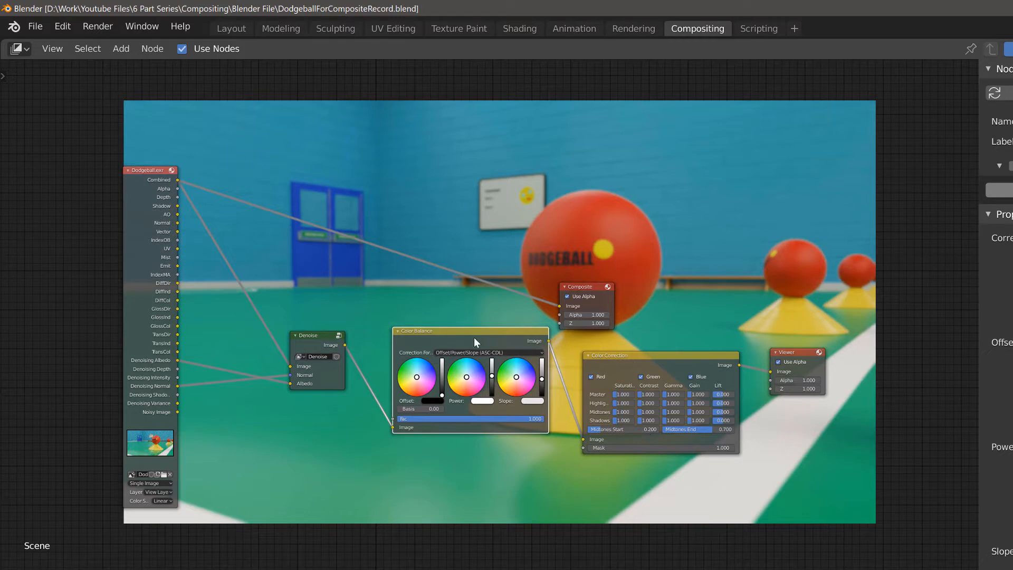
Step: Rearrange the Color Balance and Color Correction nodes so they sit side by side between Denoise and the Viewer
drag(470, 337, 463, 351)
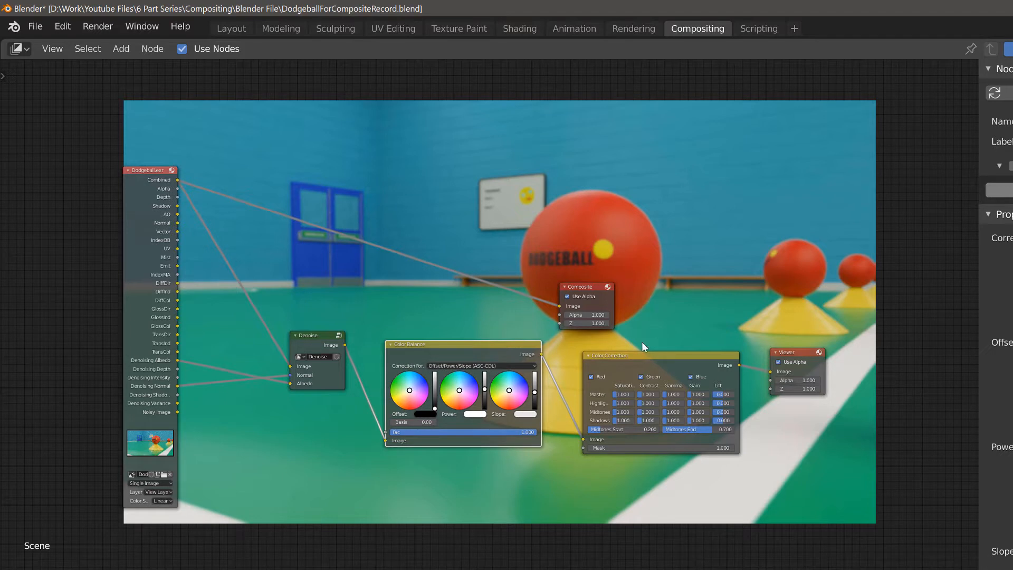
drag(653, 365, 645, 362)
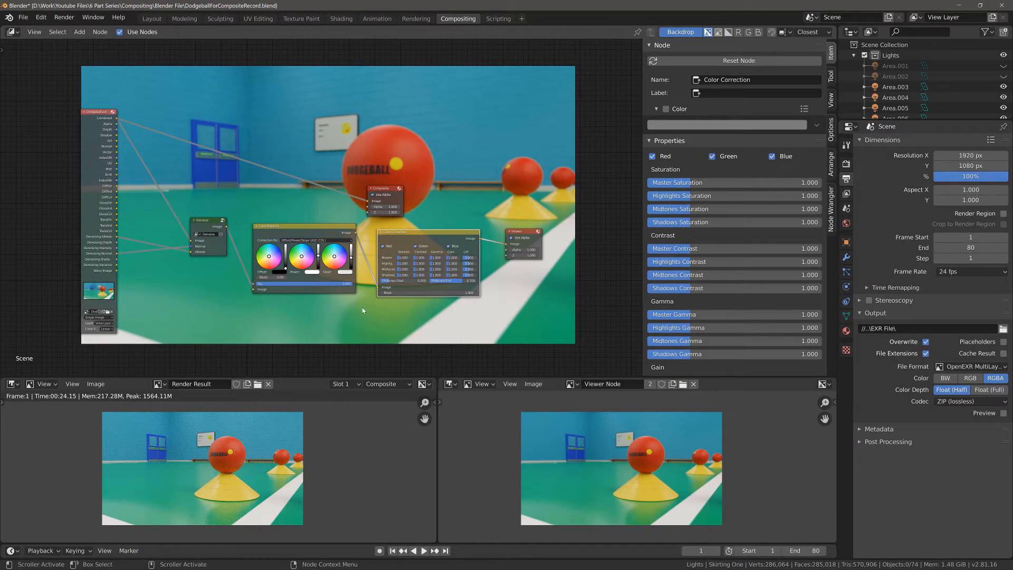
drag(409, 232, 418, 226)
drag(330, 233, 336, 228)
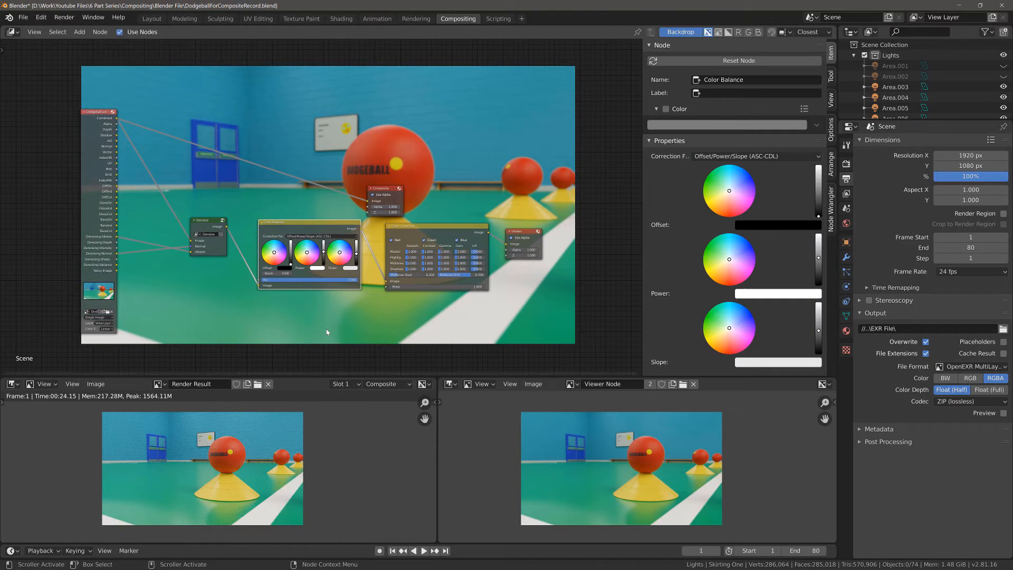
Step: Add a Gamma node and place it below the Color Balance node
key(shift+a)
mouse_move(326, 328)
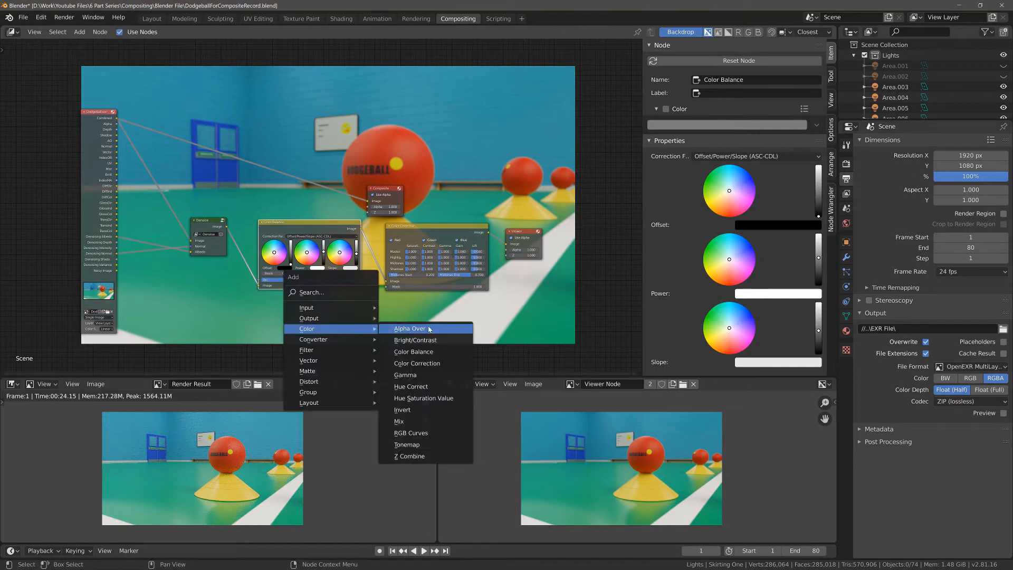
click(425, 376)
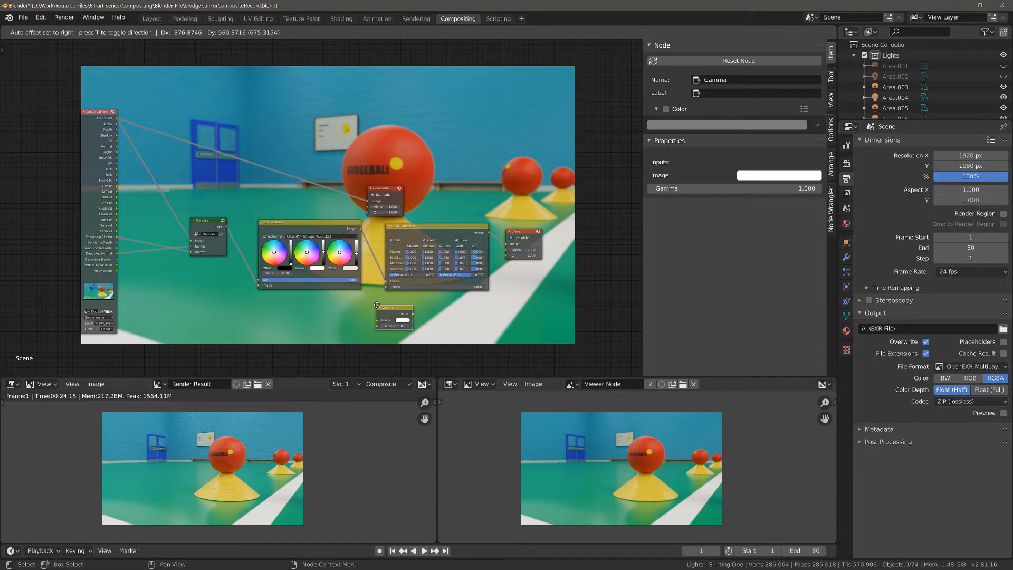
click(318, 305)
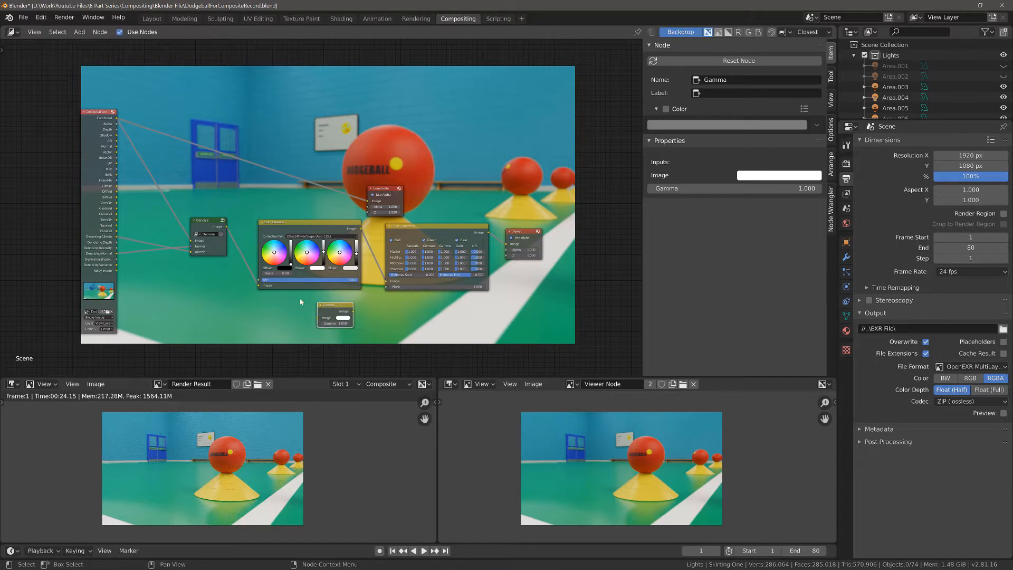
Step: Connect the Gamma node between the Denoise output and the Viewer's Image input, and set its Gamma to 1.800
drag(227, 226, 316, 318)
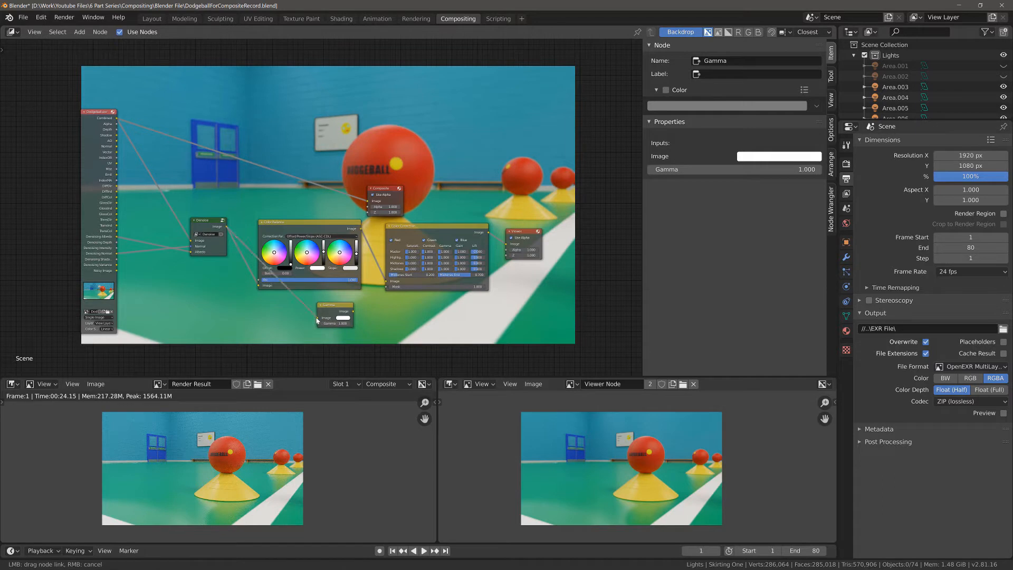
drag(317, 319, 508, 244)
drag(352, 311, 506, 245)
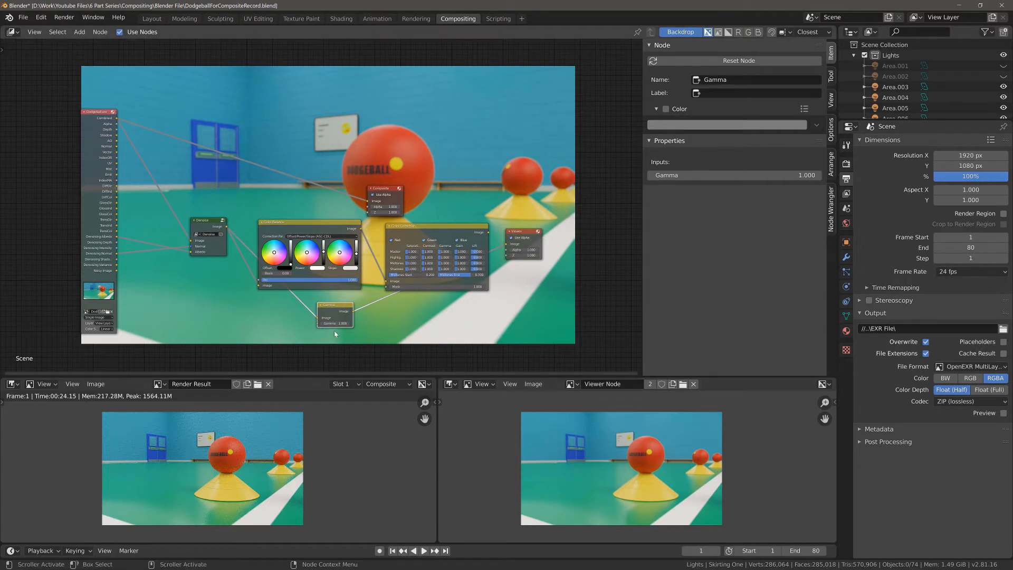
drag(340, 321, 391, 353)
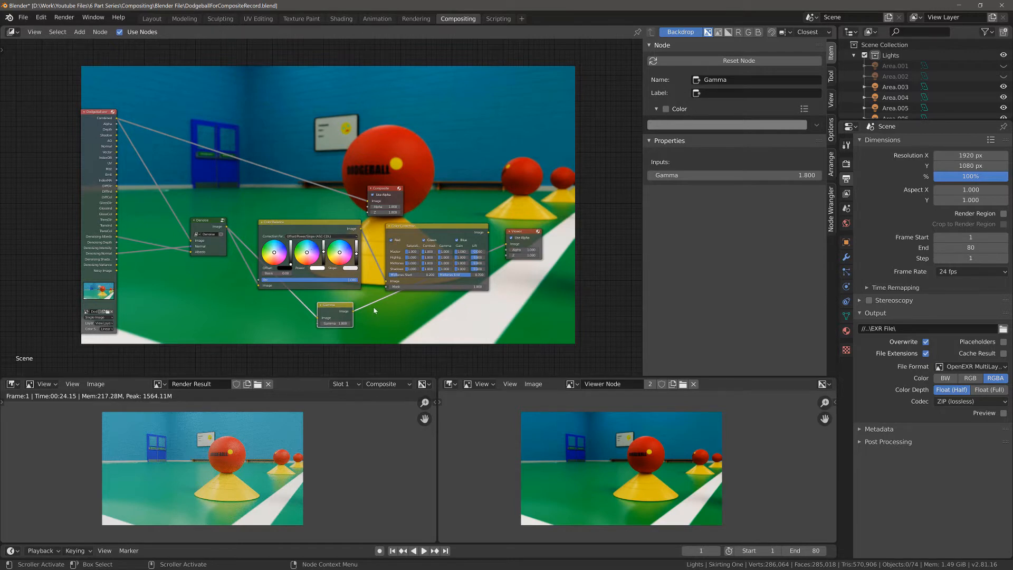
Step: Disconnect the Viewer and move it up out of the way, and add a Split Viewer node beneath it
drag(507, 243, 534, 183)
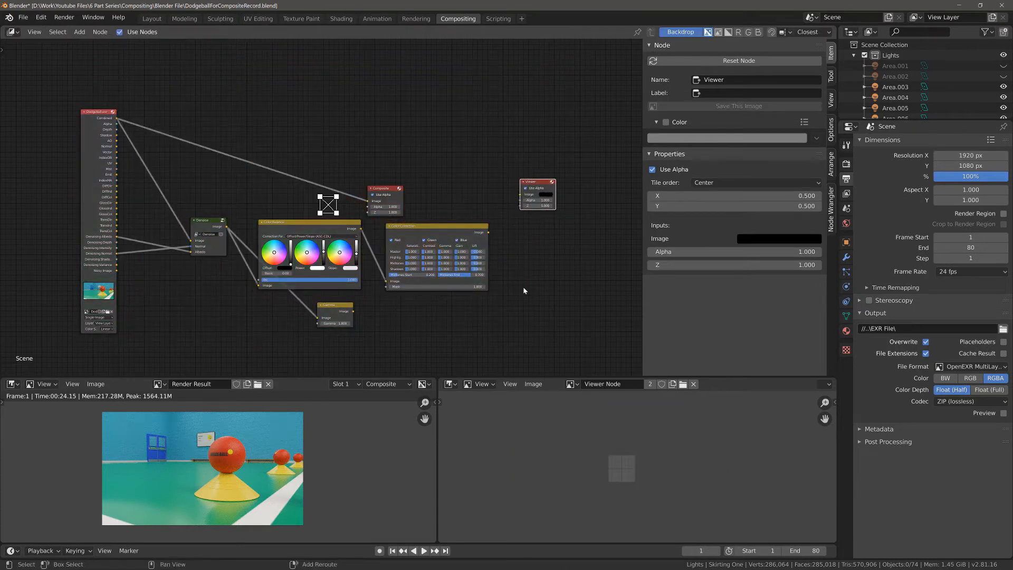
key(shift+a)
mouse_move(525, 289)
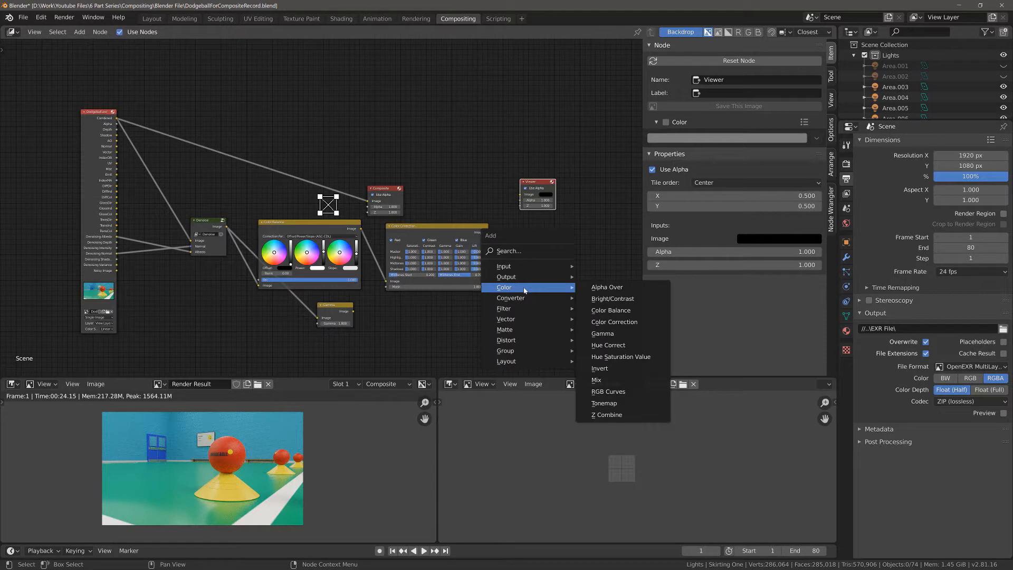
mouse_move(559, 277)
click(606, 299)
click(537, 280)
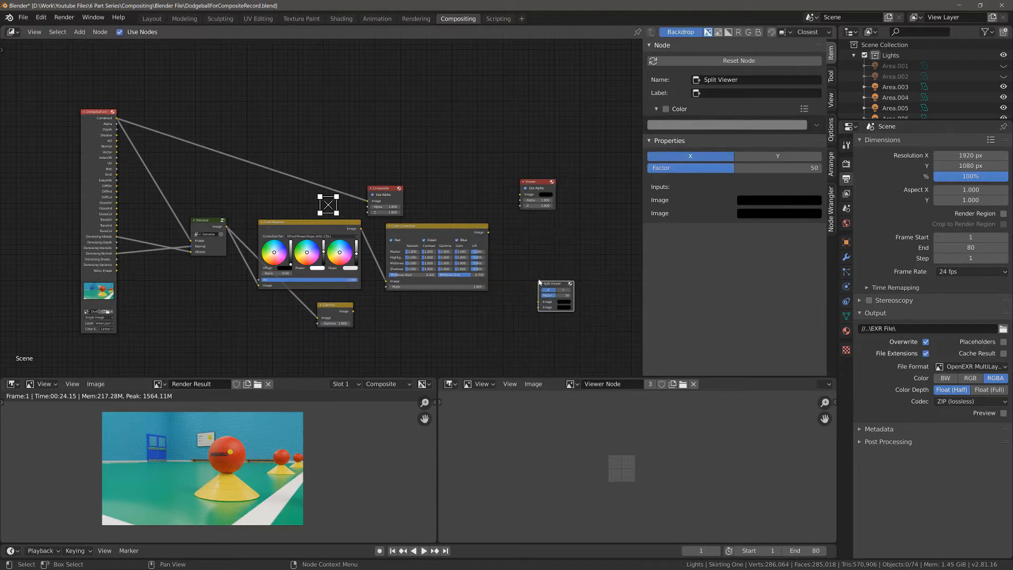
Step: Connect Color Correction to the Split Viewer's first image input and Gamma to its second, and set the Gamma node's value to 1.000
drag(488, 233, 538, 305)
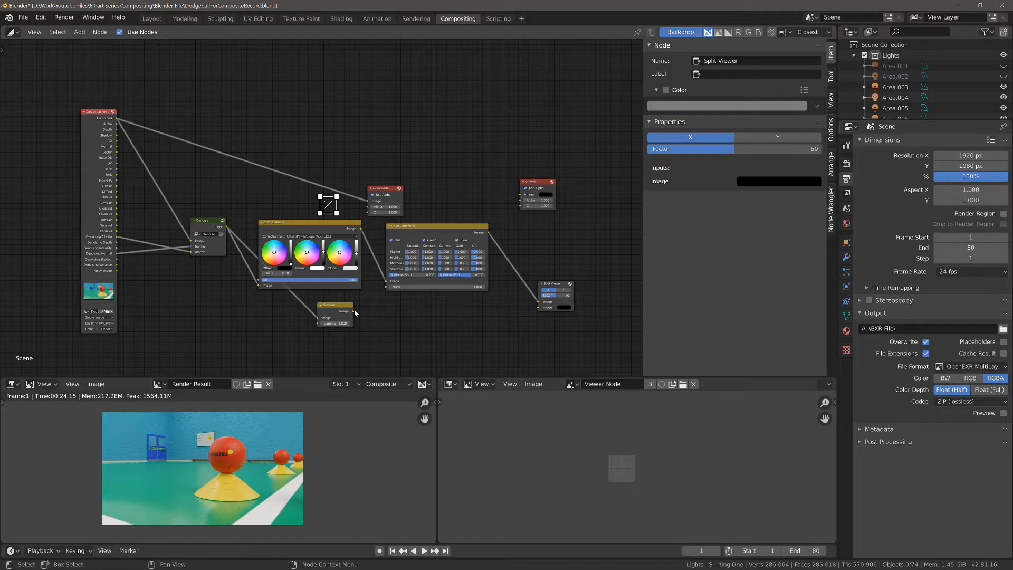
drag(354, 312, 538, 307)
click(553, 288)
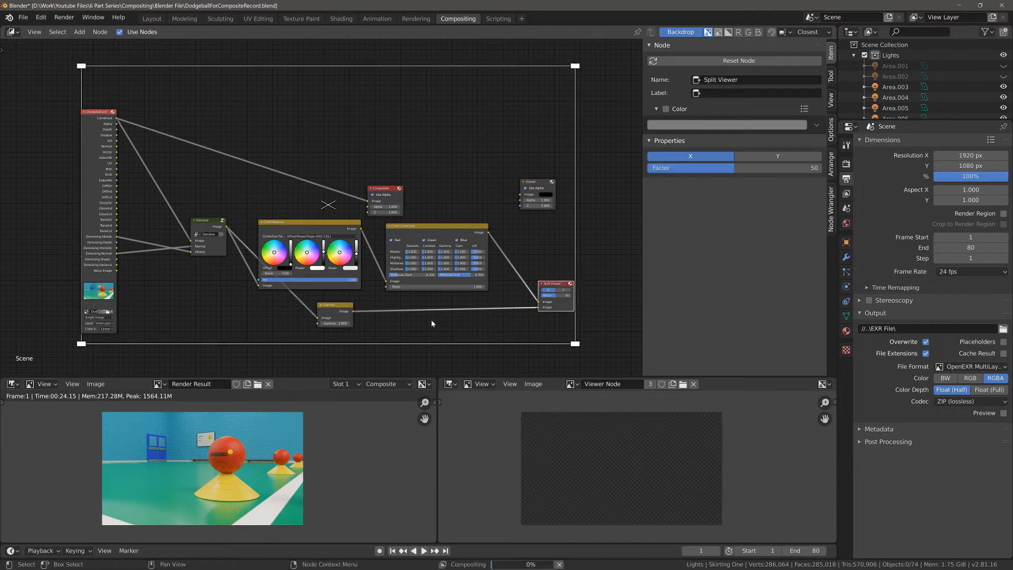
click(341, 324)
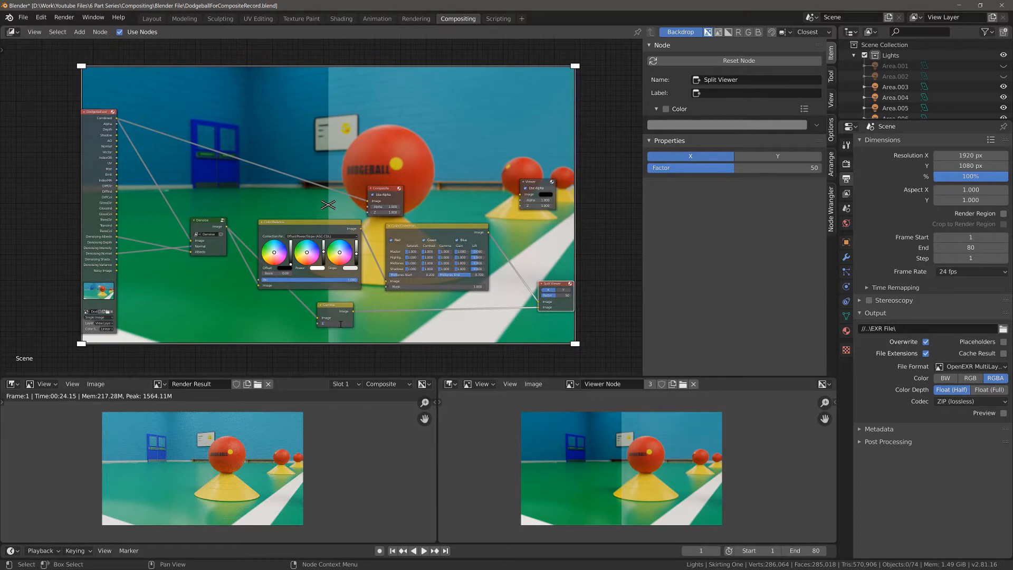
key(Return)
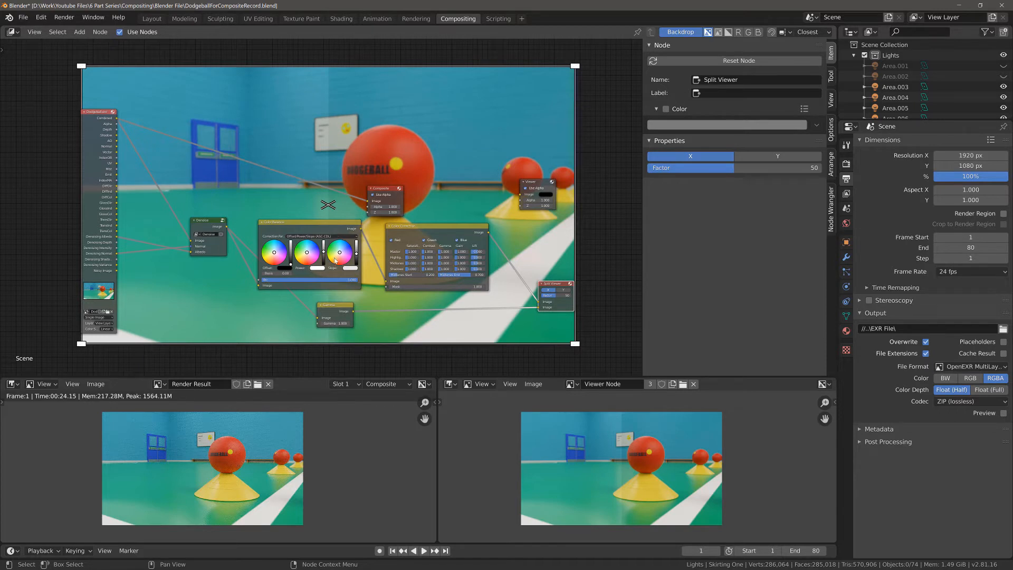
Step: Mute the Color Balance node and move the Gamma node beneath Color Correction
click(320, 230)
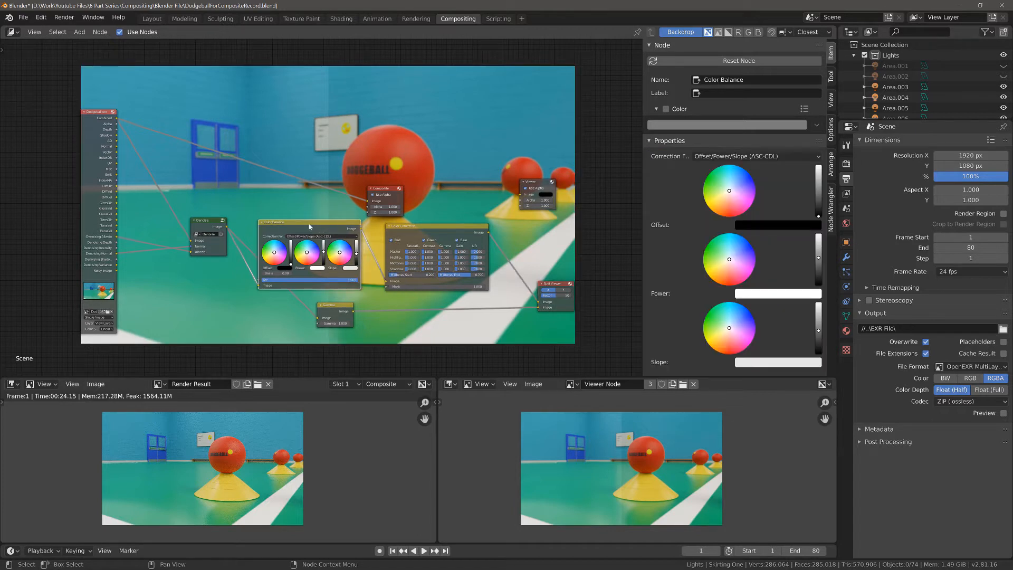
key(m)
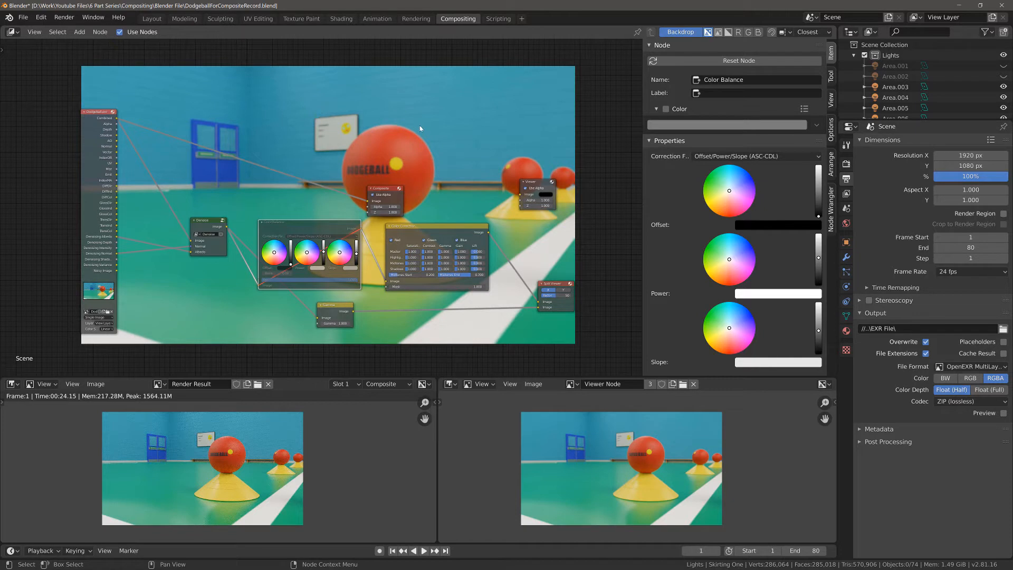
drag(342, 306, 428, 309)
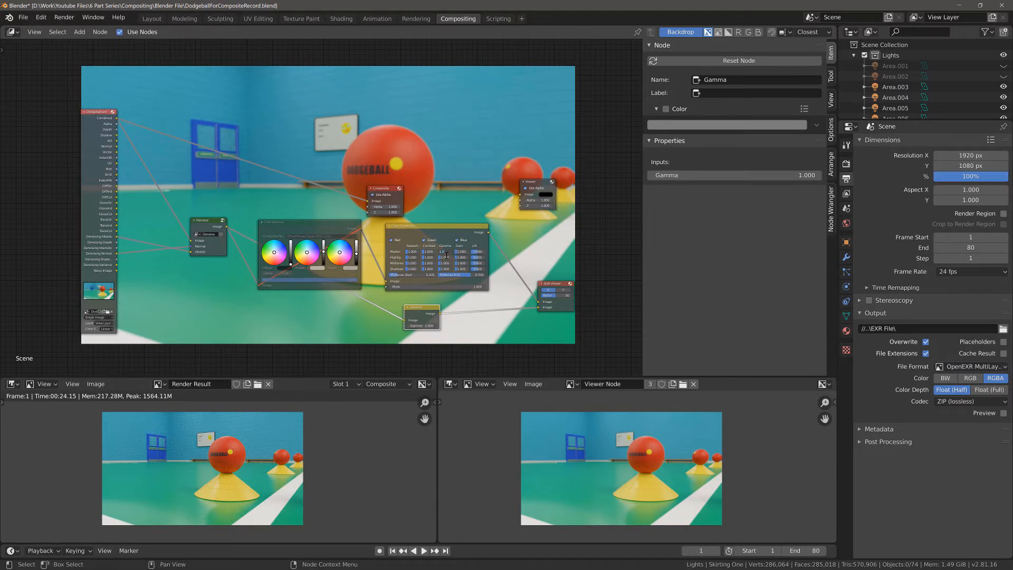
Step: Raise the Master Gamma on Color Correction, and set the Gamma node's value to 1.800 for a split comparison
key(Return)
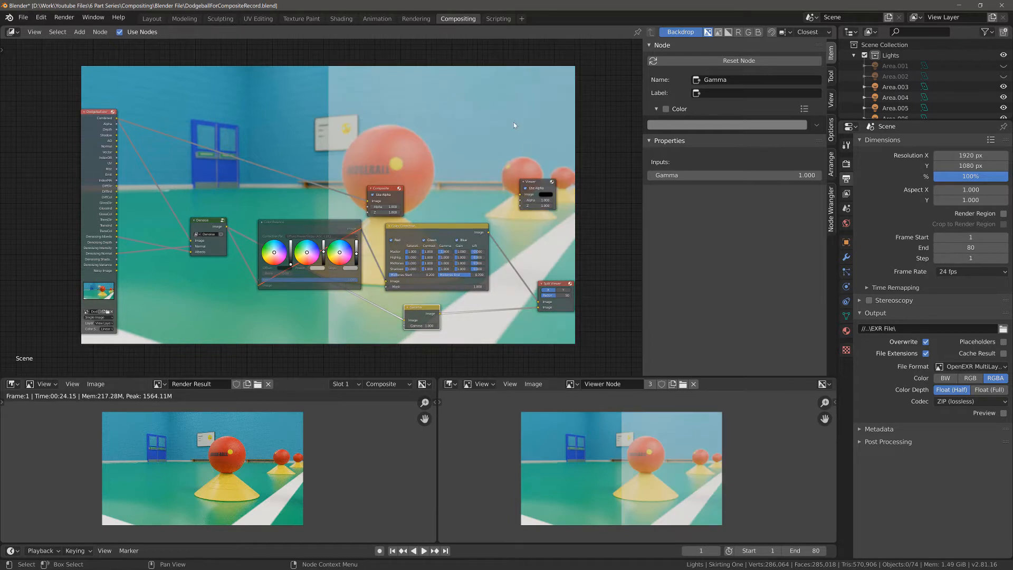
click(422, 325)
text(1.8)
key(Return)
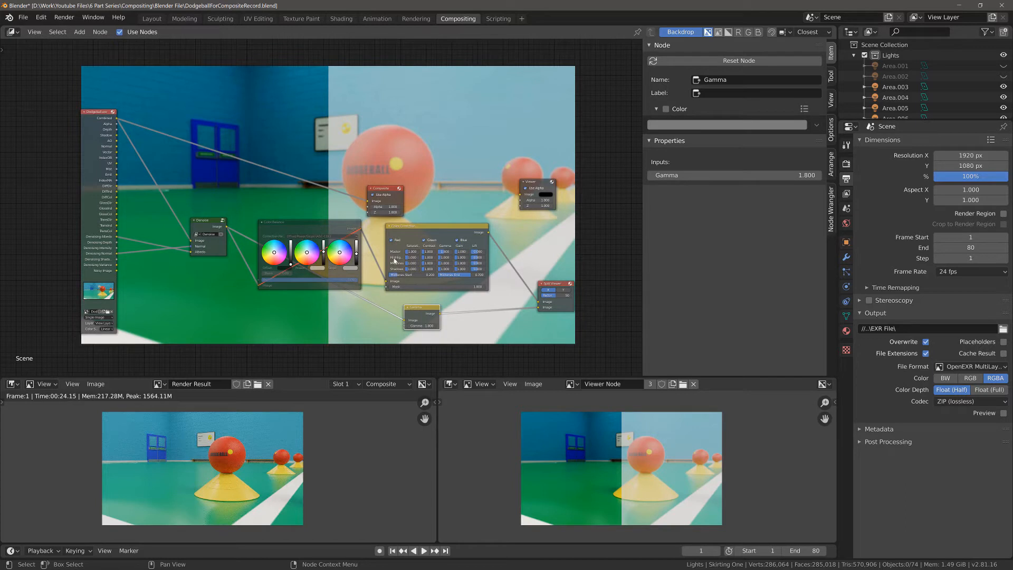
Step: Delete the Gamma and Split Viewer nodes from the node tree
drag(426, 311, 421, 312)
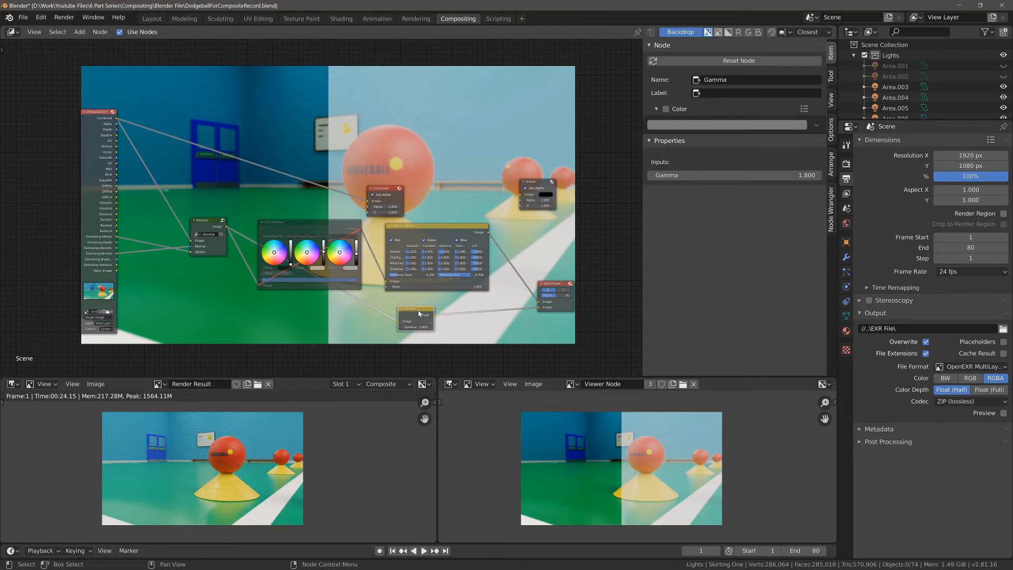
drag(418, 316, 410, 315)
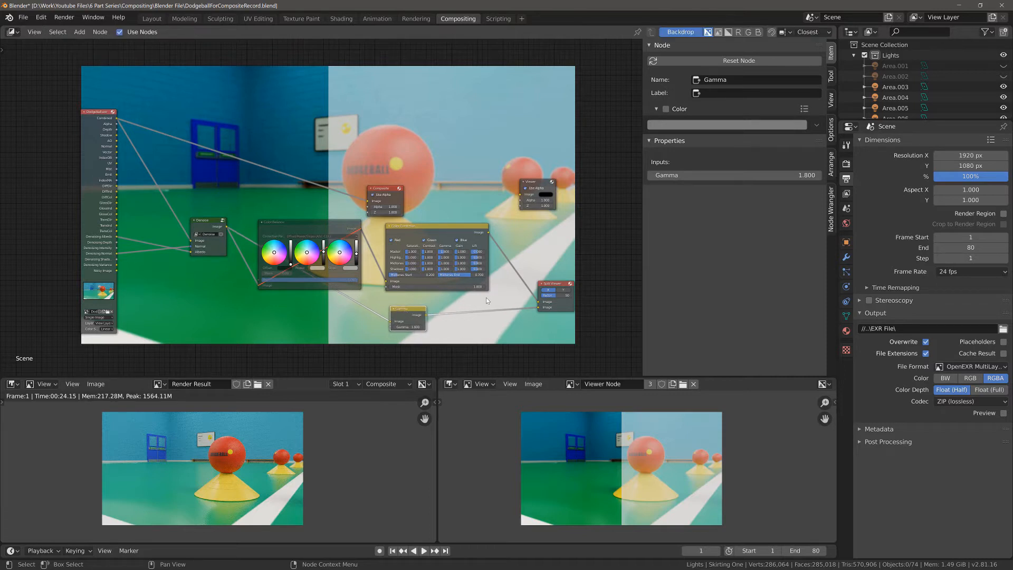
key(x)
click(560, 285)
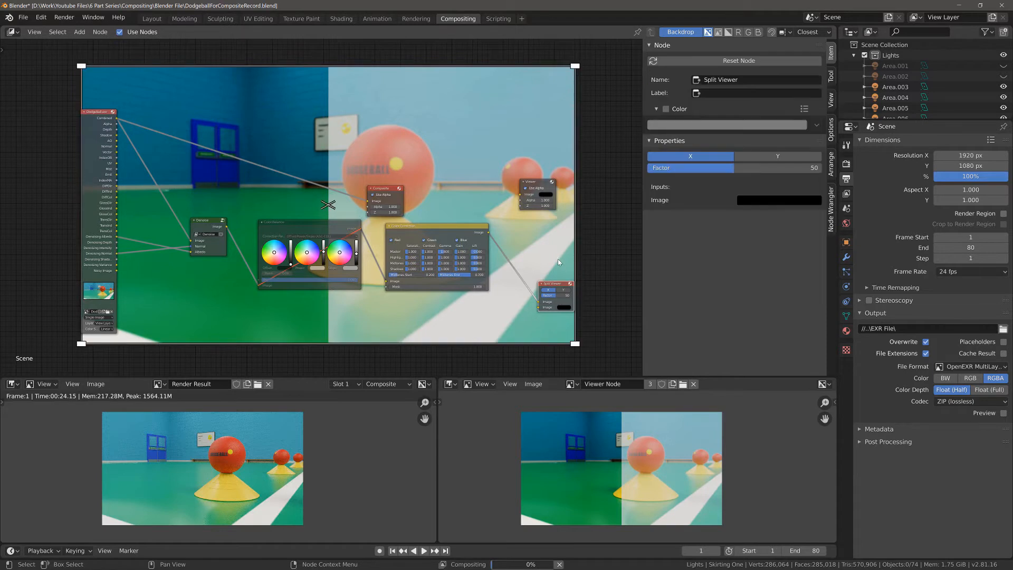
key(x)
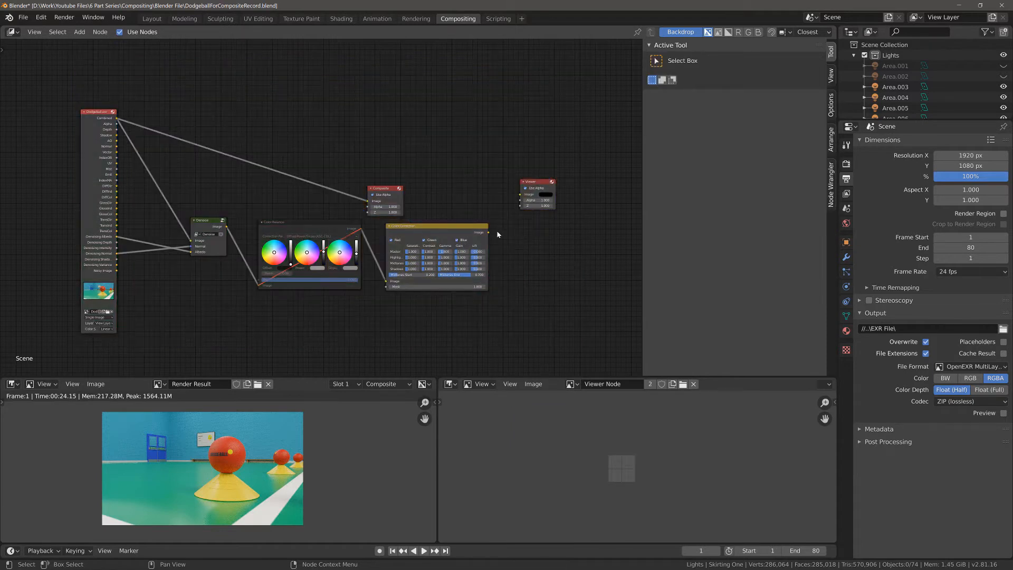
Step: Connect the Color Correction output to the Viewer node, and reset Color Correction's Master Gamma to 1.000
drag(488, 232, 563, 245)
click(444, 252)
text(1.8)
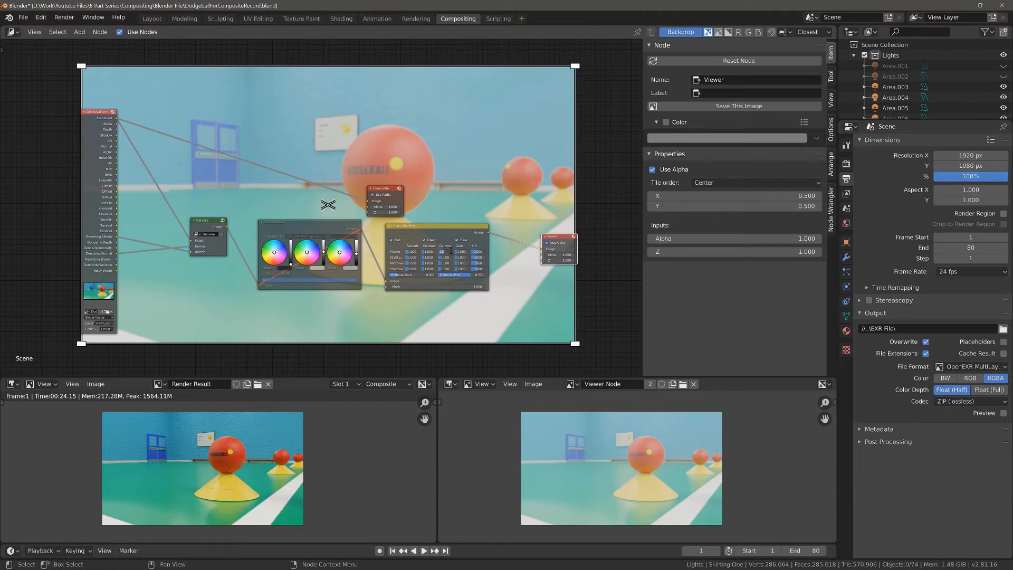
key(Return)
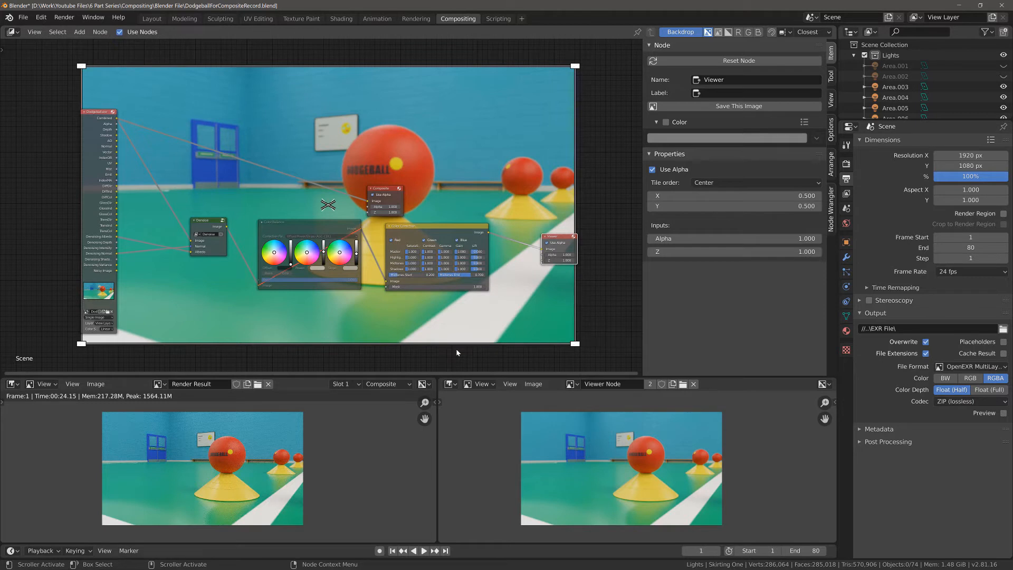
Step: Insert an RGB to BW converter node between Color Correction and the Viewer, and space the two end nodes further apart
key(shift+a)
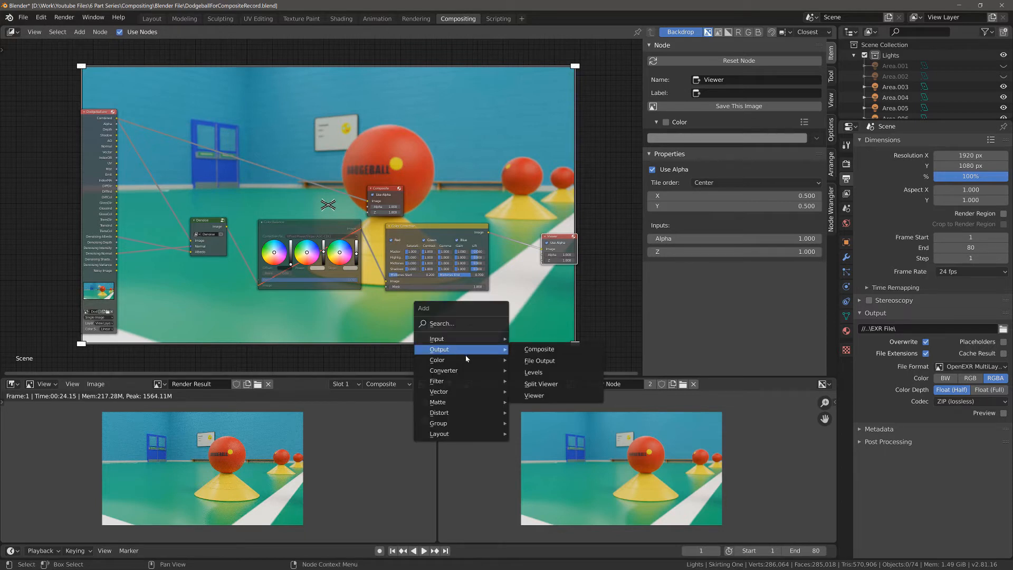
mouse_move(463, 360)
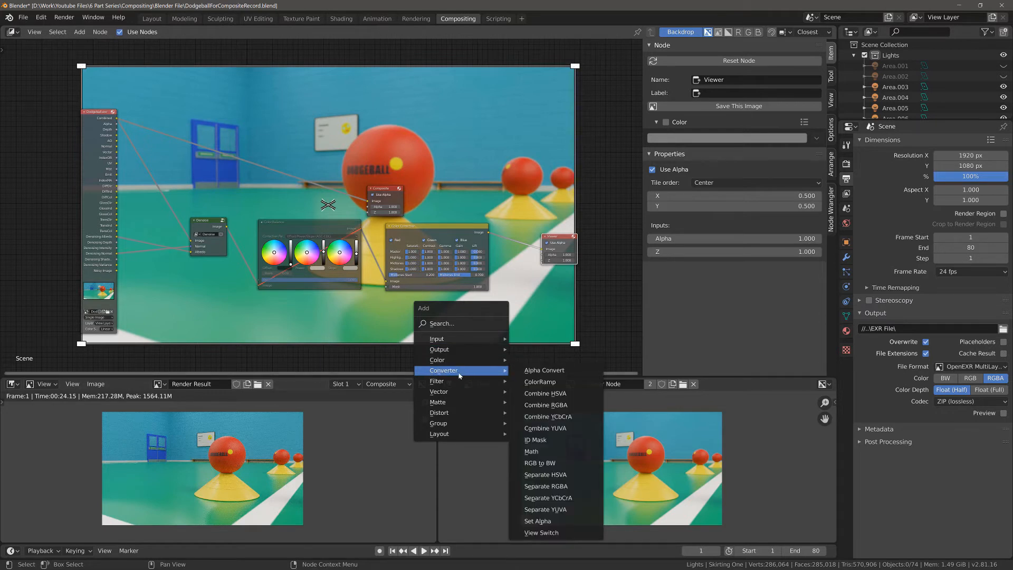
click(552, 467)
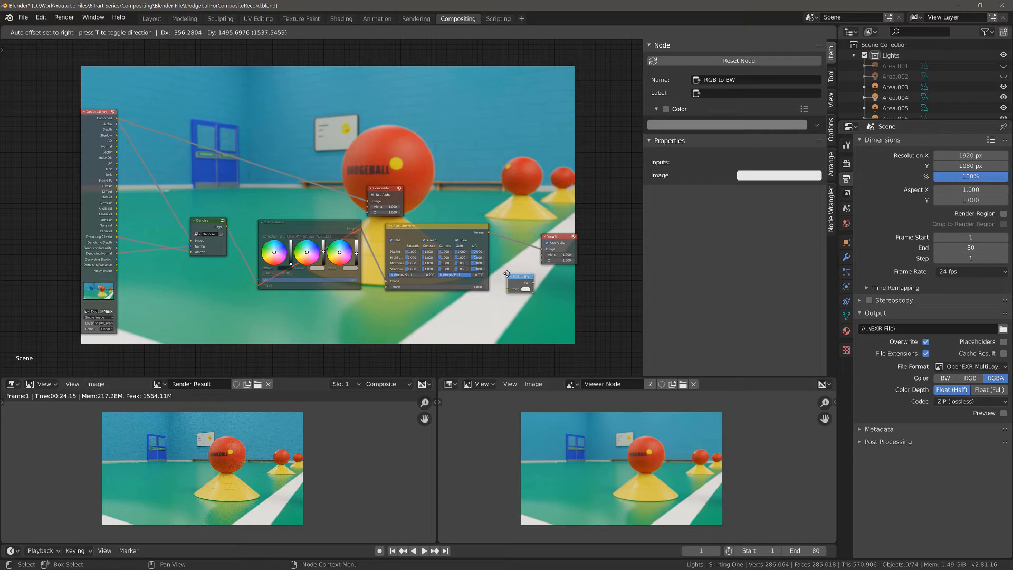
click(508, 237)
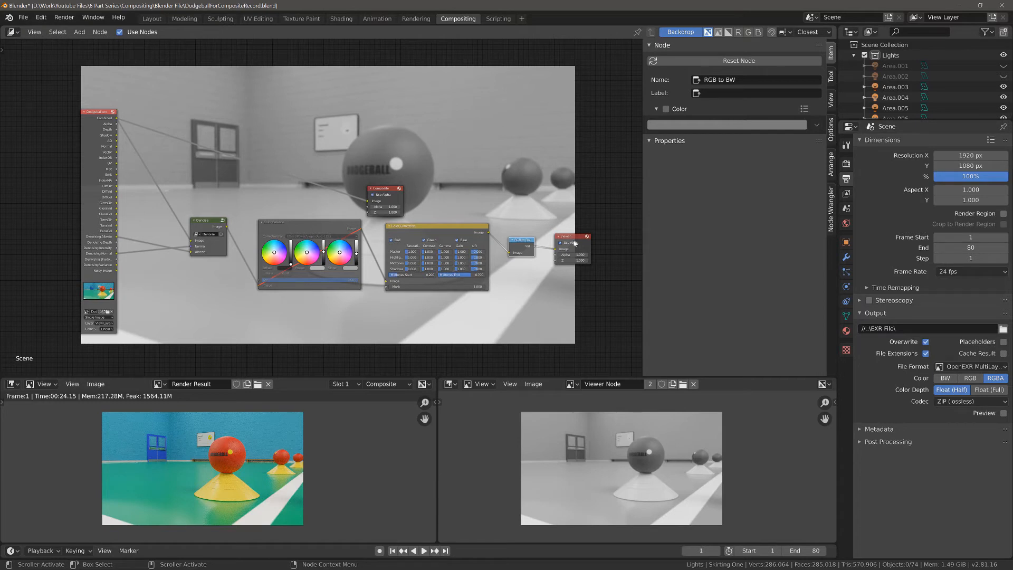
drag(575, 236, 619, 236)
drag(522, 244, 547, 246)
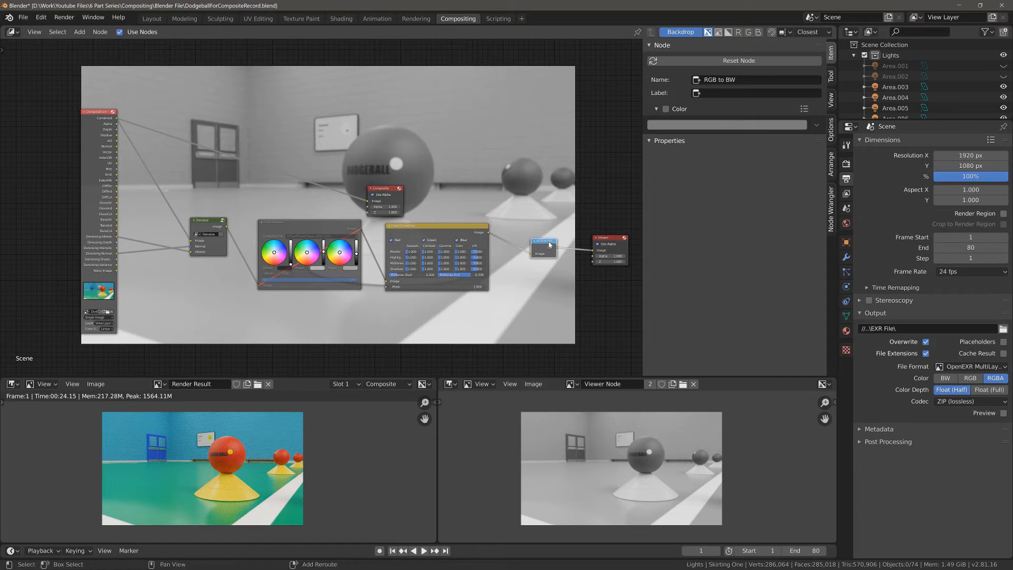
Step: Switch the RGB to BW node's type to Hue Correct and fit it between Color Correction and the Viewer
key(shift+s)
mouse_move(543, 253)
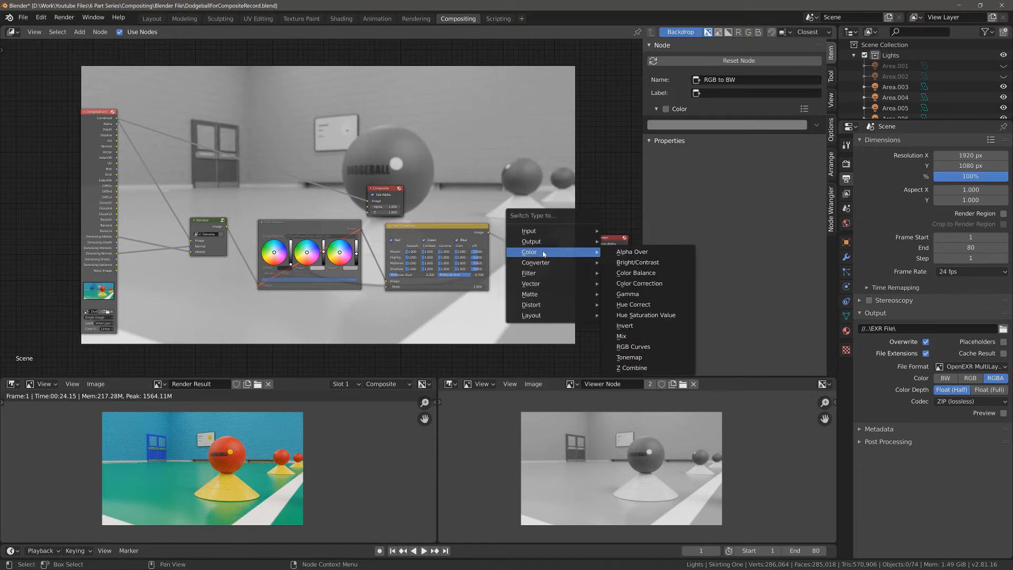
click(636, 305)
drag(566, 243, 536, 224)
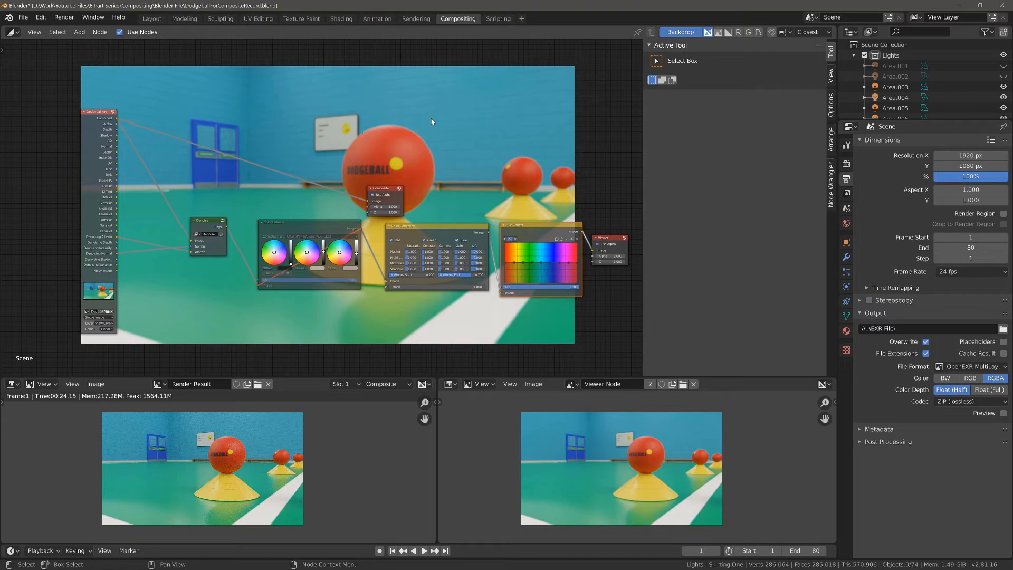
Step: Desaturate the greens on Hue Correct's saturation curve by lowering the two green points to Y 0, at about X 0.235 and 0.418
scroll(543, 271, up, 6)
middle_drag(622, 266, 292, 179)
scroll(421, 246, up, 4)
scroll(422, 246, up, 2)
scroll(316, 227, up, 2)
scroll(326, 236, up, 1)
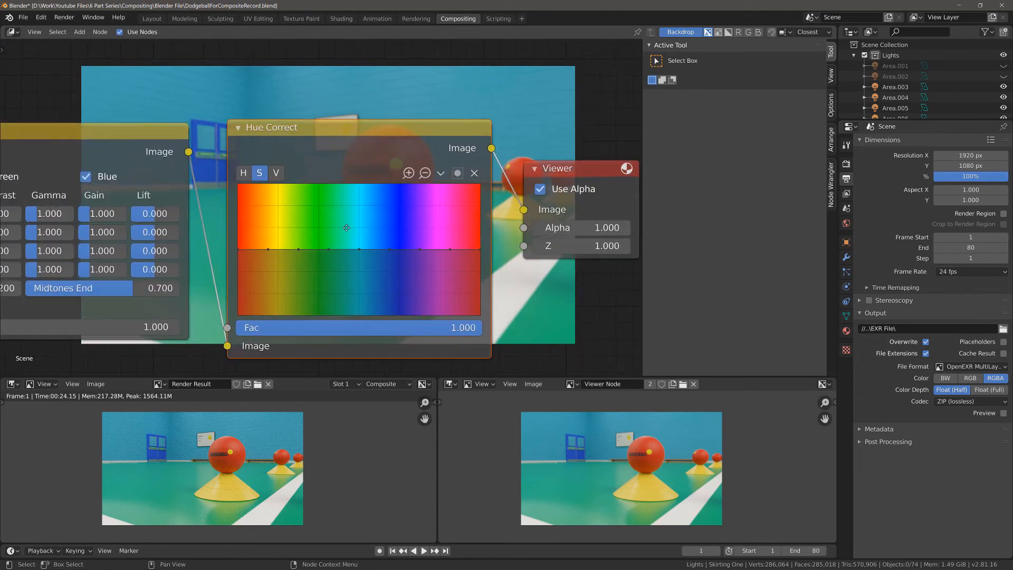
middle_drag(330, 234, 327, 222)
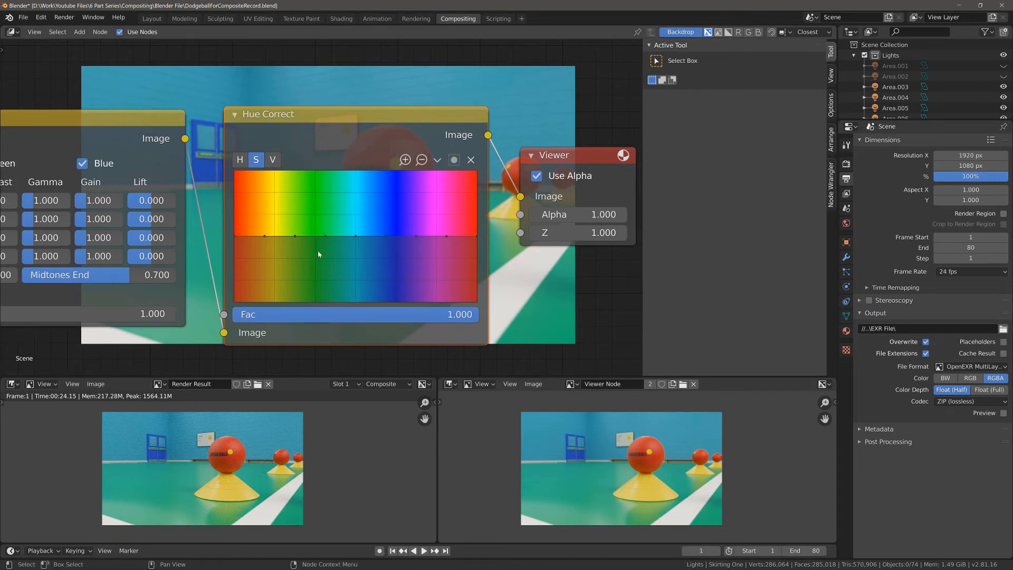
click(295, 235)
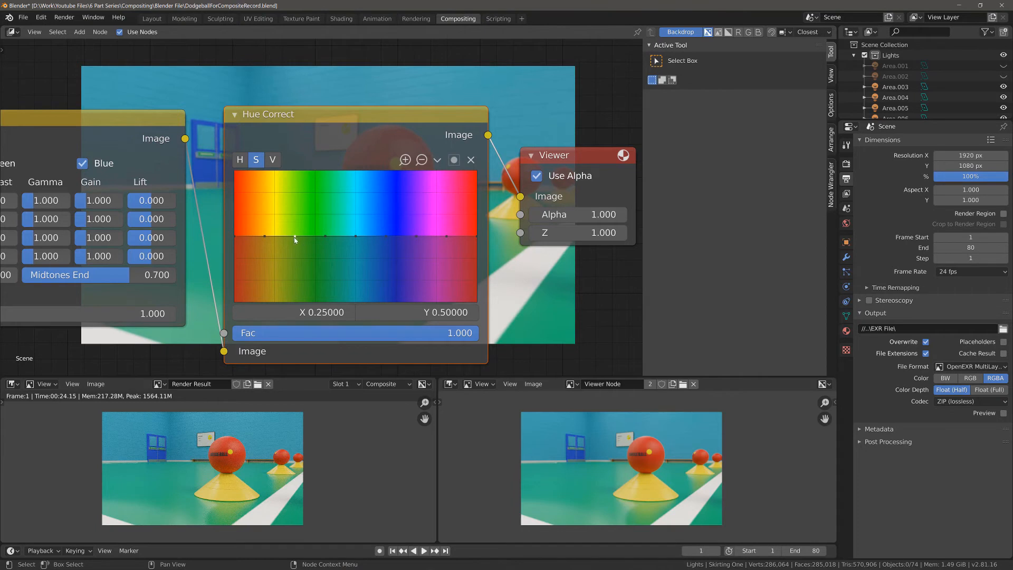
drag(294, 237, 291, 302)
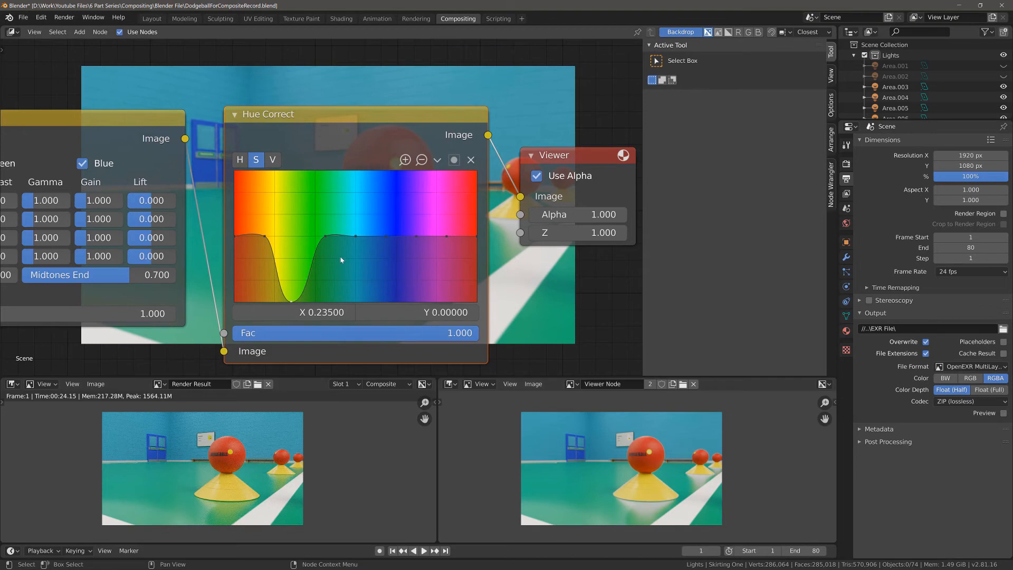
drag(328, 239, 336, 302)
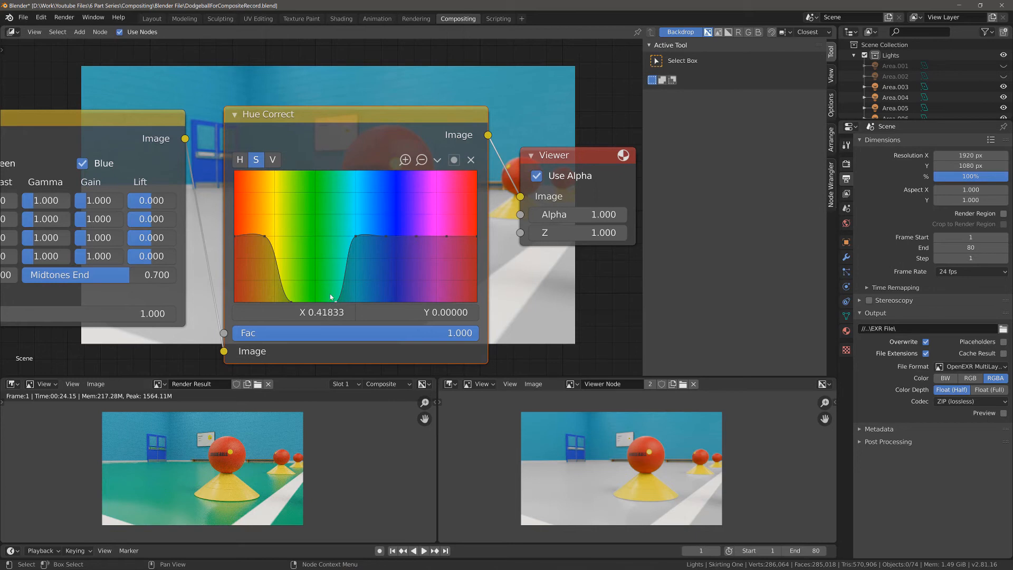
Step: Lower the cyan, blue and magenta points of the saturation curve to Y 0, the last two at about X 0.693 and 0.900
drag(356, 240, 371, 260)
drag(352, 301, 373, 301)
click(352, 301)
drag(415, 237, 403, 305)
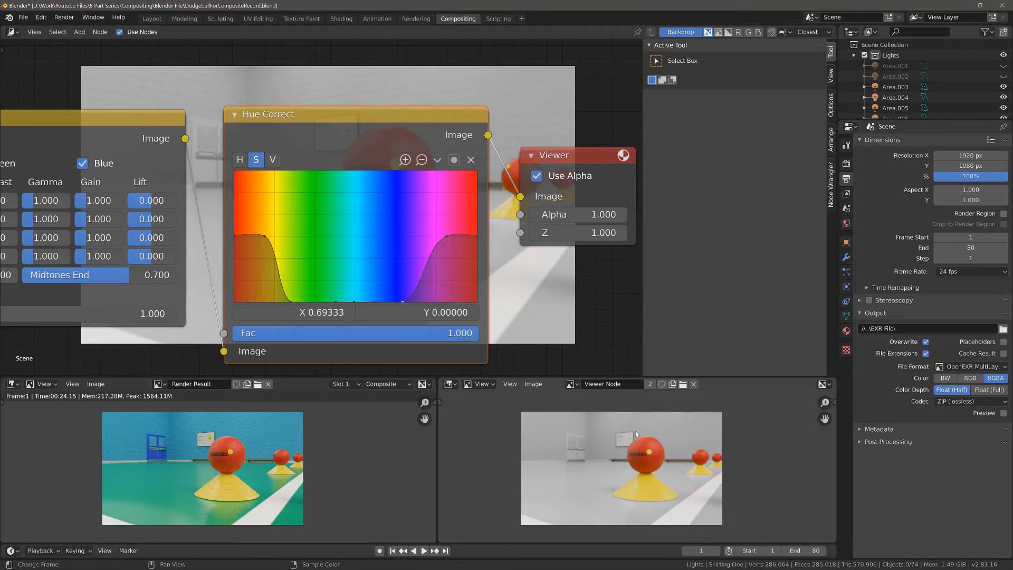
drag(447, 239, 455, 305)
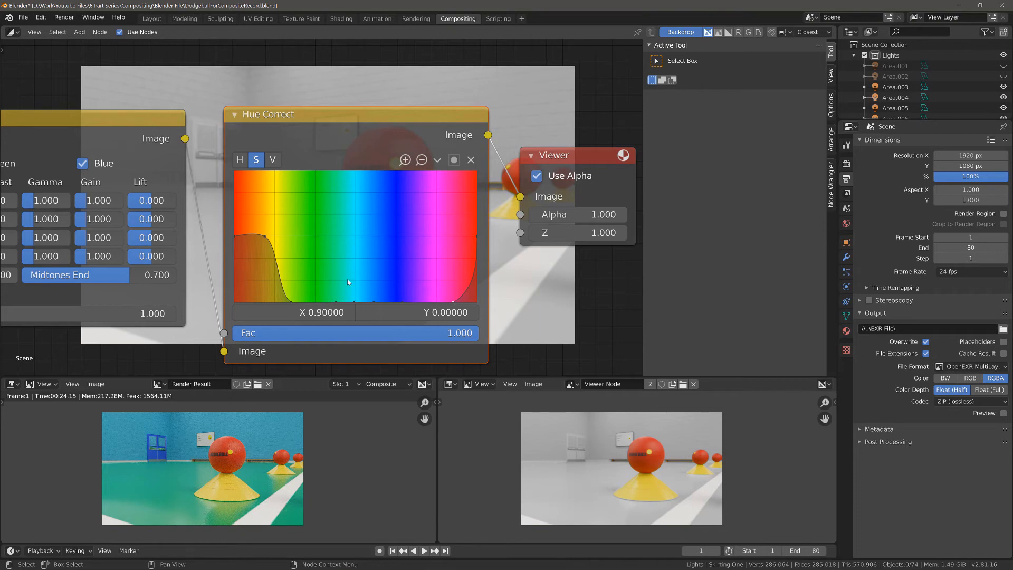
Step: Lower the orange-yellow saturation point to Y 0 at about X 0.148, and shift the red end points inward to about X 0.055 and 0.957
drag(264, 236, 270, 301)
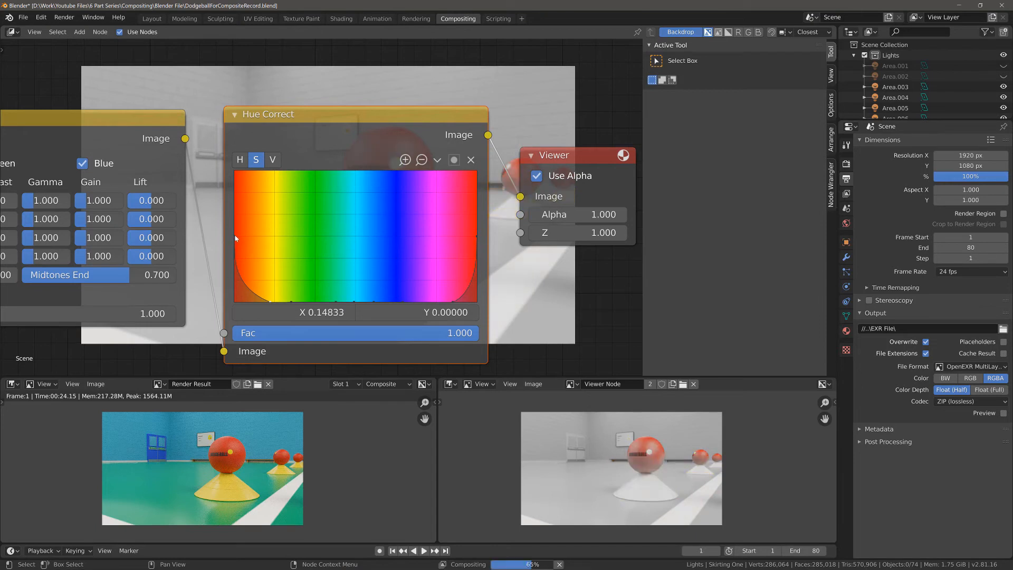
drag(234, 237, 247, 236)
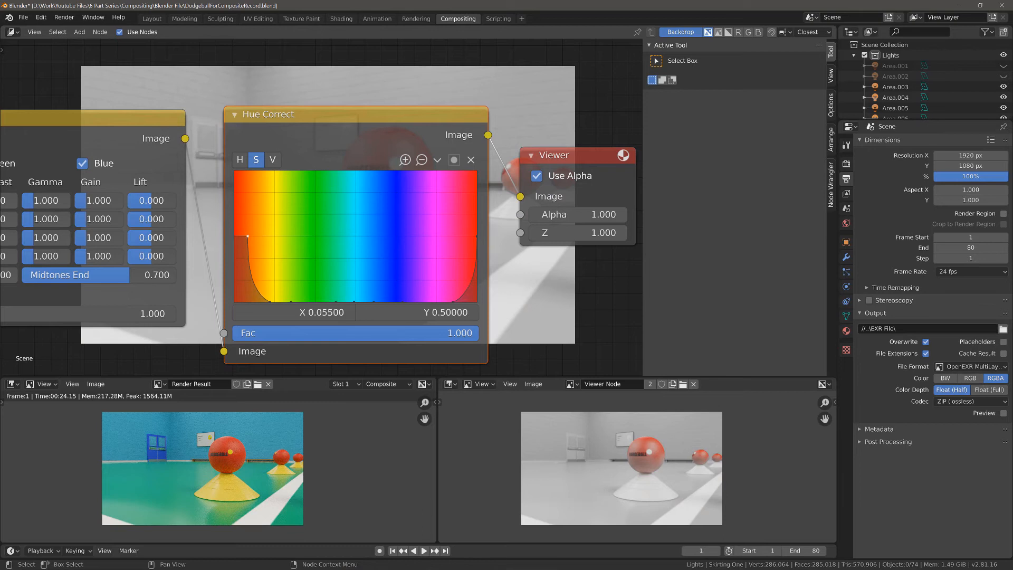
click(475, 236)
drag(476, 236, 466, 235)
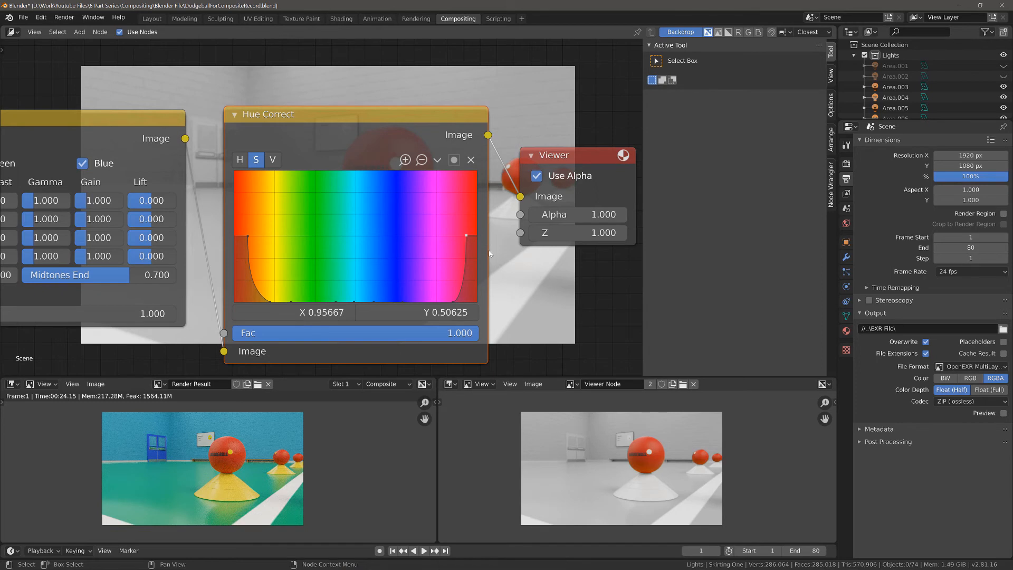
scroll(538, 220, down, 2)
scroll(538, 220, down, 4)
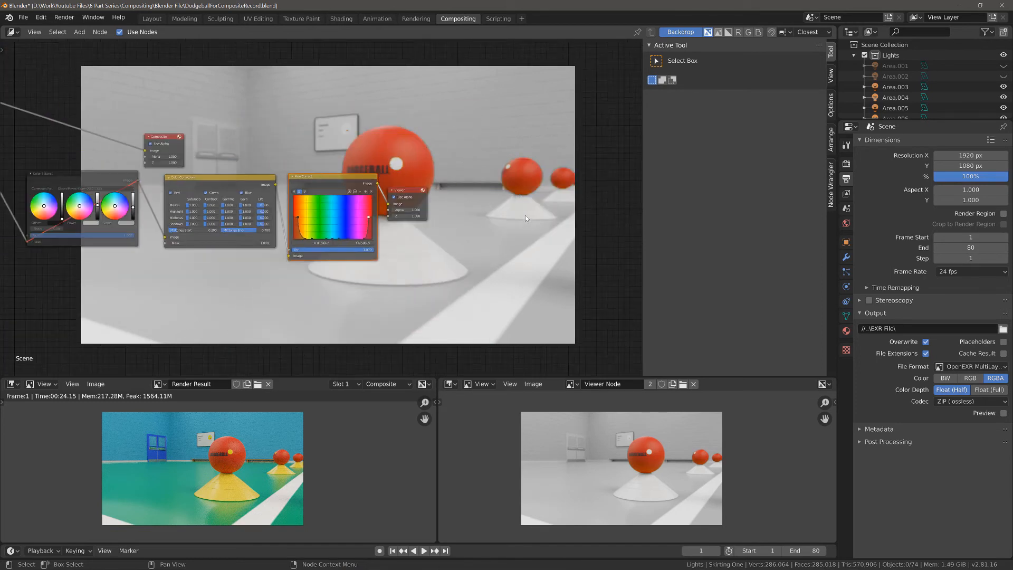
middle_drag(25, 314, 43, 309)
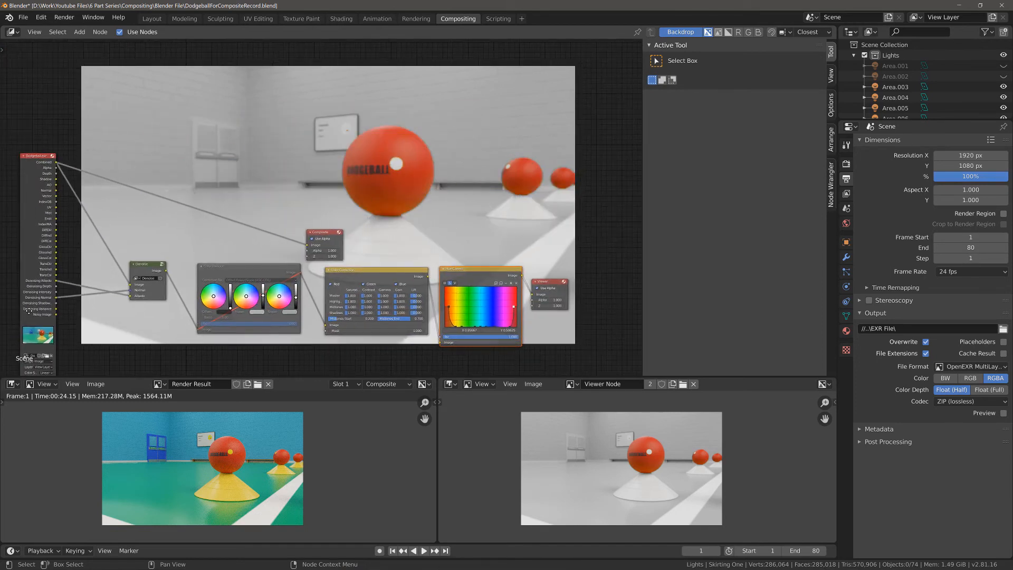